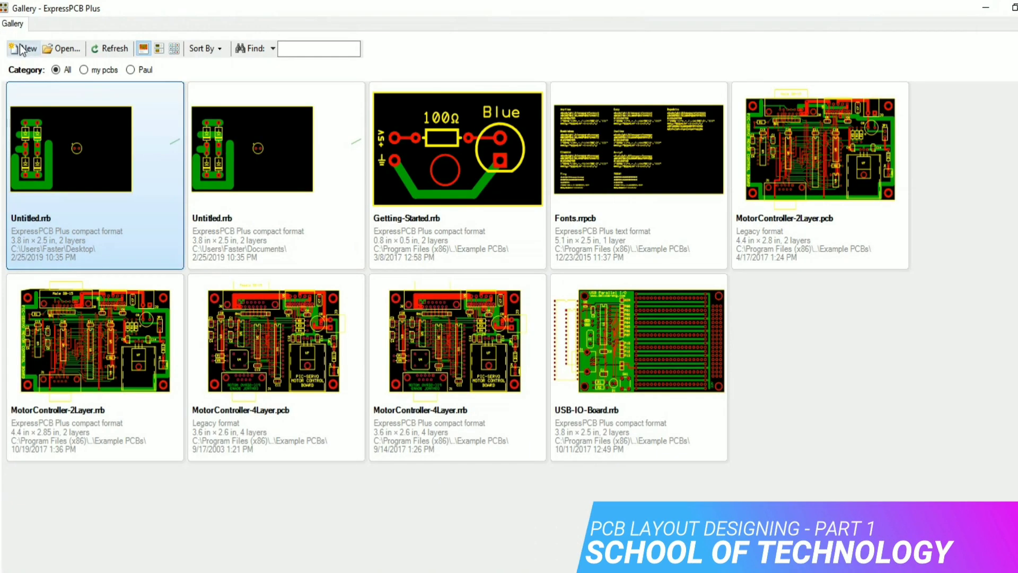
# - Create a new board with part number "24 v dual supply" and revision 1
pyautogui.click(20, 48)
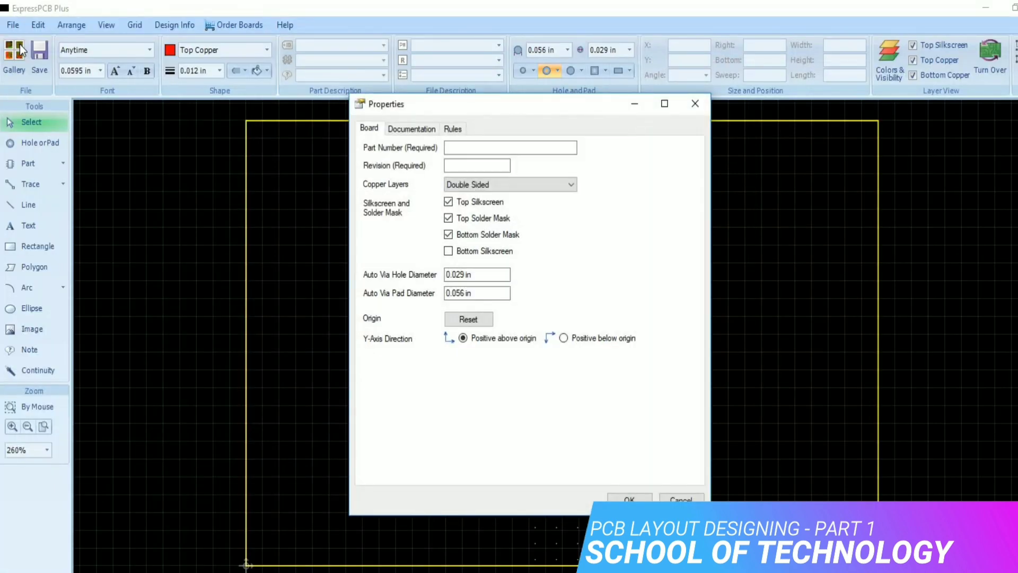
pyautogui.click(468, 144)
pyautogui.write('2')
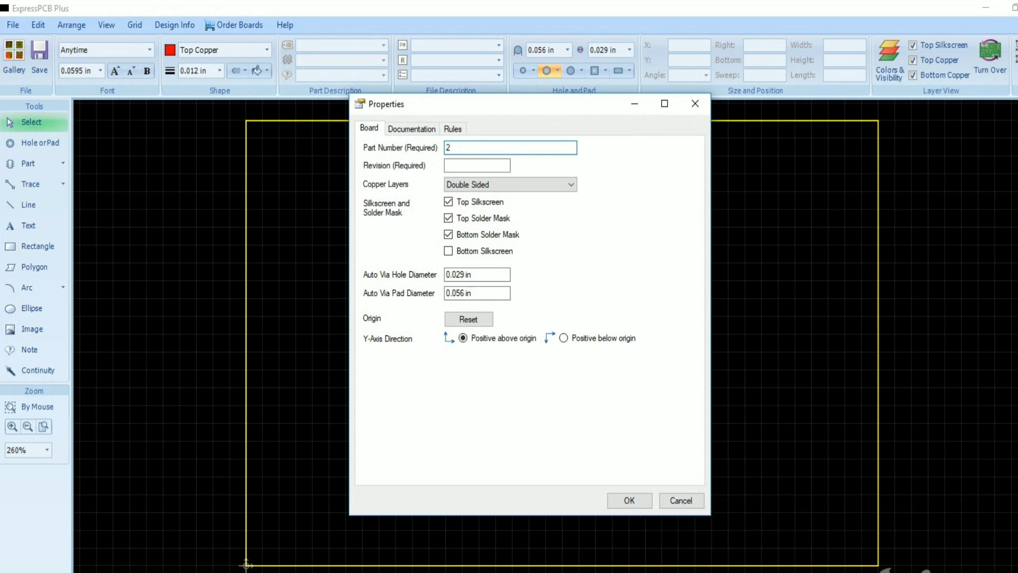
pyautogui.write('4 v dual supply')
pyautogui.click(450, 165)
pyautogui.write('1')
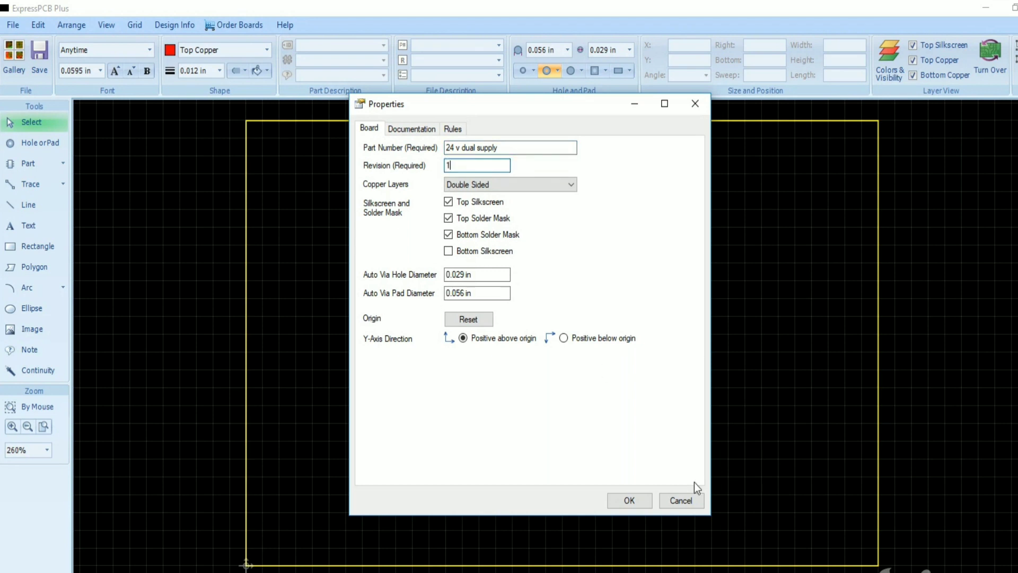
pyautogui.click(632, 500)
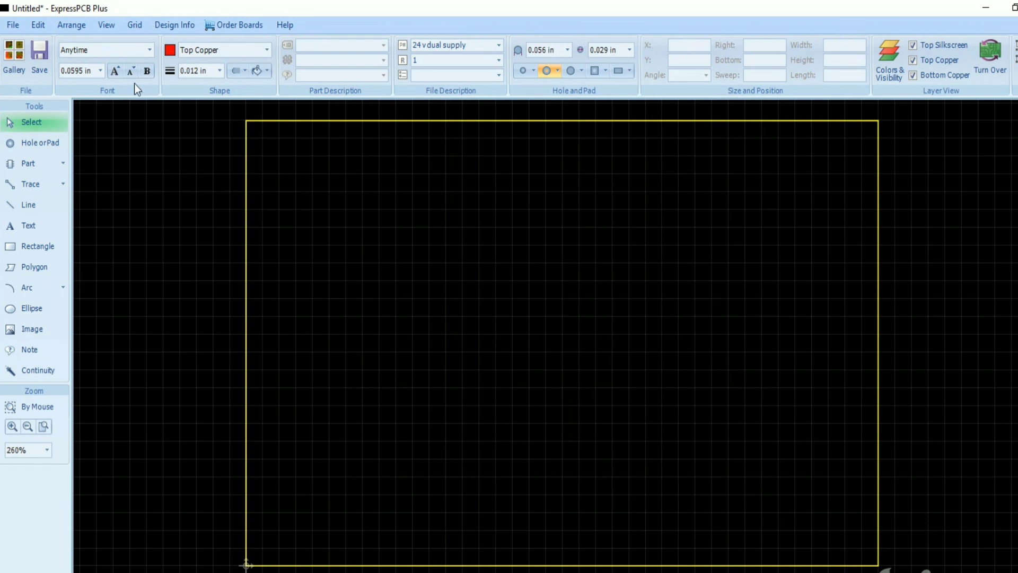
# - Make Bottom Copper the active layer and place a DO-201AD diode from the parts library at about X 0.850 in, Y 1.950 in
pyautogui.click(259, 50)
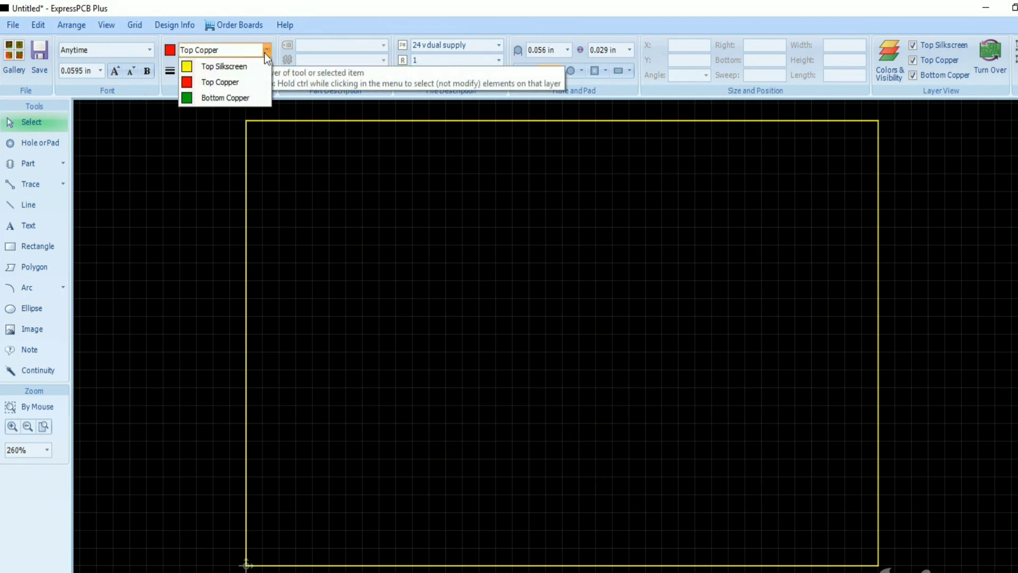
pyautogui.click(221, 97)
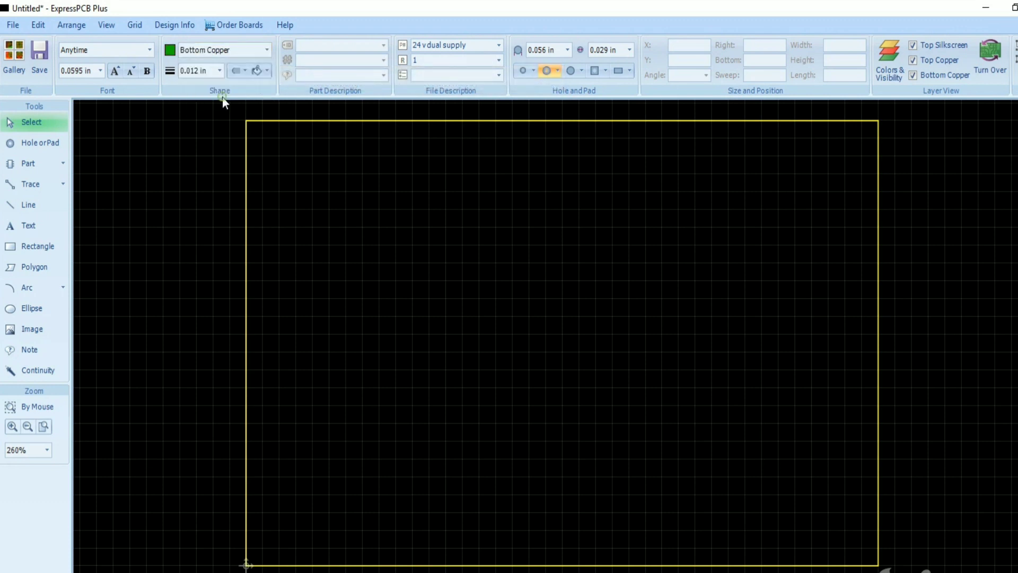
pyautogui.click(37, 164)
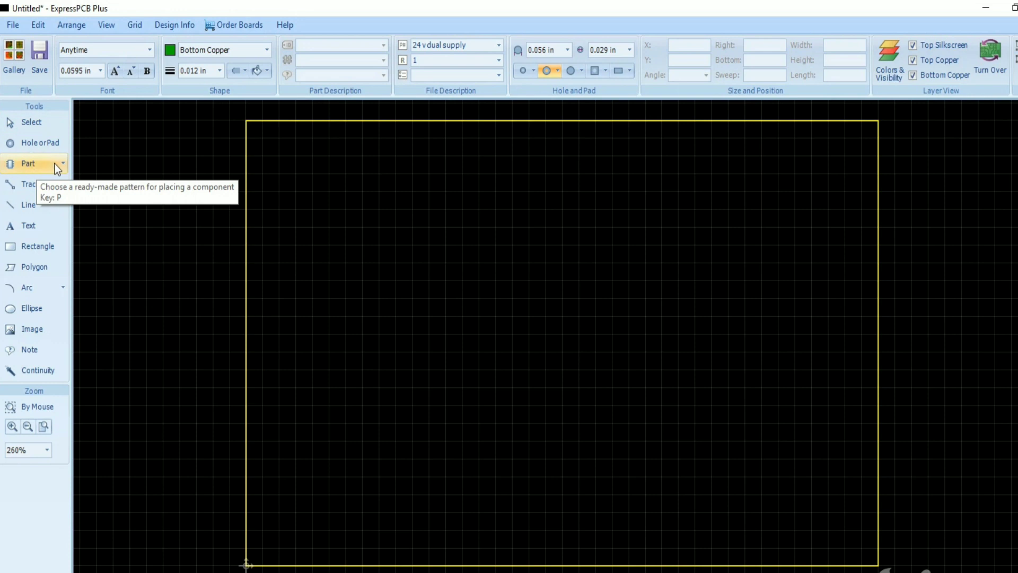
pyautogui.click(62, 164)
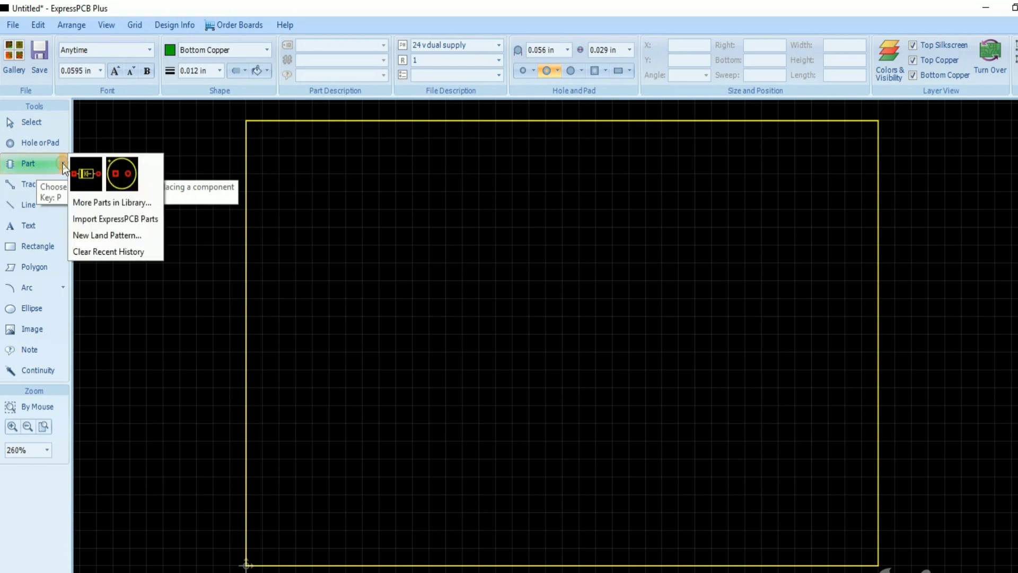
pyautogui.click(95, 204)
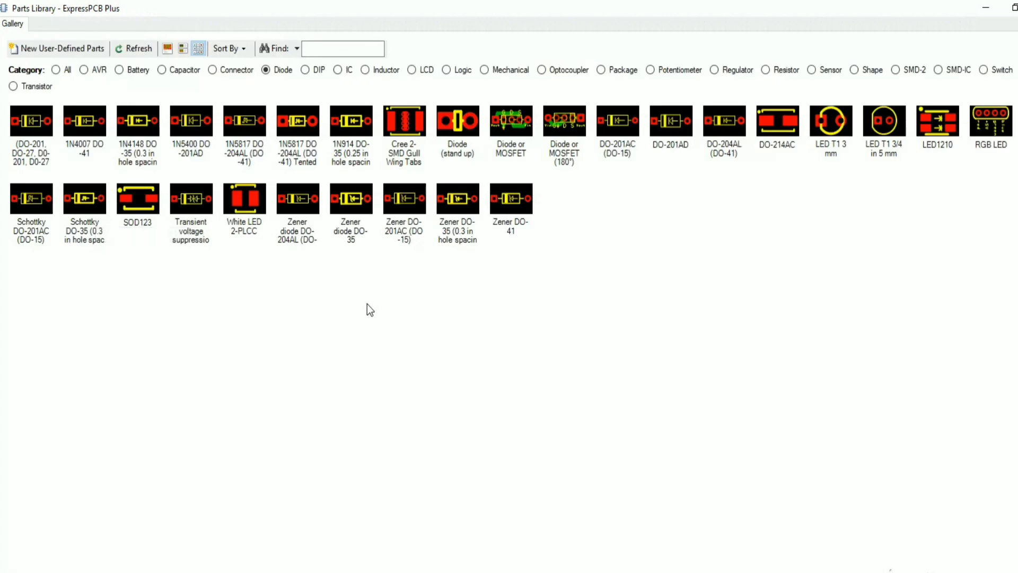
pyautogui.click(670, 146)
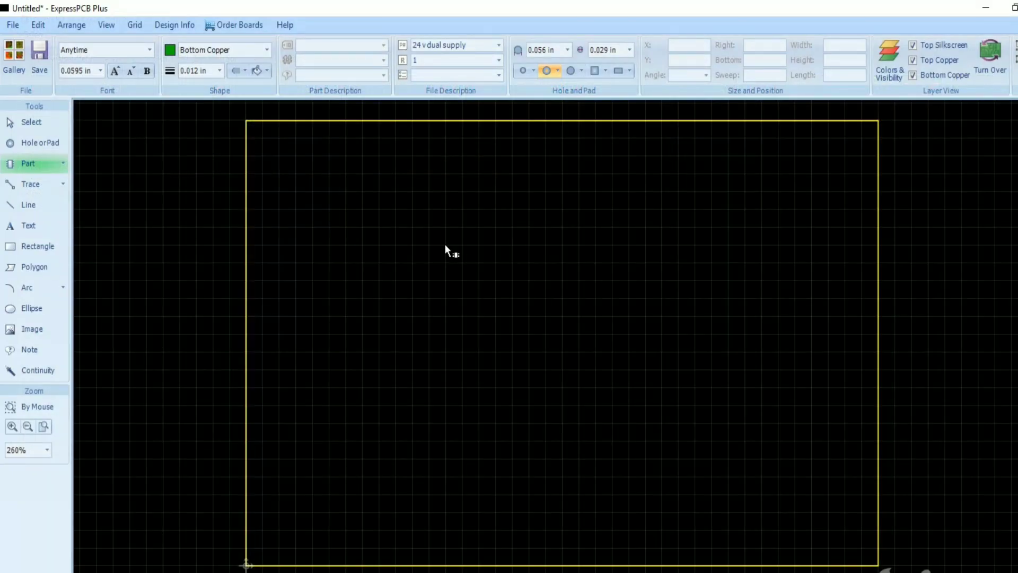
pyautogui.click(388, 218)
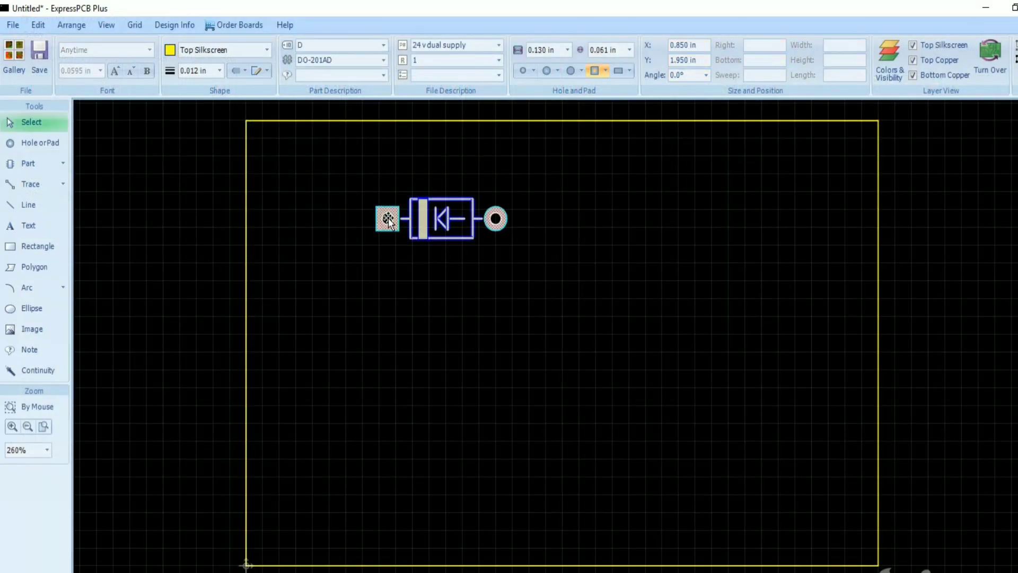
pyautogui.click(427, 316)
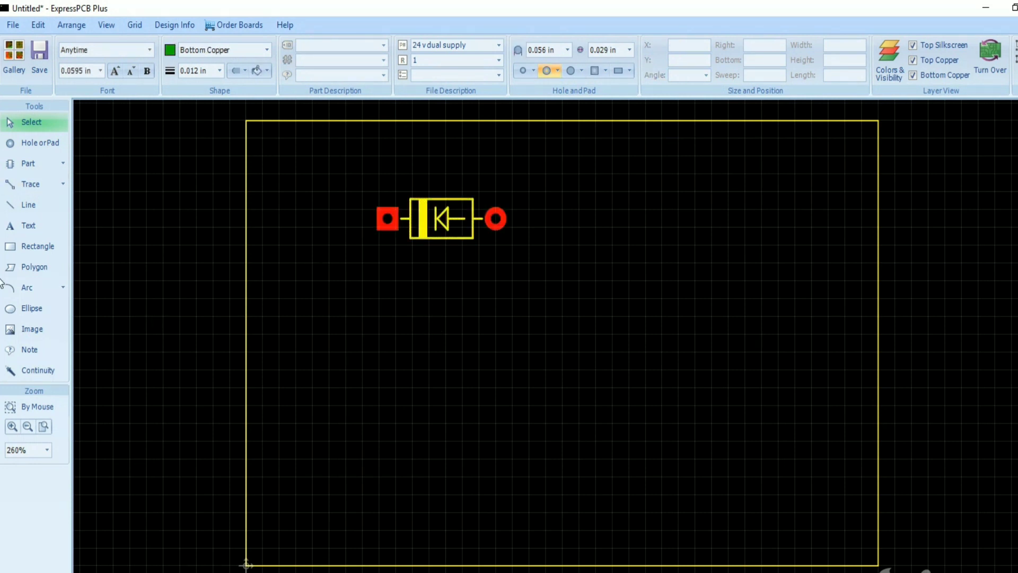
# - Place a second DO-201AD diode just below the first, at about X 1.000 in, Y 1.650 in
pyautogui.click(37, 169)
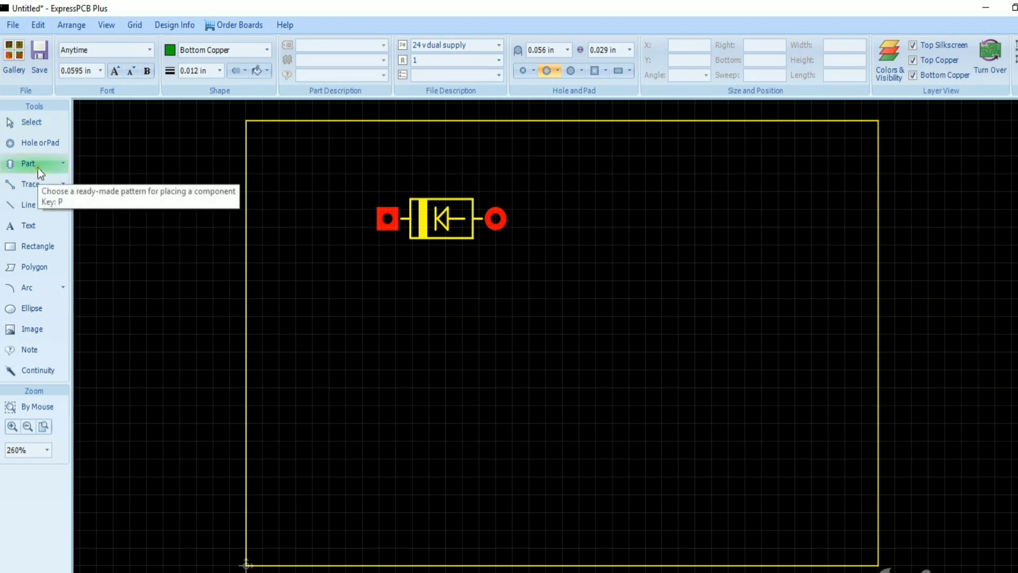
pyautogui.click(63, 167)
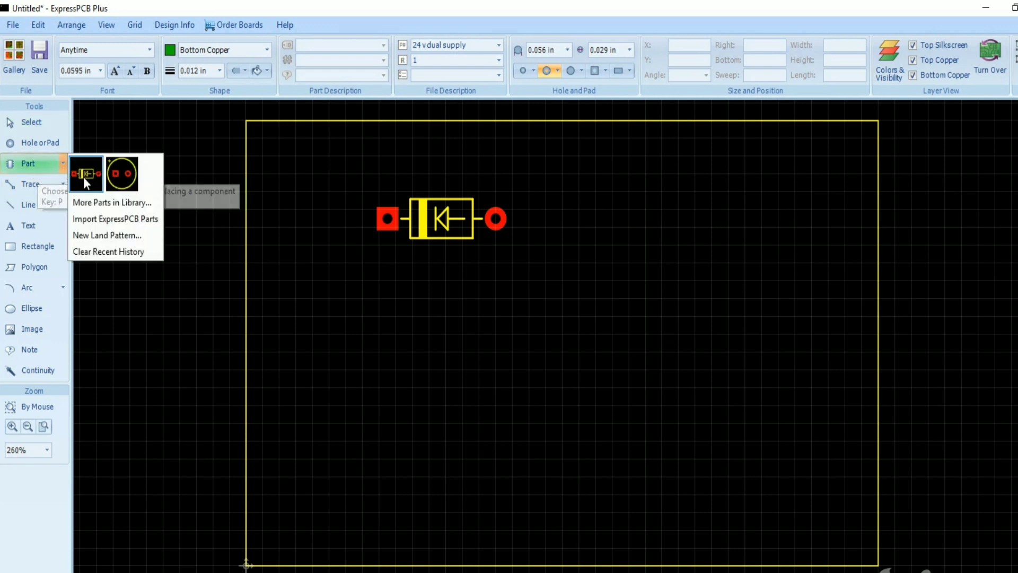
pyautogui.click(83, 176)
pyautogui.click(412, 272)
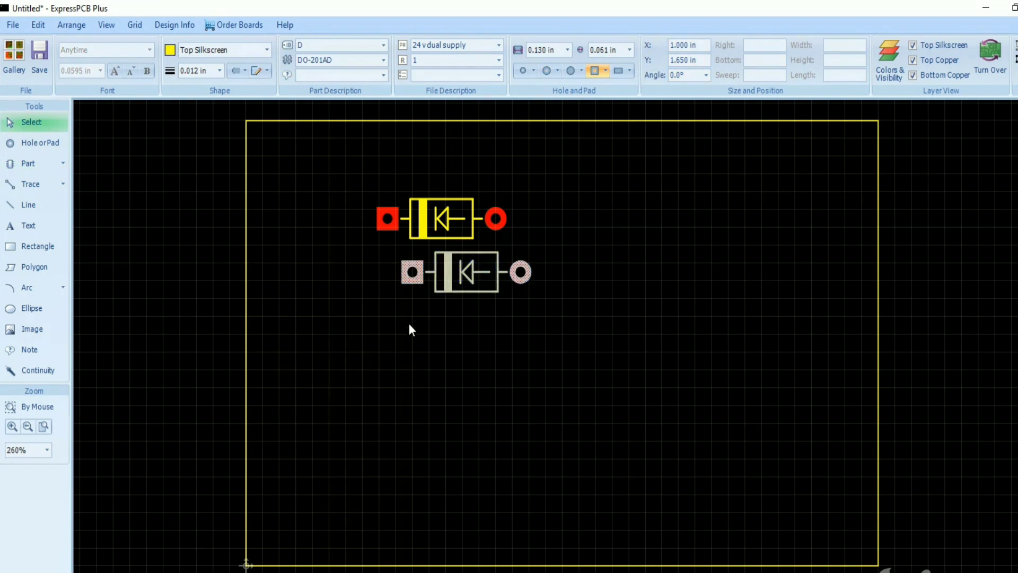
# - Copy both diodes and paste the pair below them, at about X 1.150 in, Y 1.200 in
pyautogui.moveTo(487, 339); pyautogui.dragTo(433, 207)
pyautogui.rightClick(433, 207)
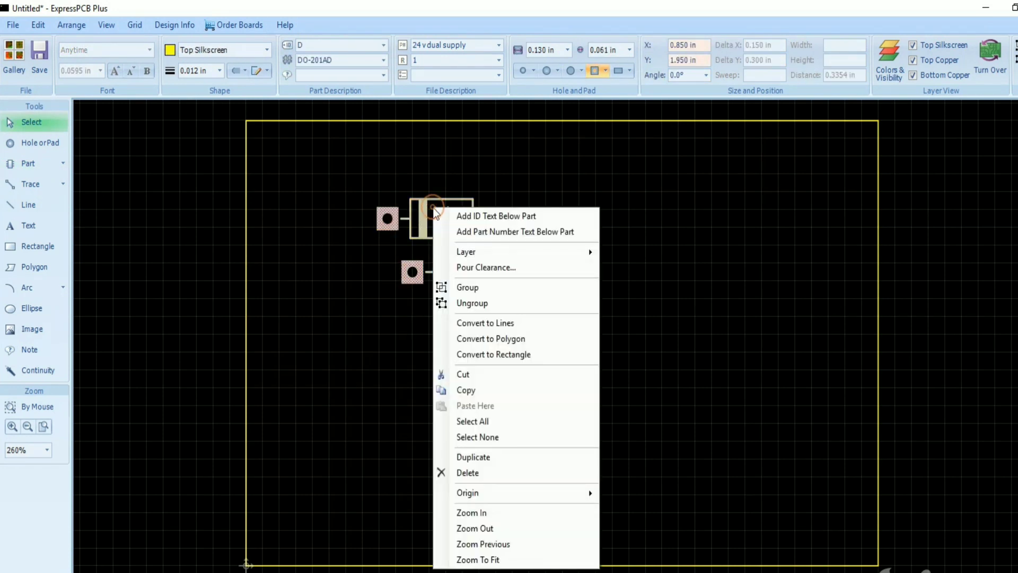
pyautogui.click(469, 391)
pyautogui.click(440, 354)
pyautogui.rightClick(440, 354)
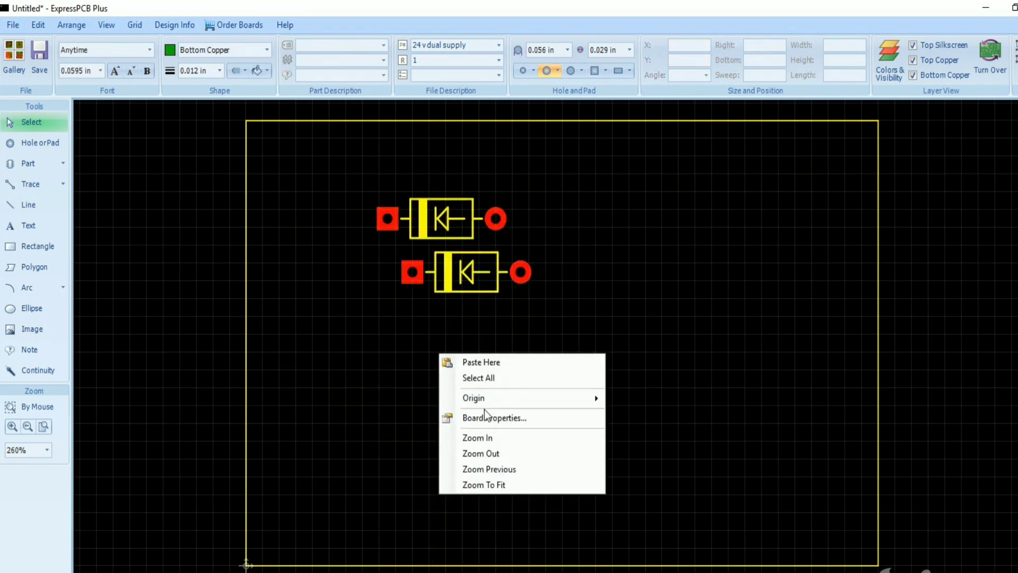
pyautogui.click(480, 361)
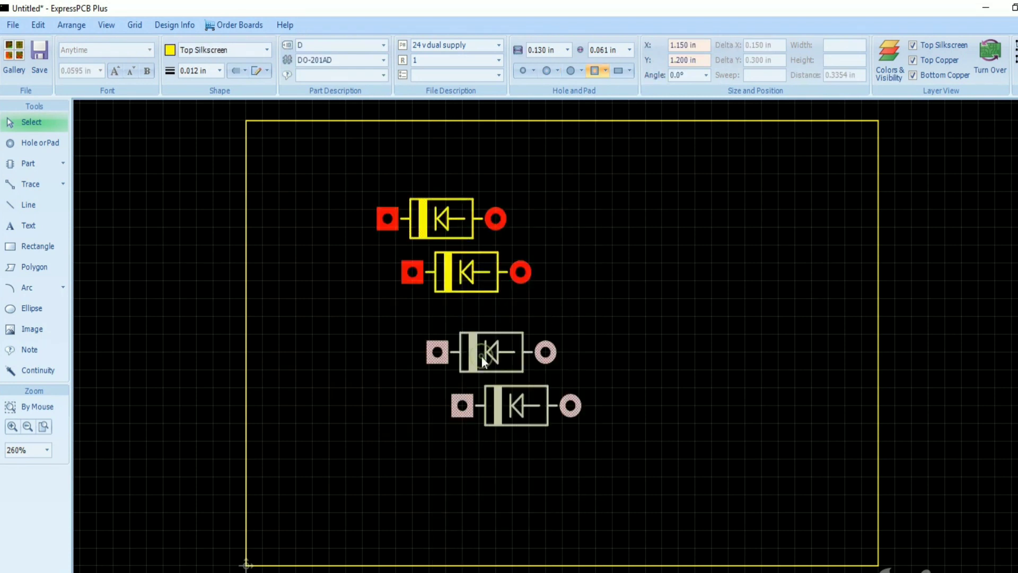
pyautogui.click(640, 297)
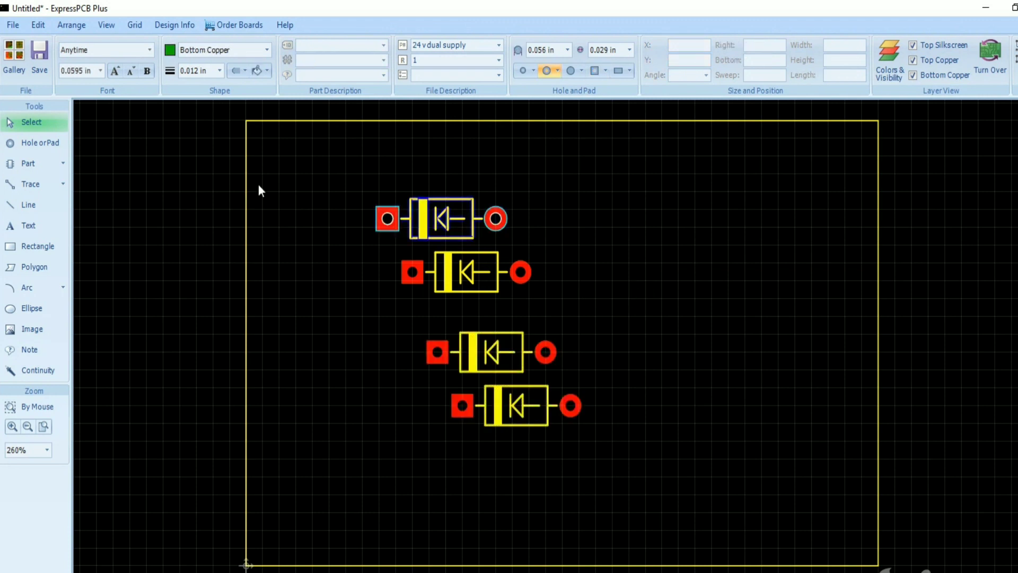
# - Rotate the uppermost diode to 90° and move it to about X 0.5625 in, Y 1.5125 in
pyautogui.click(413, 233)
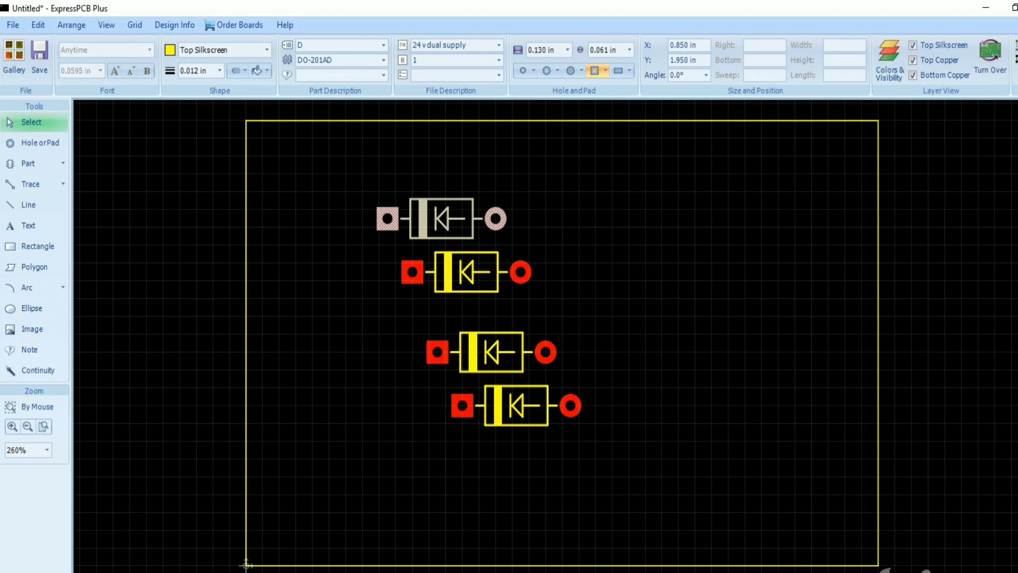
pyautogui.hotkey('ctrl', 'r')
pyautogui.moveTo(438, 237); pyautogui.dragTo(333, 255)
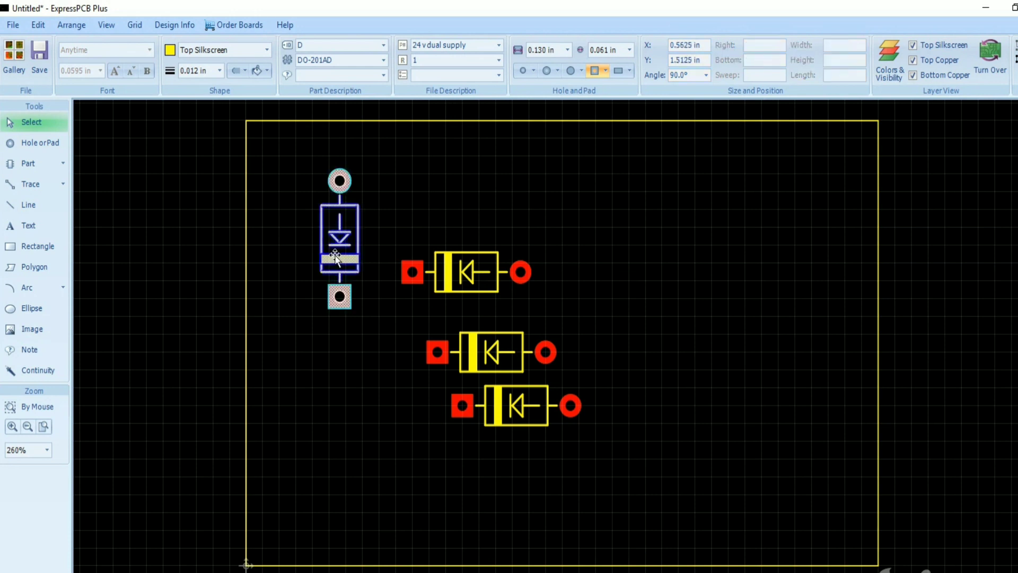
# - Rotate the second diode to 90° and align it beside the first, at about X 0.9125 in, Y 1.5125 in
pyautogui.click(475, 262)
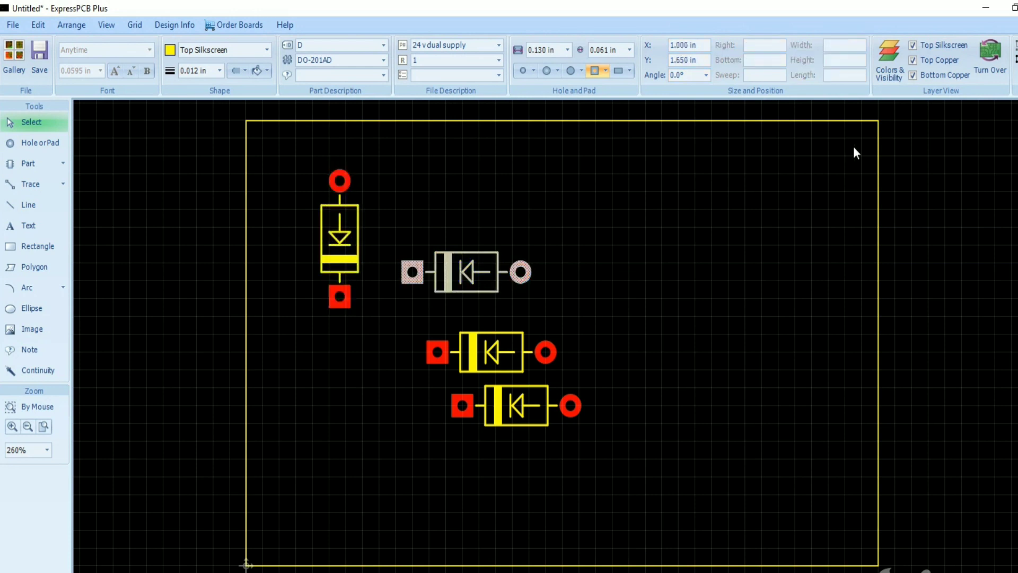
pyautogui.hotkey('ctrl', 'r')
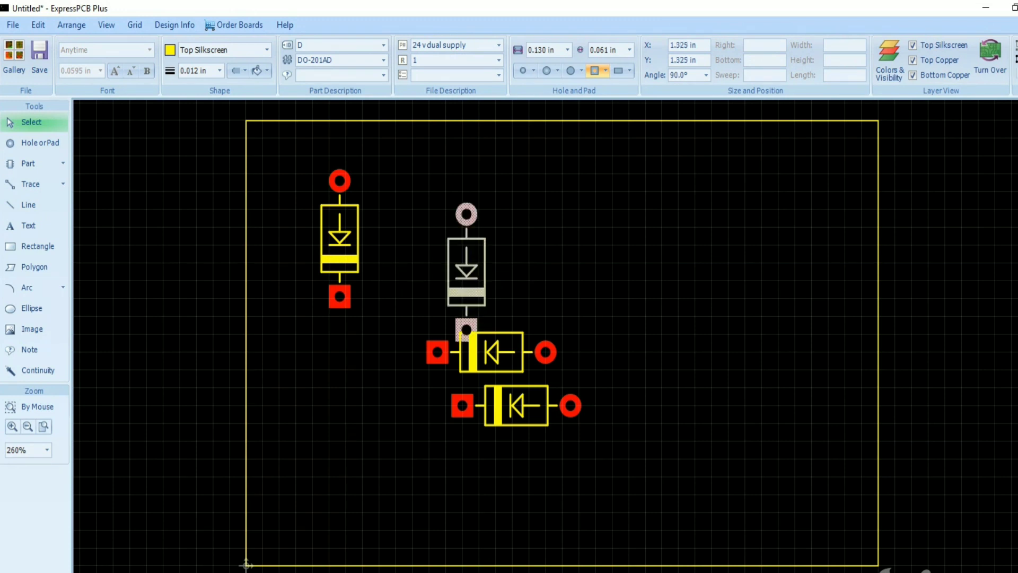
pyautogui.moveTo(459, 298); pyautogui.dragTo(388, 266)
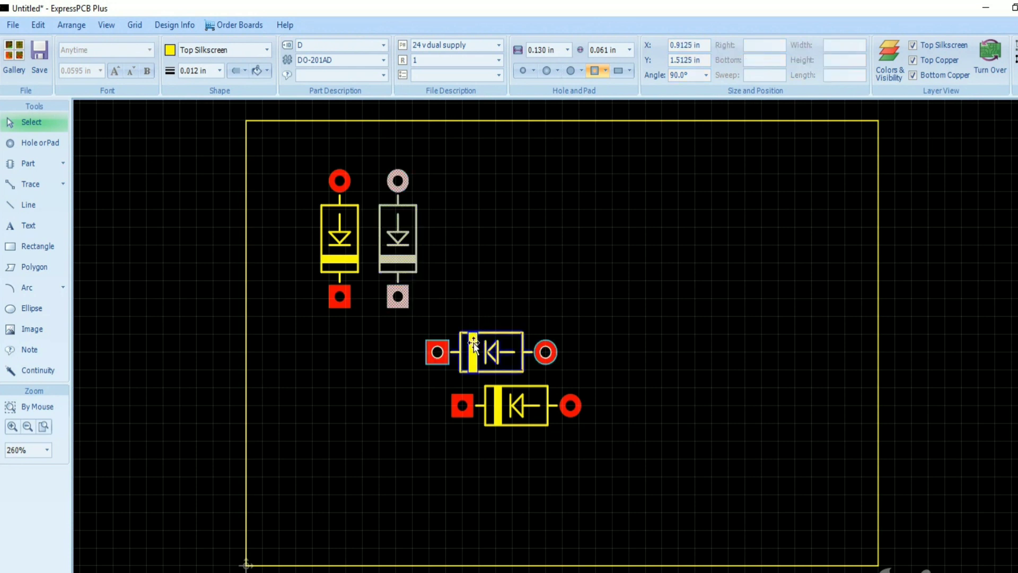
# - Rotate the third diode to 90° and align it directly below the first vertical diode
pyautogui.moveTo(475, 348); pyautogui.dragTo(365, 433)
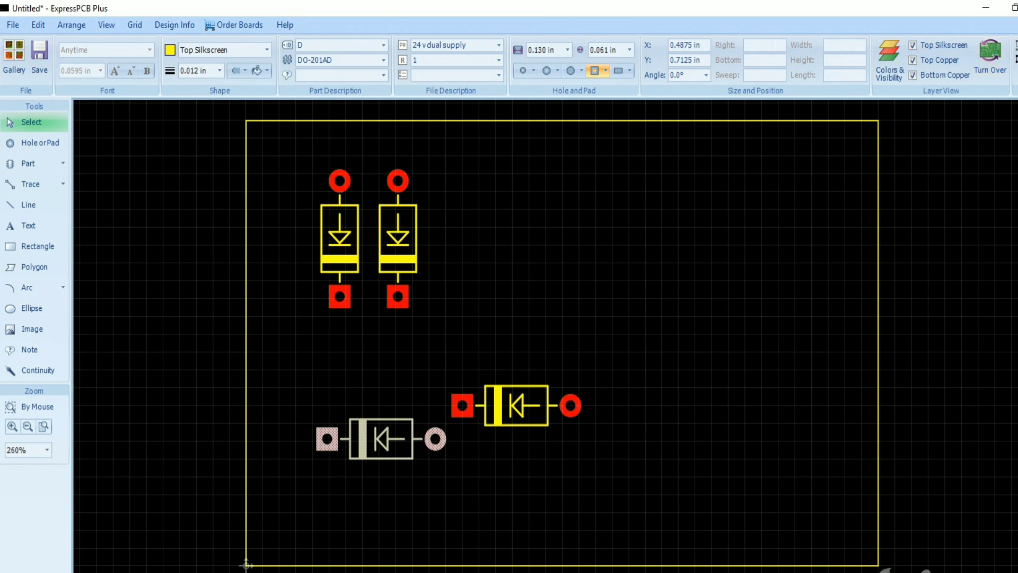
pyautogui.hotkey('ctrl', 'r')
pyautogui.moveTo(383, 456); pyautogui.dragTo(341, 435)
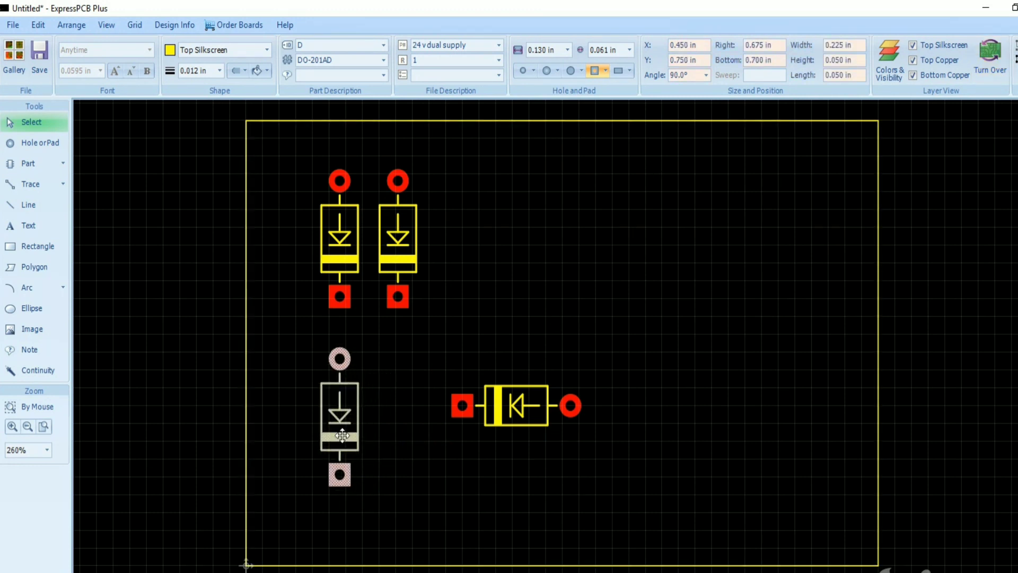
# - Rotate the last diode to 90° and place it beside the third, at about X 0.8875 in, Y 0.5125 in
pyautogui.moveTo(499, 408); pyautogui.dragTo(434, 476)
pyautogui.click(828, 191)
pyautogui.hotkey('ctrl', 'r')
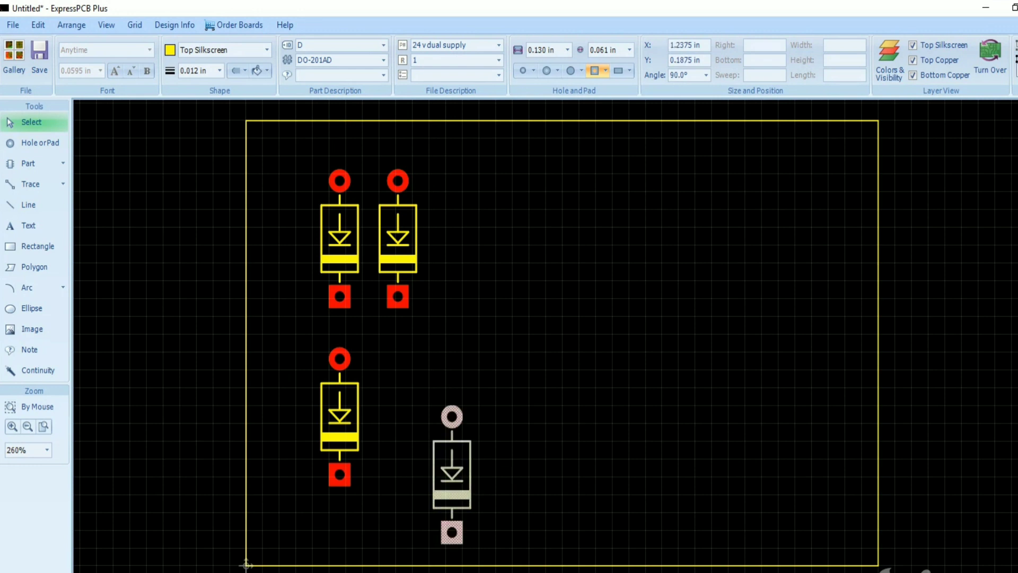
pyautogui.moveTo(462, 496); pyautogui.dragTo(404, 437)
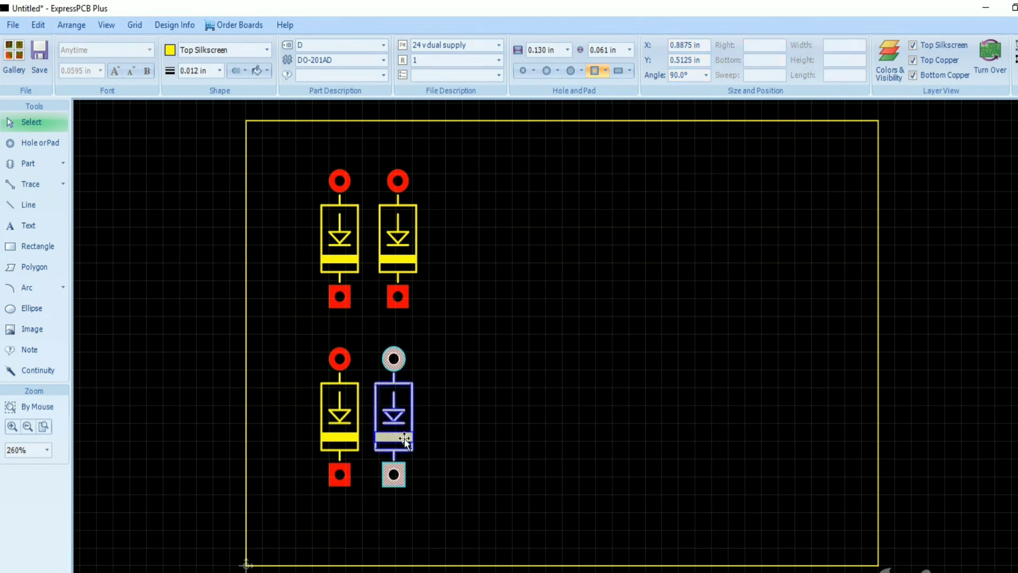
pyautogui.click(494, 440)
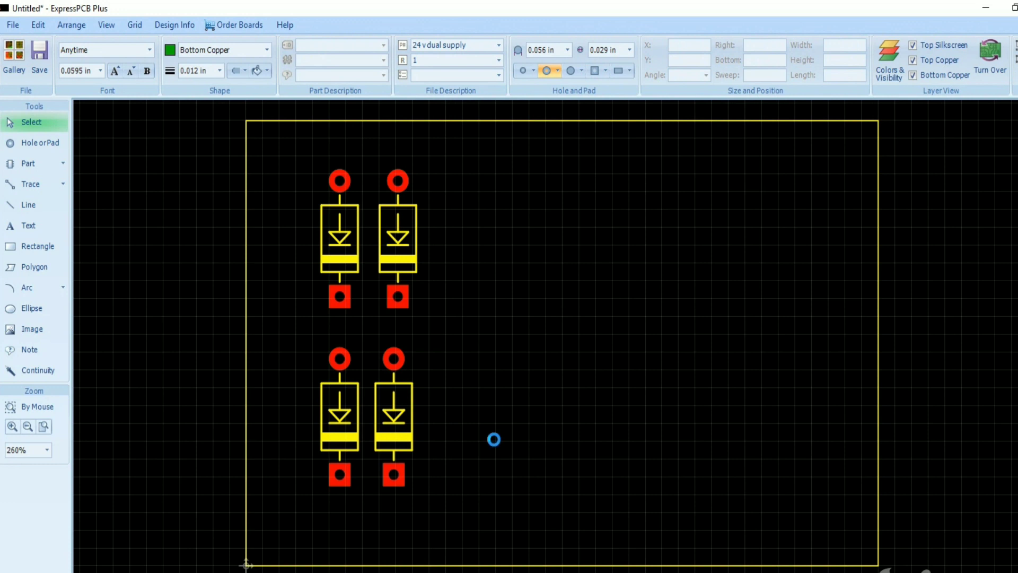
# - Save the board as Untitled on the Desktop in ExpressPCB Plus compact format, replacing the existing file
pyautogui.hotkey('ctrl', 's')
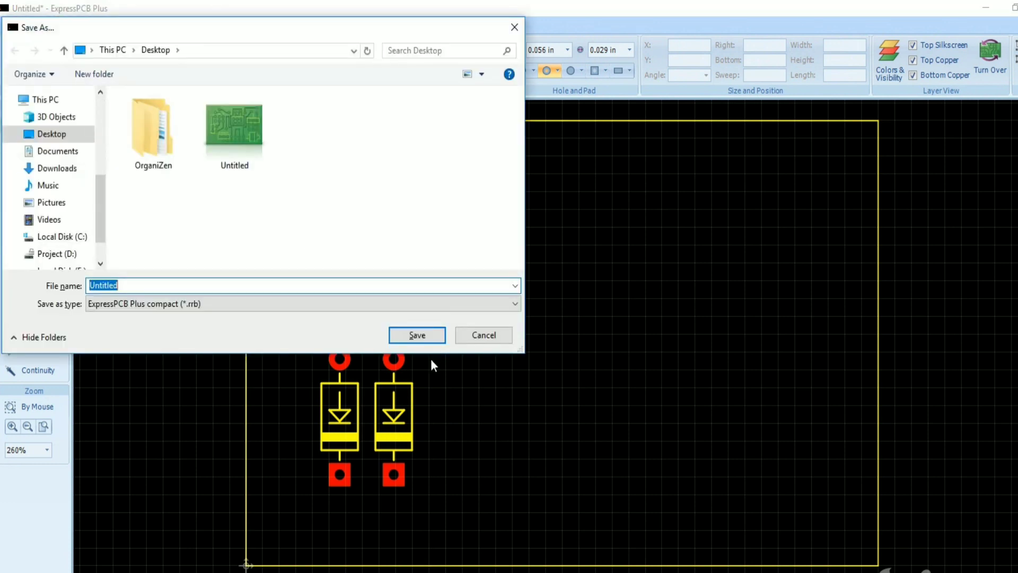
pyautogui.click(418, 335)
pyautogui.click(561, 315)
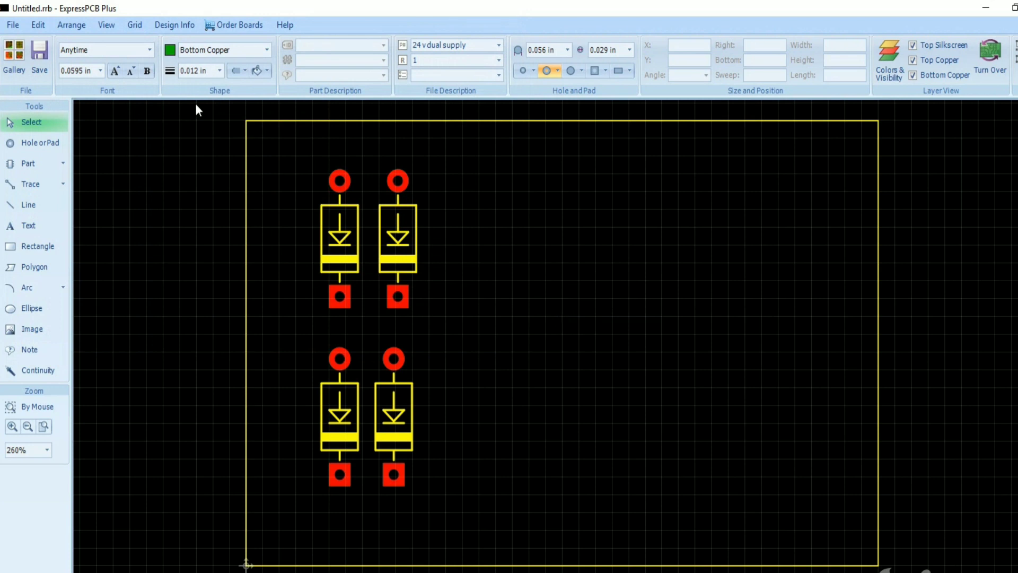
# - Draw a 0.200 in wide bottom copper trace joining the round pads of the two upper diodes
pyautogui.click(219, 72)
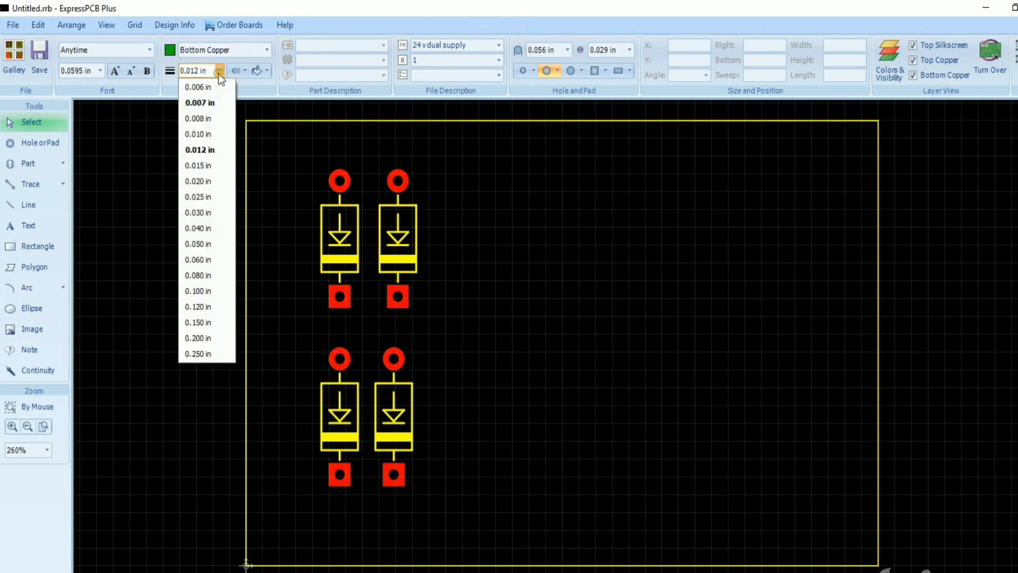
pyautogui.click(209, 338)
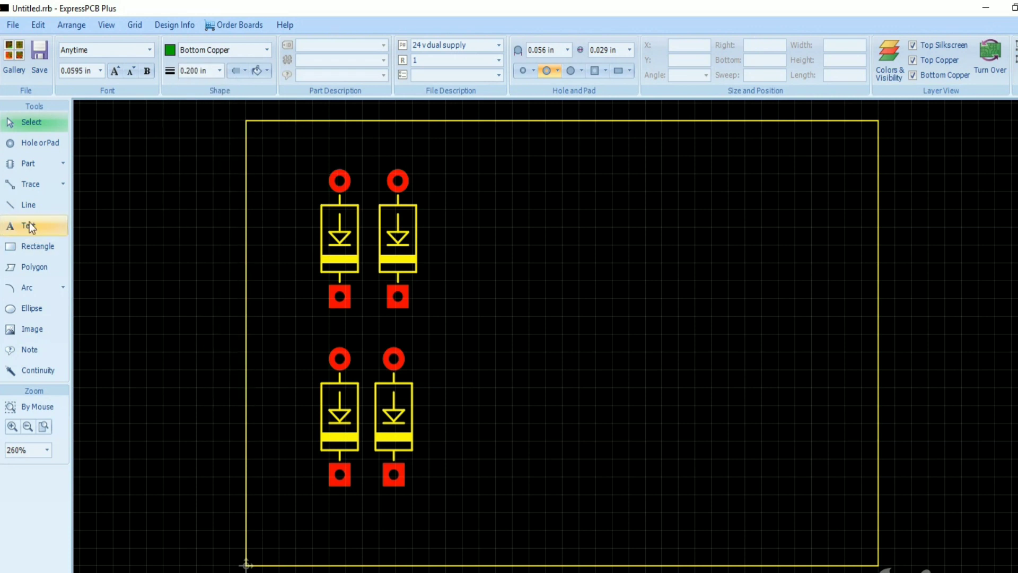
pyautogui.click(29, 192)
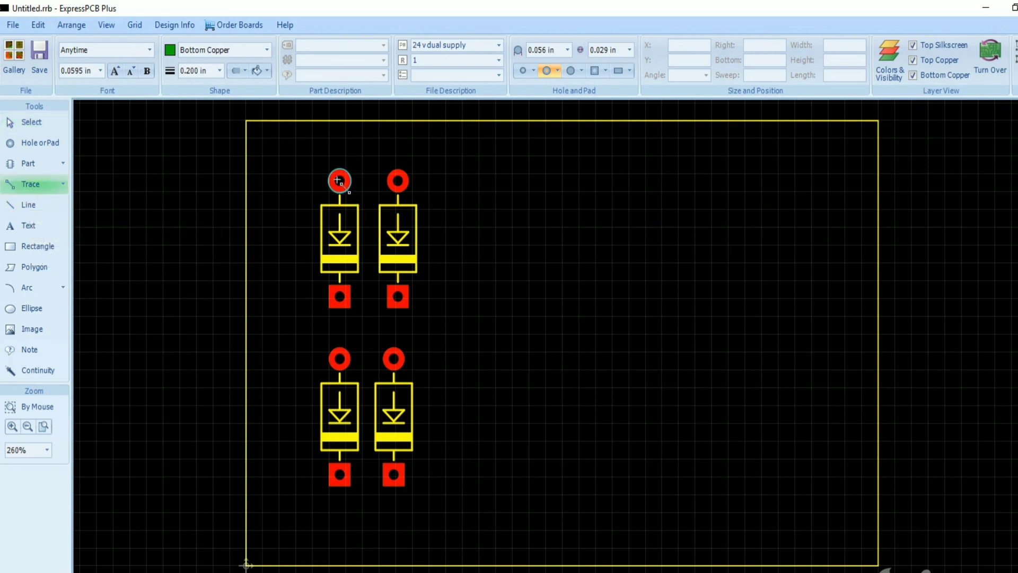
pyautogui.moveTo(339, 180); pyautogui.dragTo(398, 182)
pyautogui.press('Escape')
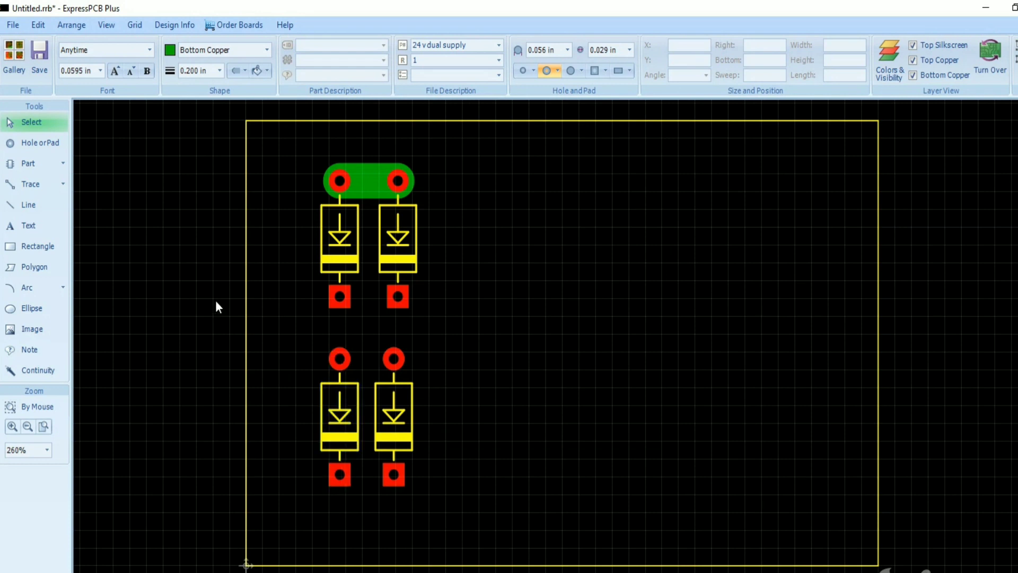
# - Draw a 0.200 in wide bottom copper trace joining the square pads of the two lower diodes
pyautogui.press('t')
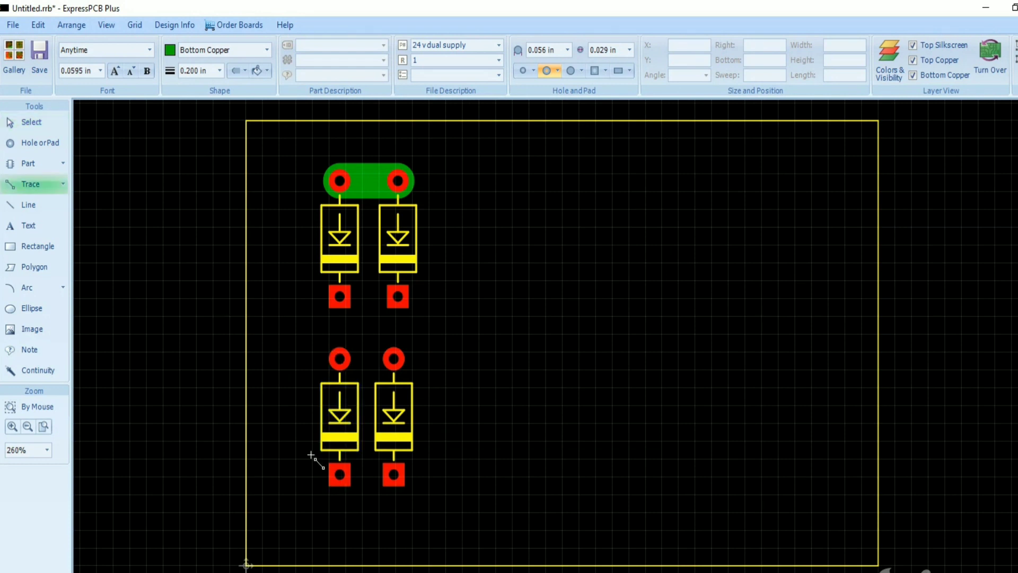
pyautogui.click(339, 475)
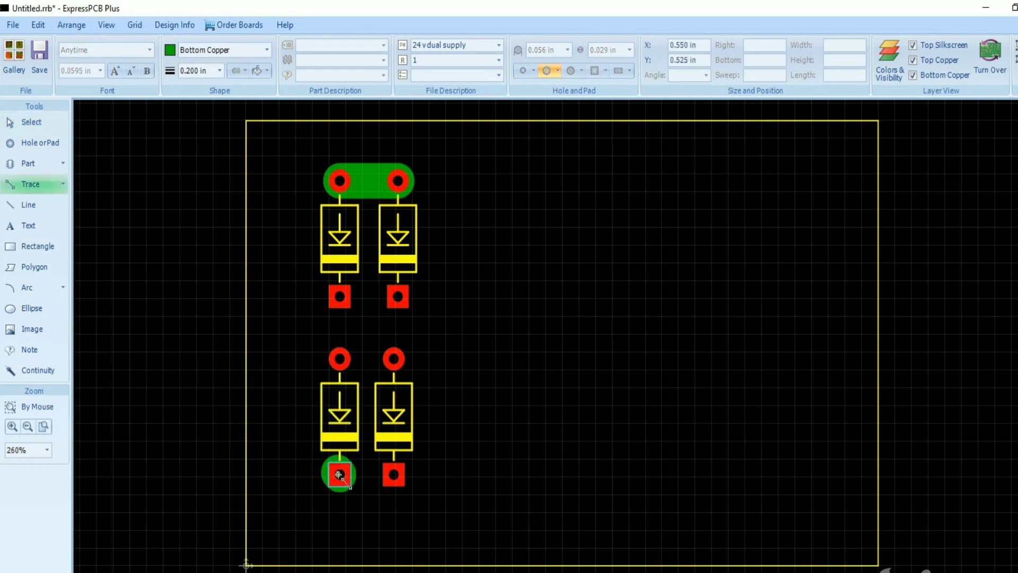
pyautogui.click(395, 475)
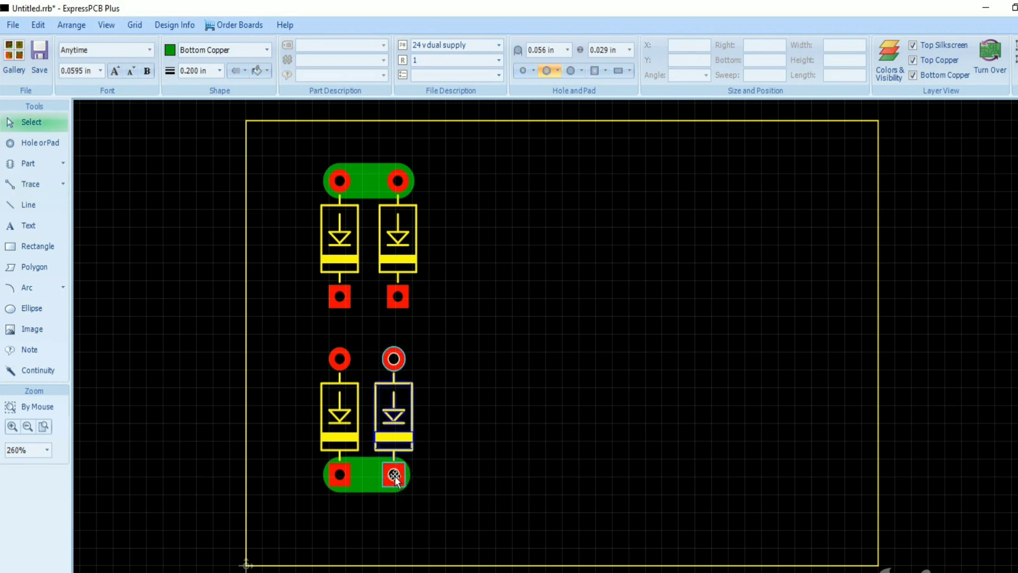
pyautogui.click(659, 382)
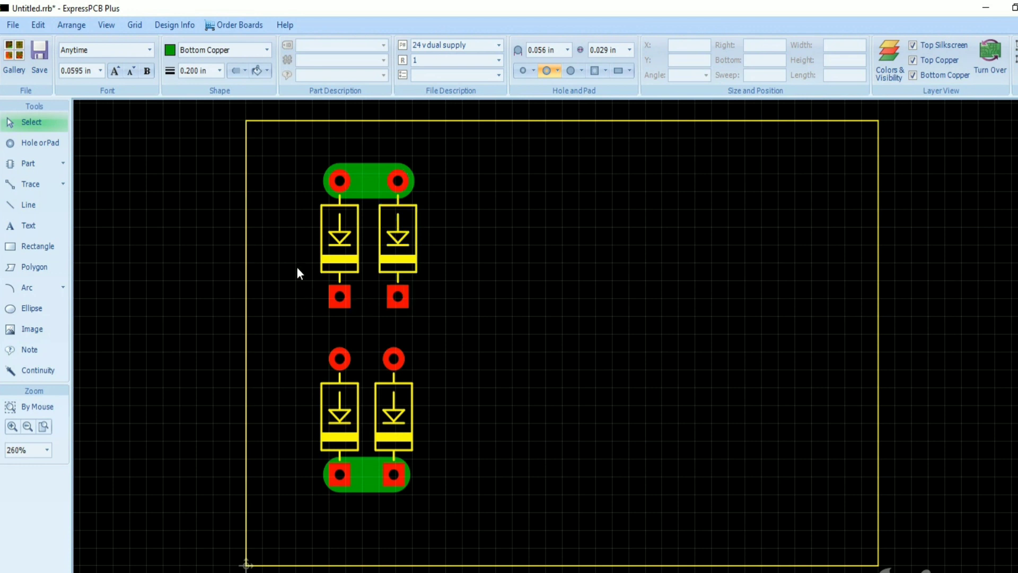
# - Connect the upper-left diode's square pad to the lower-left diode's round pad with a 0.200 in bottom copper trace
pyautogui.press('t')
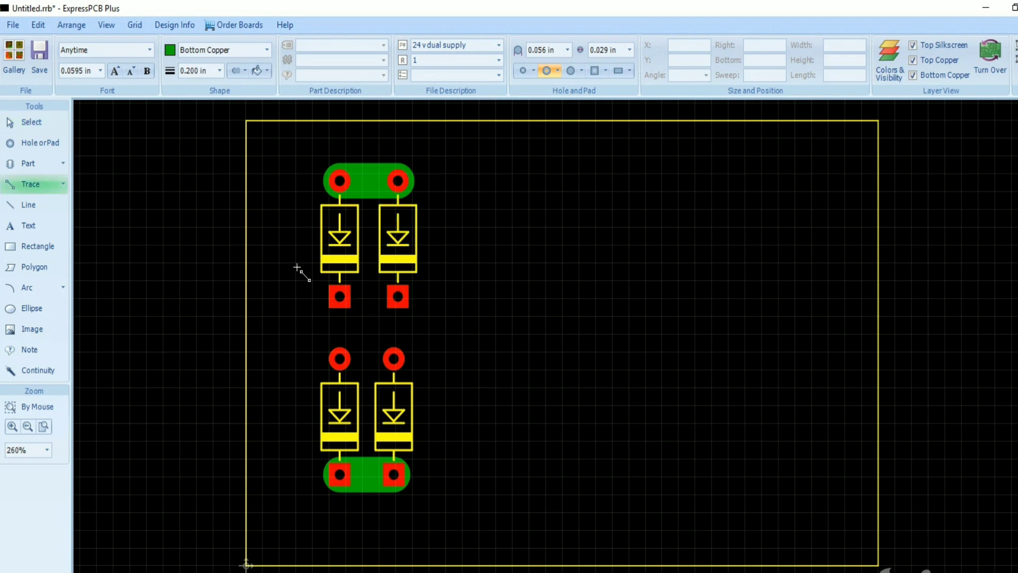
pyautogui.click(340, 297)
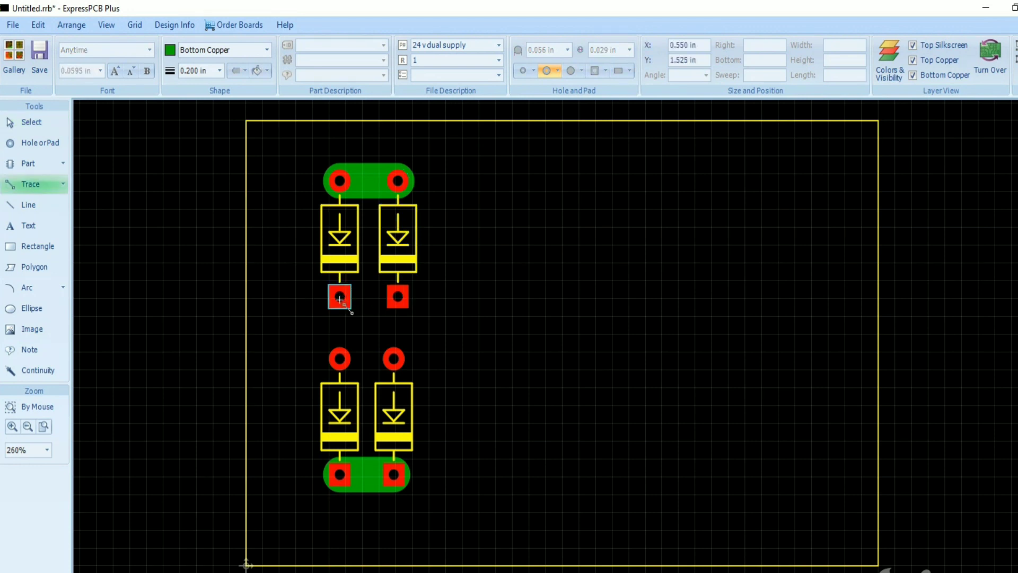
pyautogui.click(340, 361)
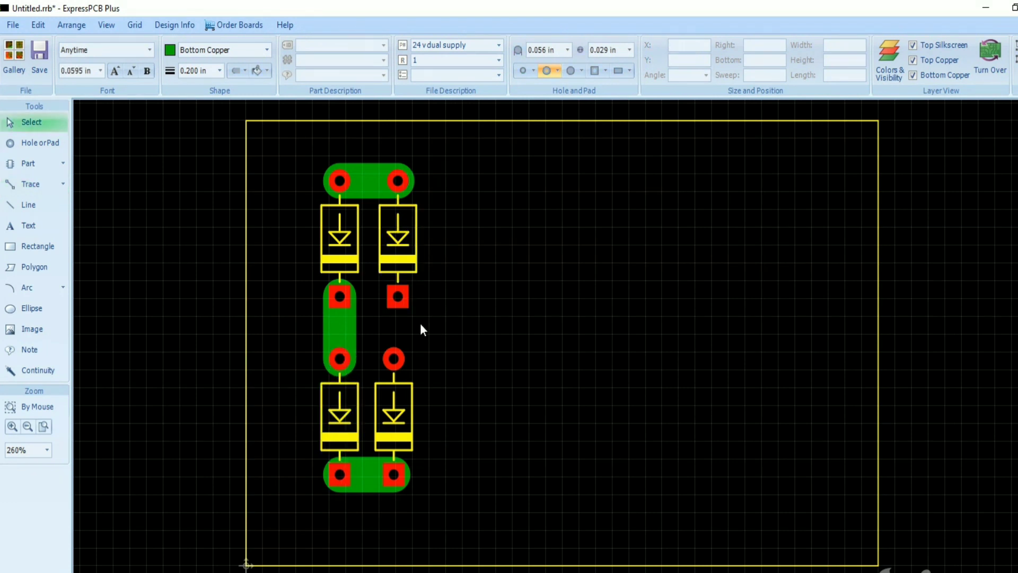
# - Connect the upper-right diode's square pad to the lower-right diode's round pad with a 0.200 in bottom copper trace
pyautogui.click(30, 184)
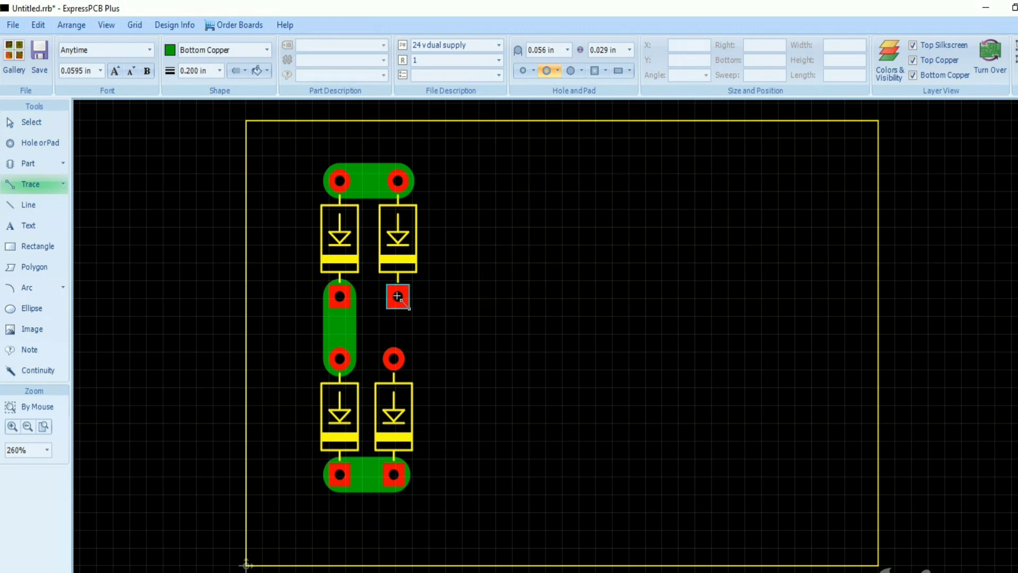
pyautogui.moveTo(397, 297); pyautogui.dragTo(394, 360)
pyautogui.press('Escape')
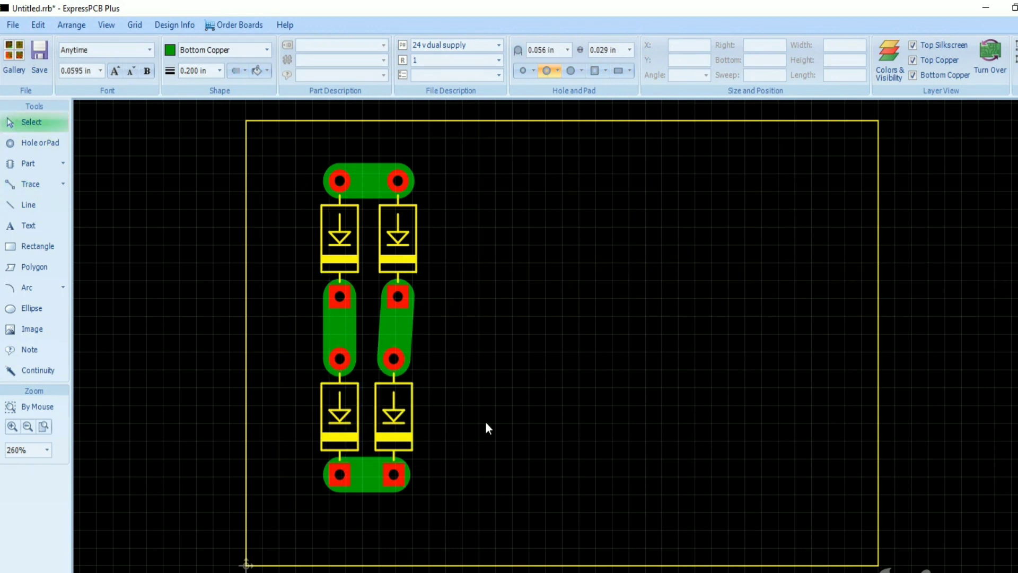
# - Move the lower-right diode to about X 0.9115 in, Y 0.5085 in, aligning it below the upper-right diode
pyautogui.click(406, 436)
pyautogui.press('Right')
pyautogui.moveTo(407, 435); pyautogui.dragTo(407, 436)
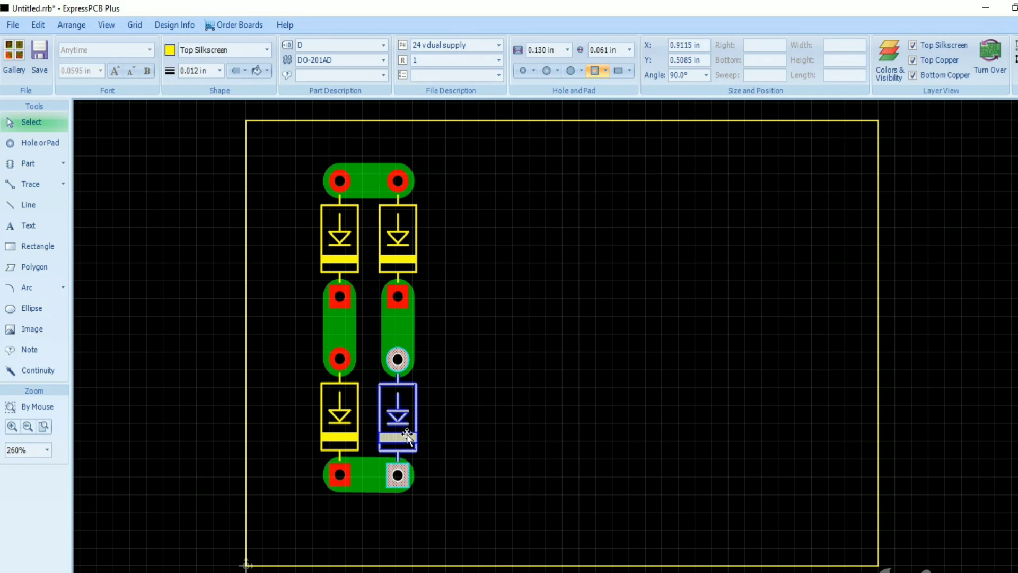
pyautogui.click(568, 370)
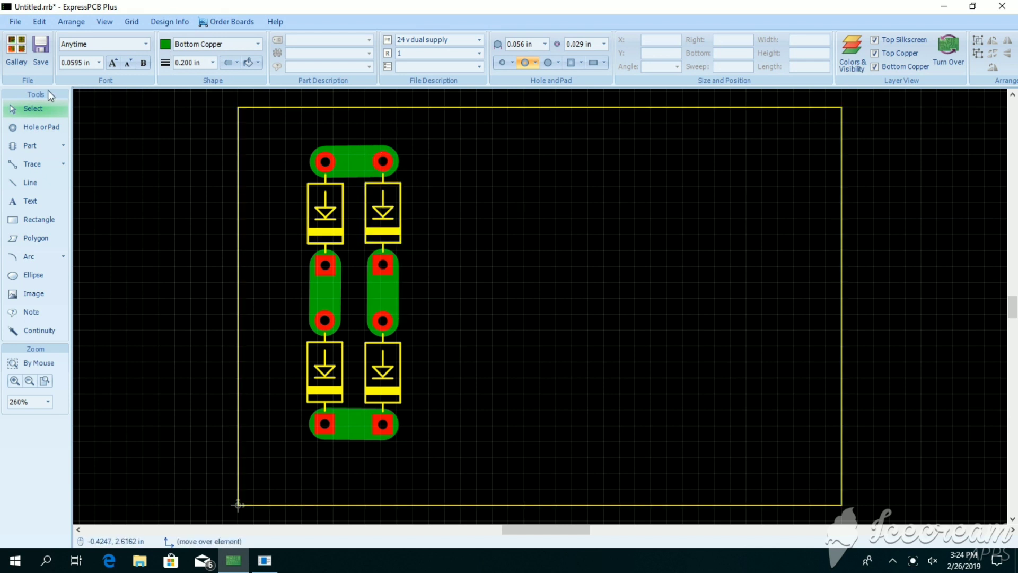
# - Draw a bottom copper trace from about (0.225, 1.375) in through (0.225, 0.225), (1.350, 0.225), (1.350, 2.150) and (1.550, 2.150) to (1.525, 0.225)
pyautogui.click(48, 164)
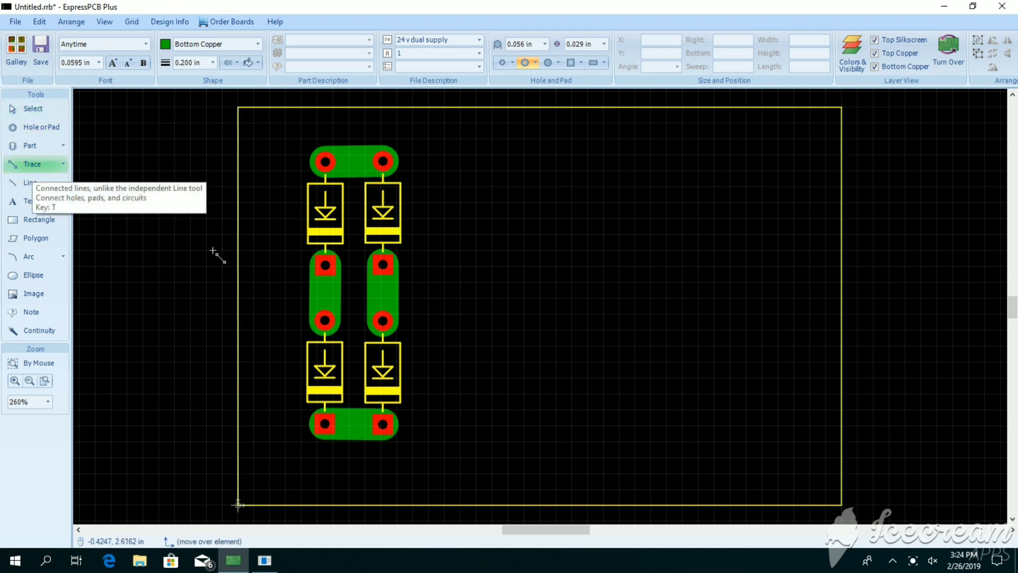
pyautogui.click(274, 286)
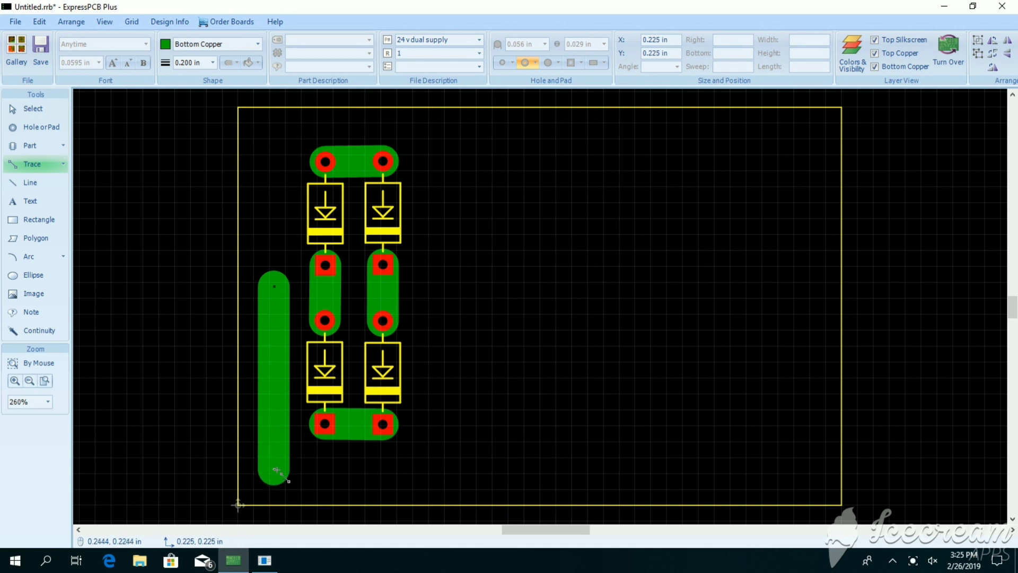
pyautogui.click(274, 469)
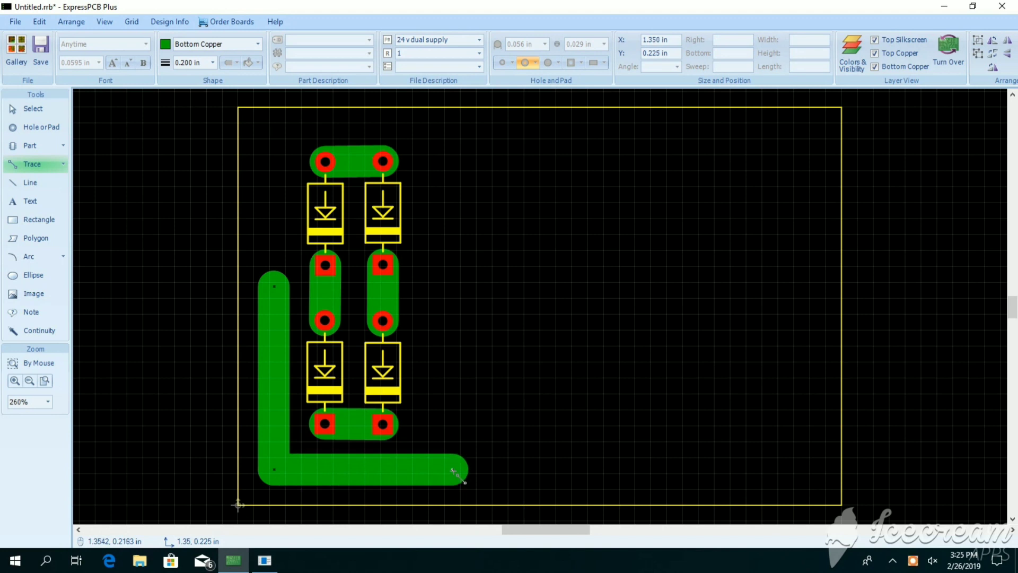
pyautogui.click(453, 470)
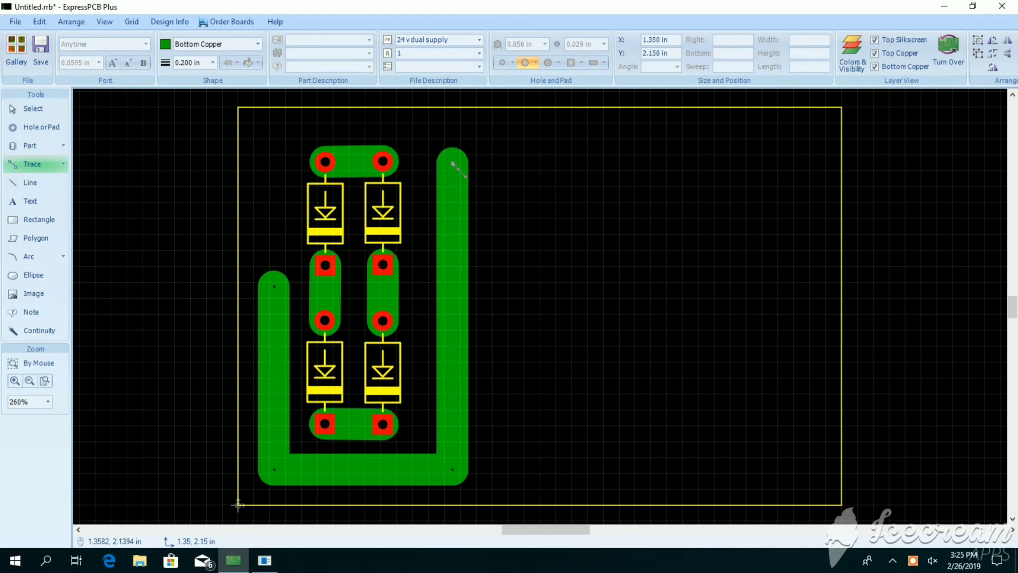
pyautogui.click(452, 163)
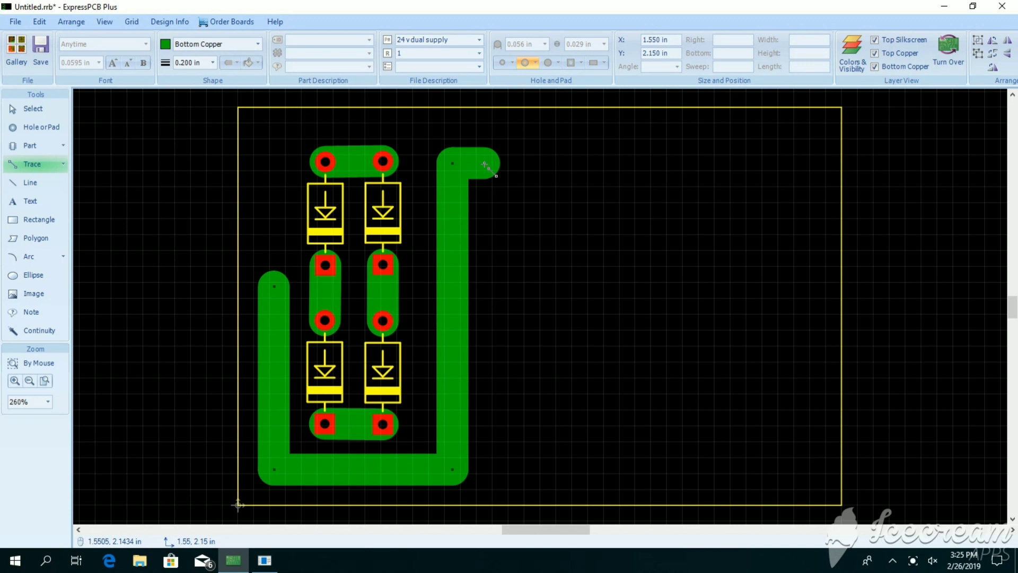
pyautogui.click(484, 163)
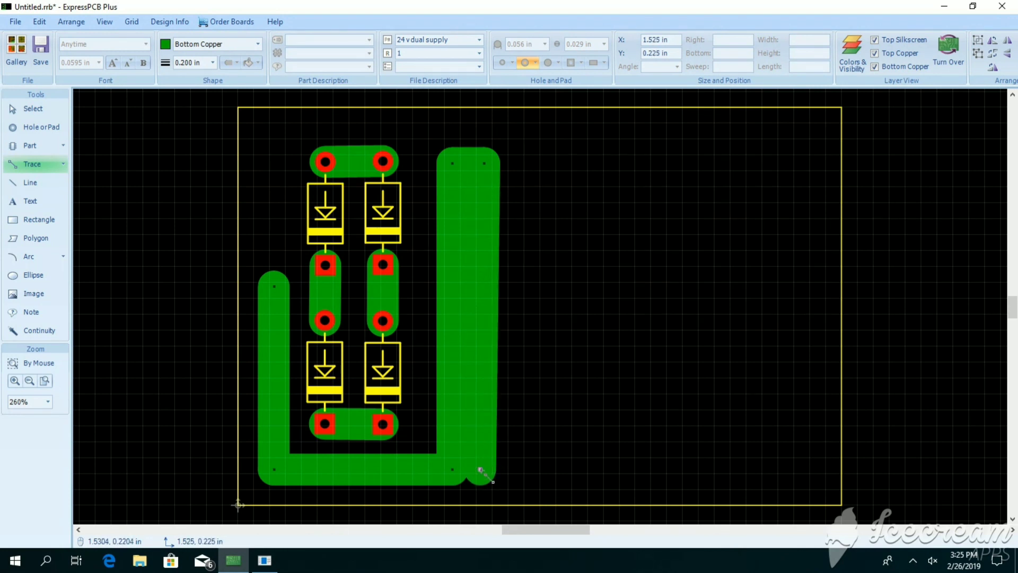
pyautogui.press('Escape')
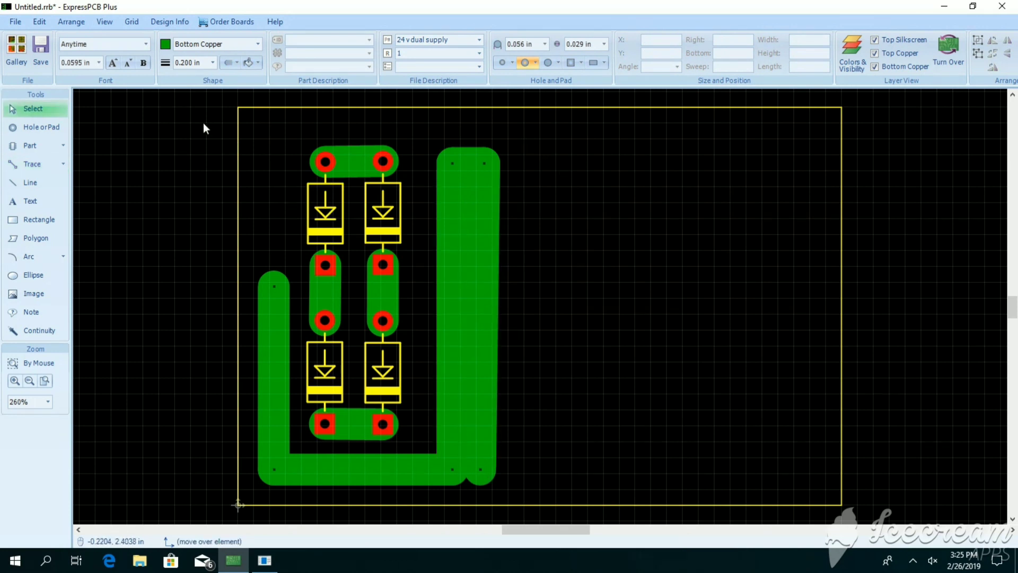
# - Shorten the left vertical arm of the surrounding trace by moving its upper end to Y 1.250 in
pyautogui.press('t')
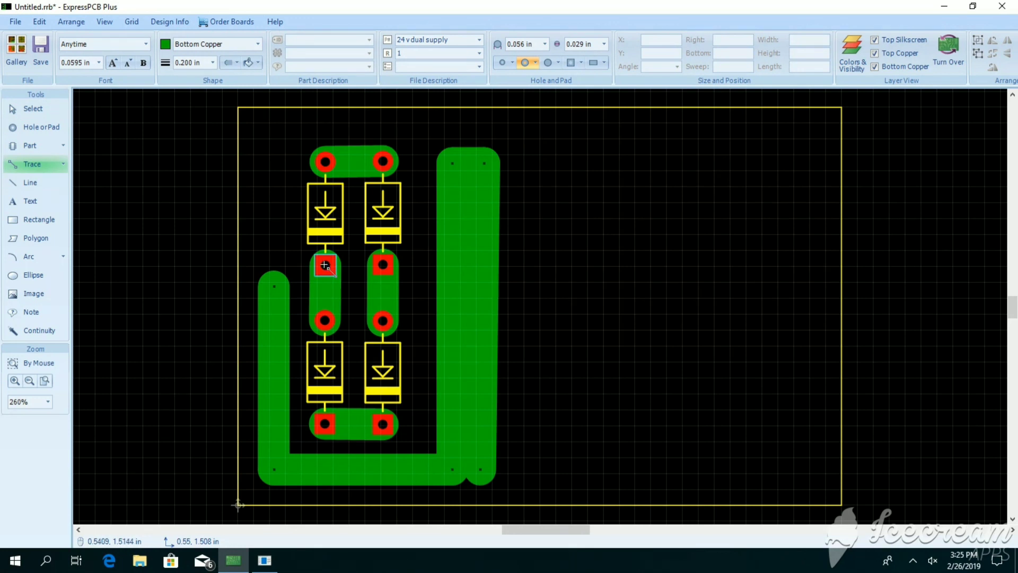
pyautogui.click(56, 109)
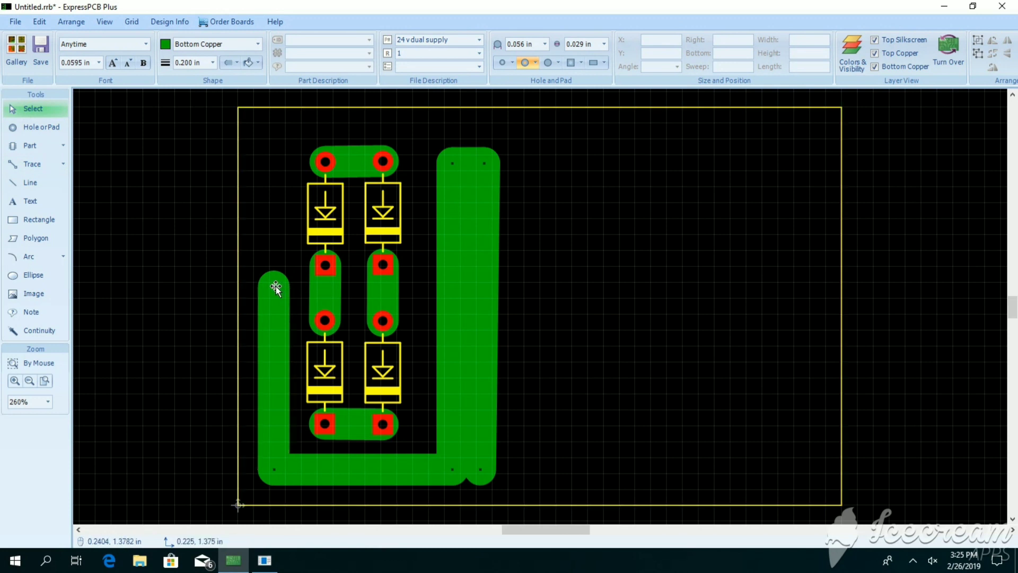
pyautogui.moveTo(275, 288); pyautogui.dragTo(275, 304)
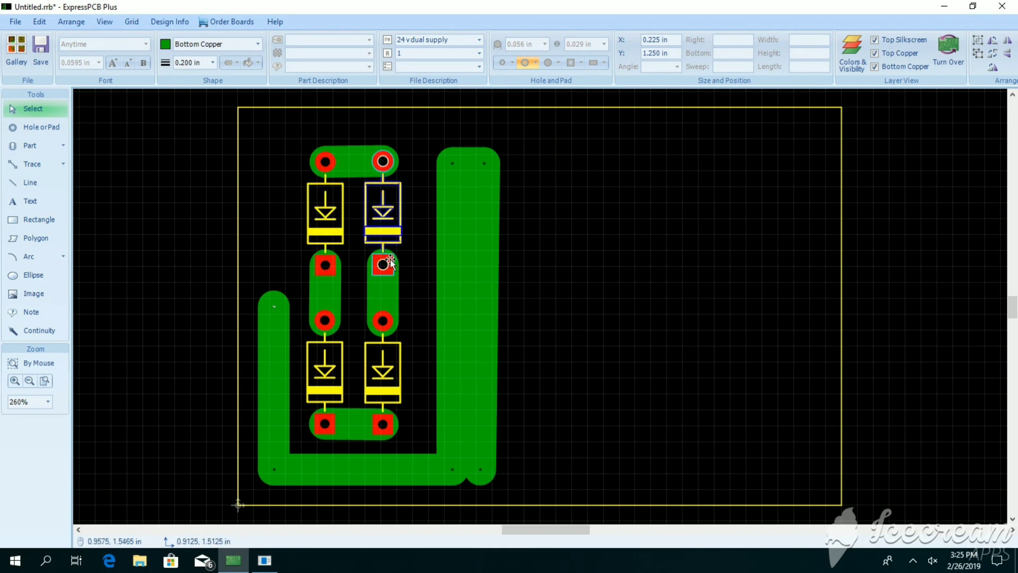
# - Draw a short 0.200 in bottom copper trace from the upper-left diode's square pad leftward to about X 0.250 in, Y 1.500 in
pyautogui.click(33, 155)
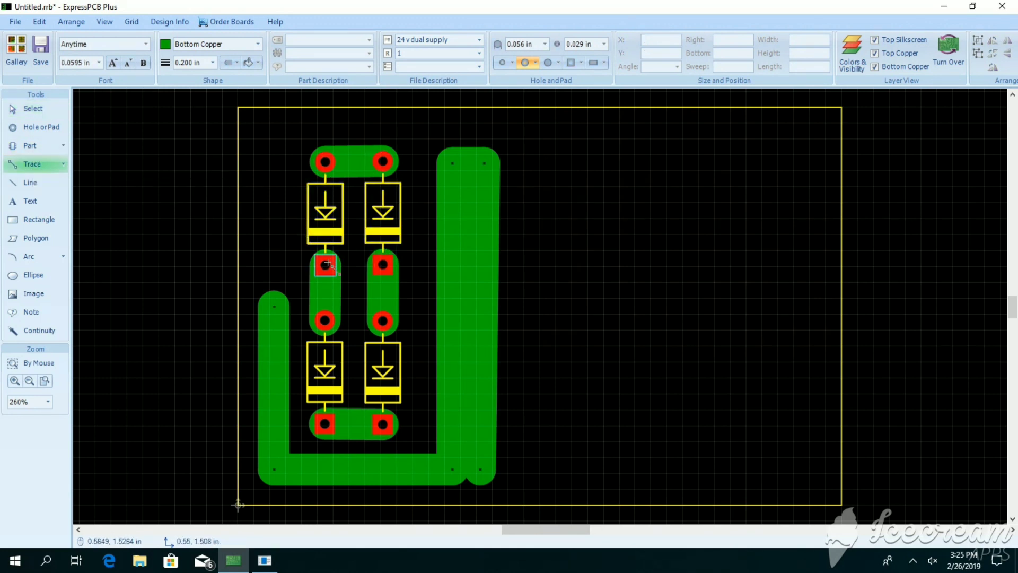
pyautogui.click(325, 264)
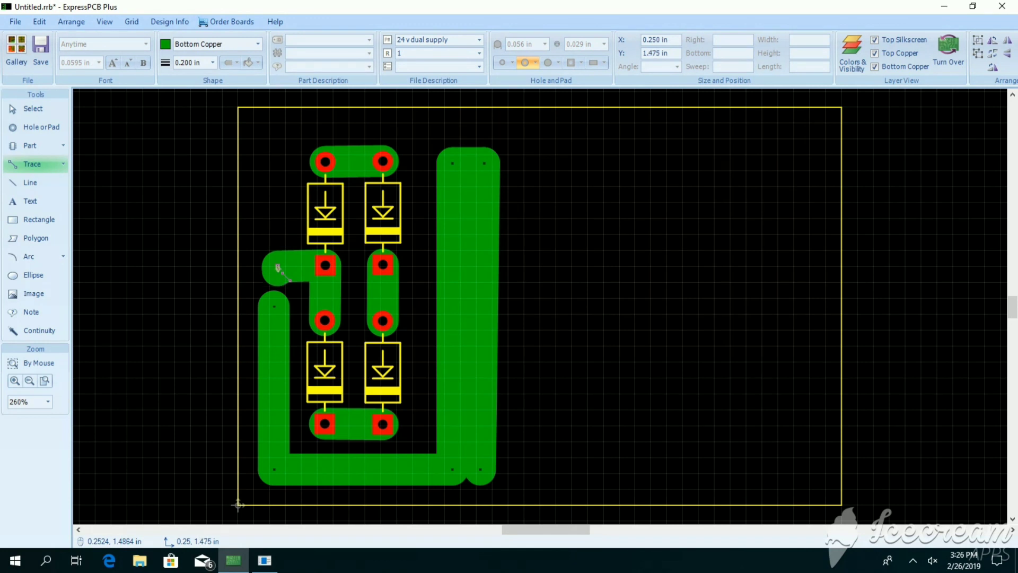
pyautogui.doubleClick(277, 268)
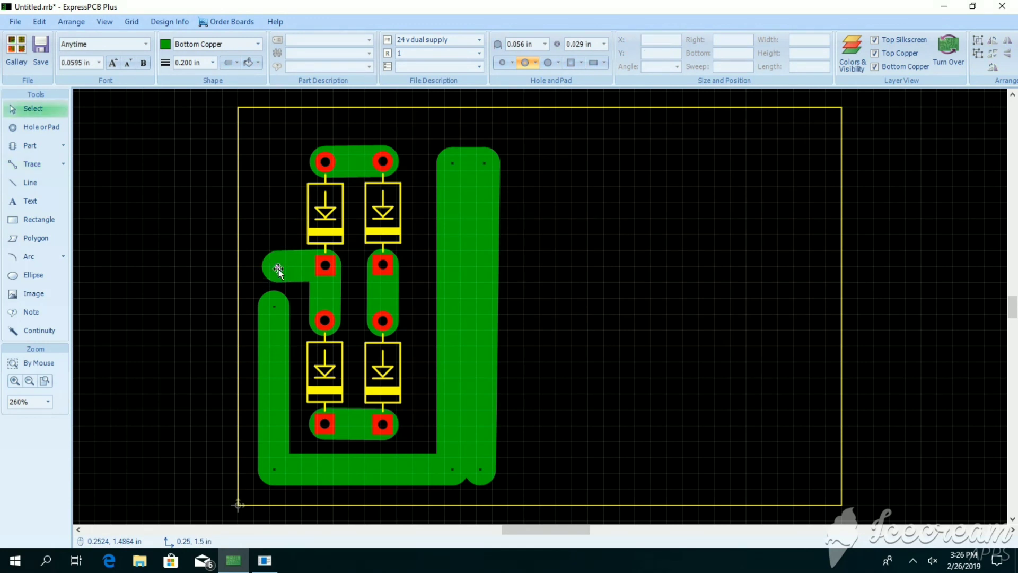
pyautogui.click(291, 275)
pyautogui.moveTo(278, 266); pyautogui.dragTo(278, 264)
pyautogui.press('Escape')
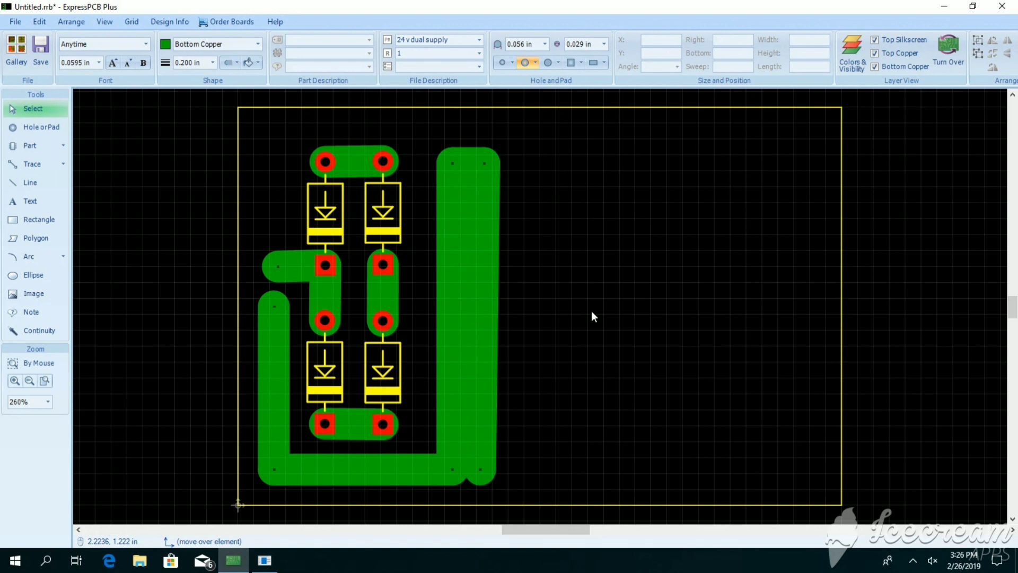
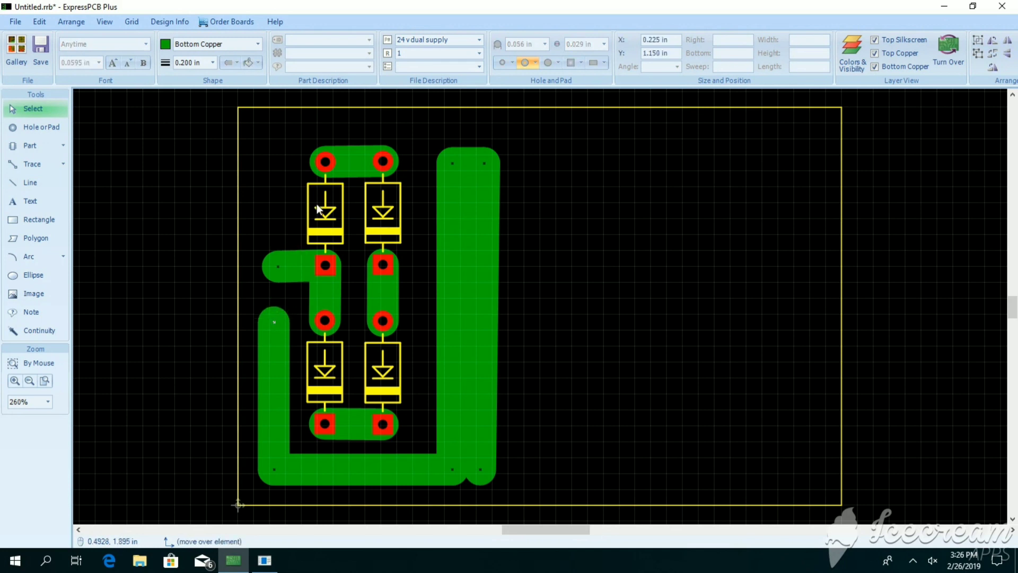
# - Draw a bottom copper trace from the upper-right diode's square pad up to Y 1.800 in and across to about X 0.225 in
pyautogui.click(237, 166)
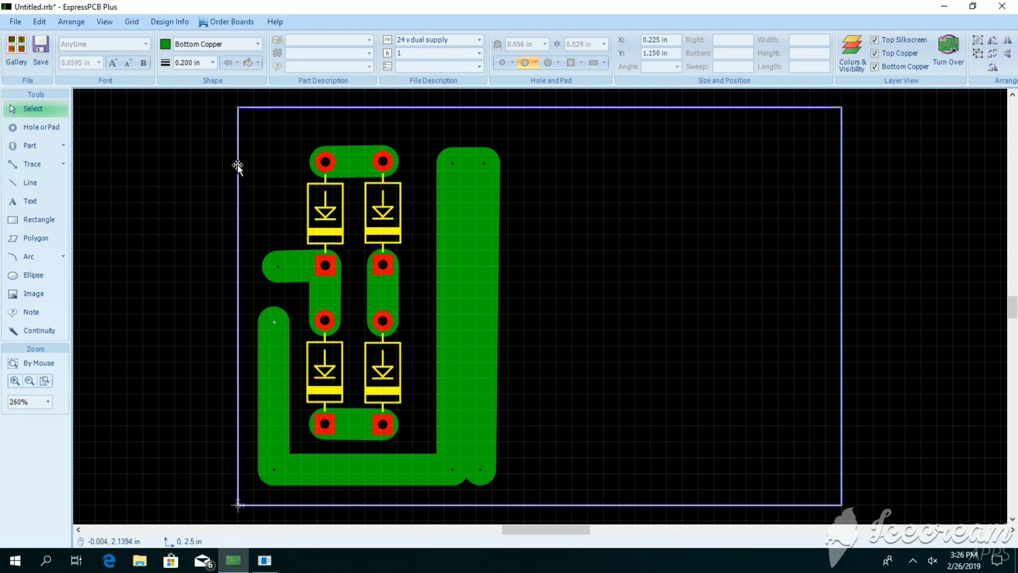
pyautogui.click(111, 176)
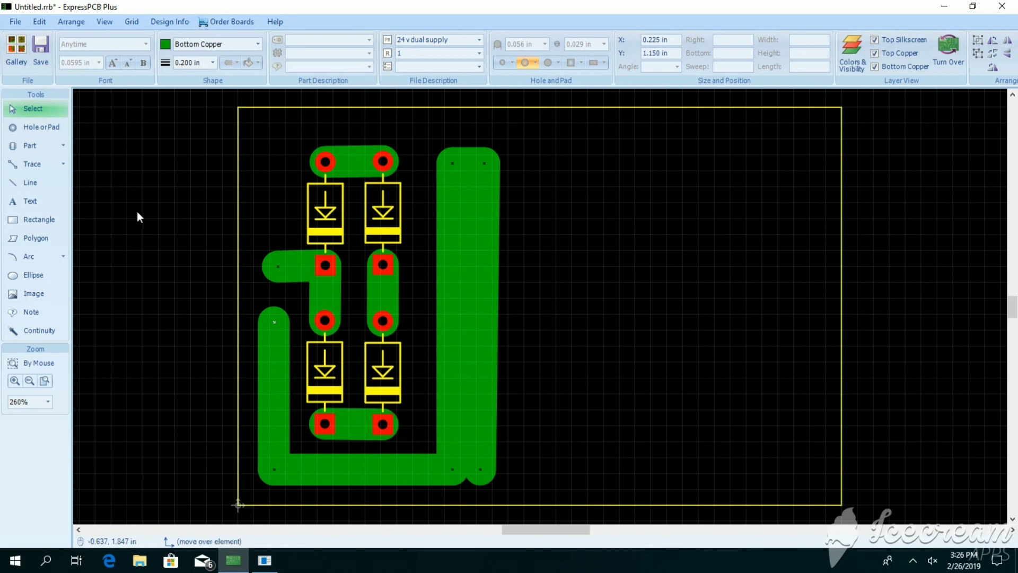
pyautogui.press('t')
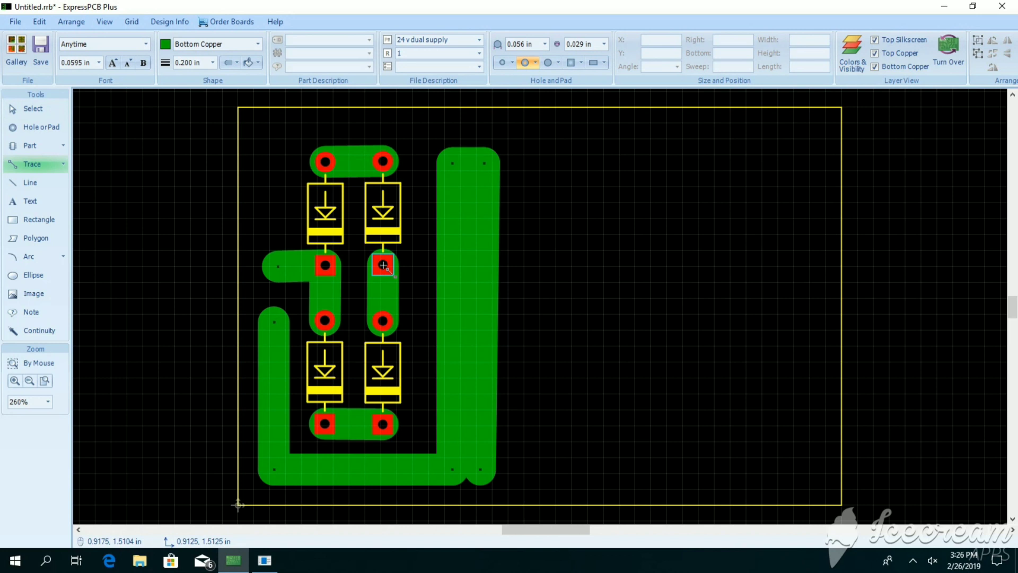
pyautogui.click(383, 265)
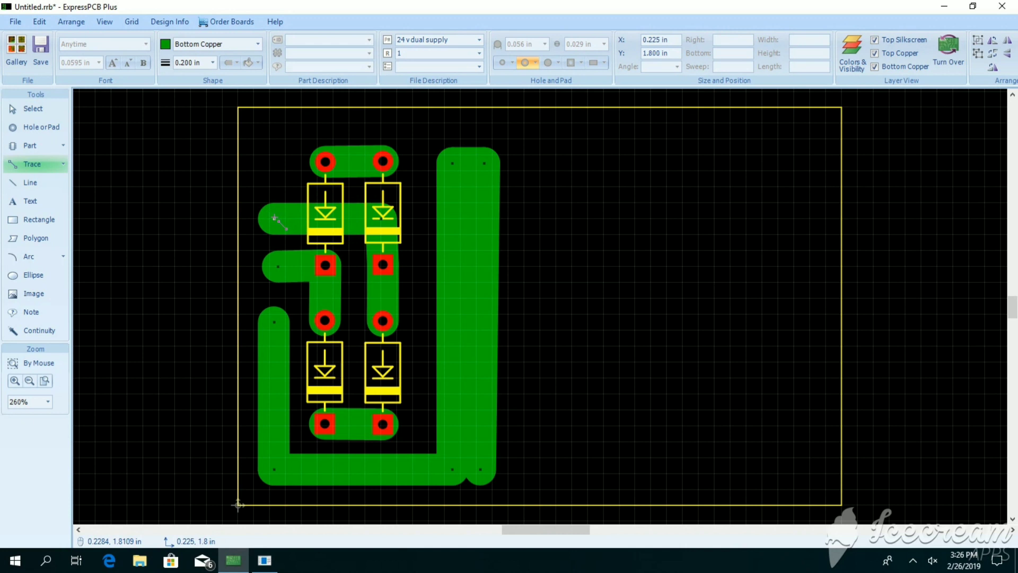
pyautogui.press('Escape')
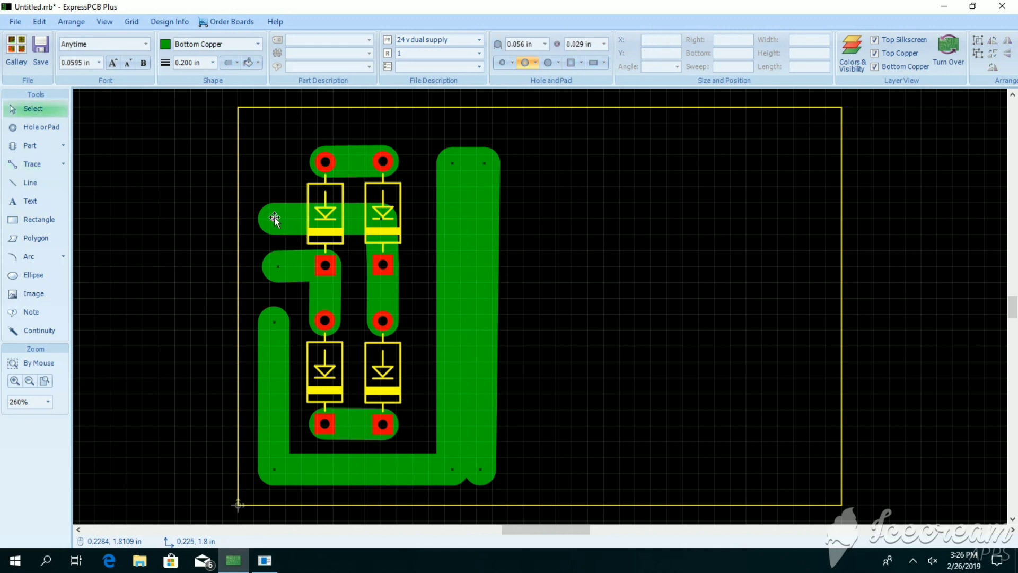
# - Nudge the horizontal trace segment crossing the upper diodes slightly to the right, aligning it with the upper-right diode's pad
pyautogui.click(398, 212)
pyautogui.moveTo(358, 217); pyautogui.dragTo(360, 219)
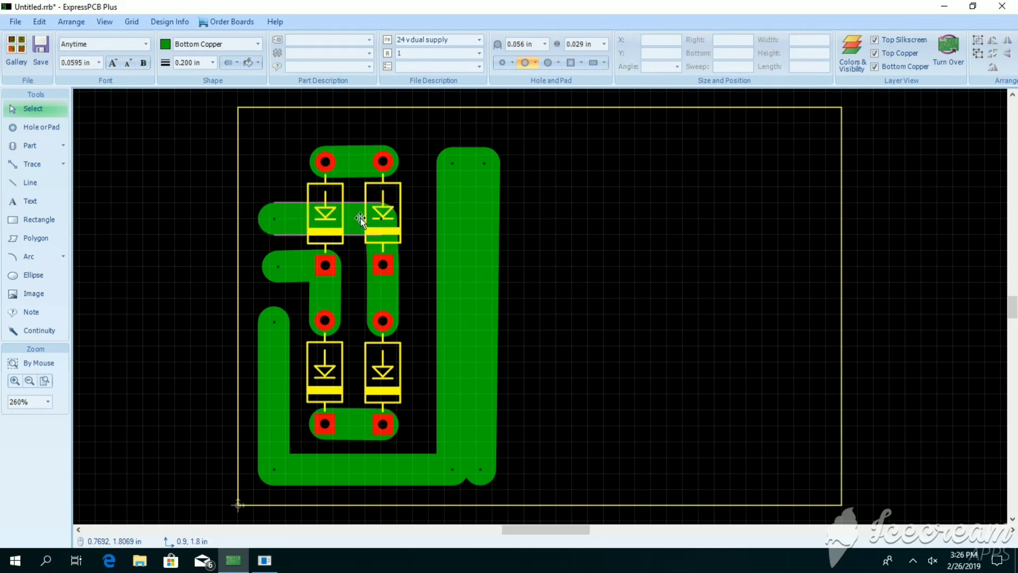
pyautogui.click(360, 219)
pyautogui.press('Right')
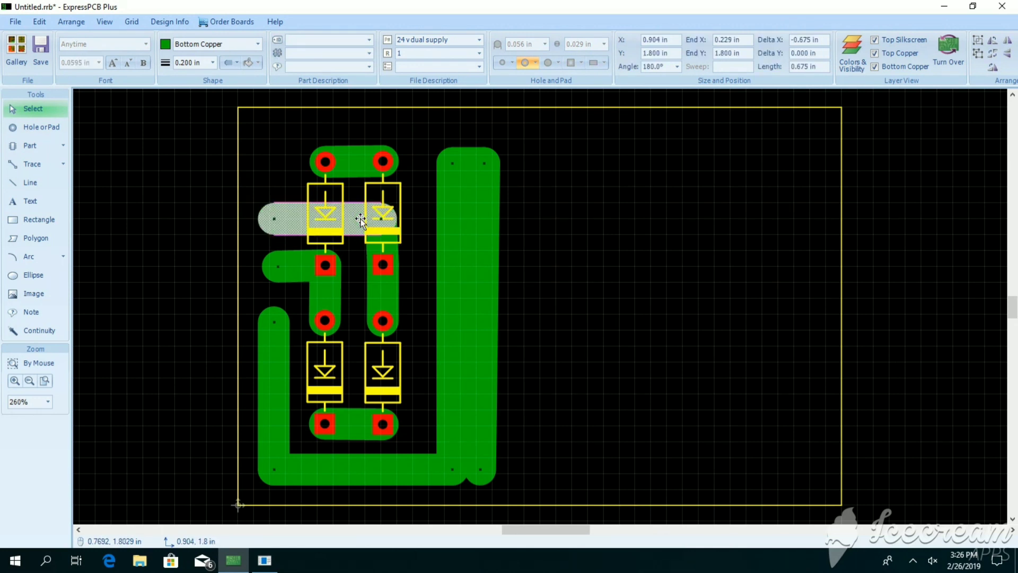
pyautogui.click(637, 269)
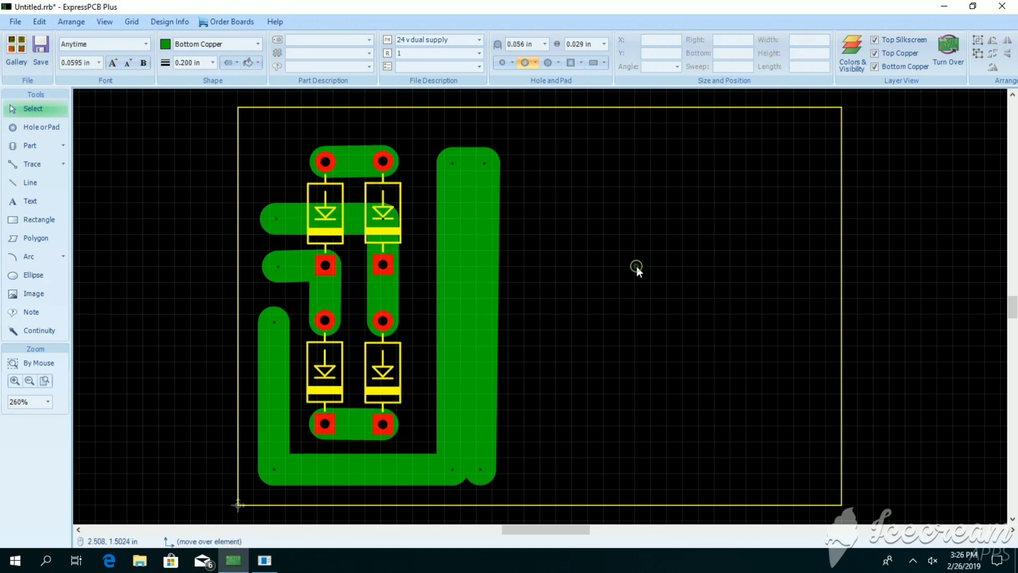
# - Level the short trace beside the upper-left diode's square pad by adjusting its left end at X 0.250 in
pyautogui.click(291, 269)
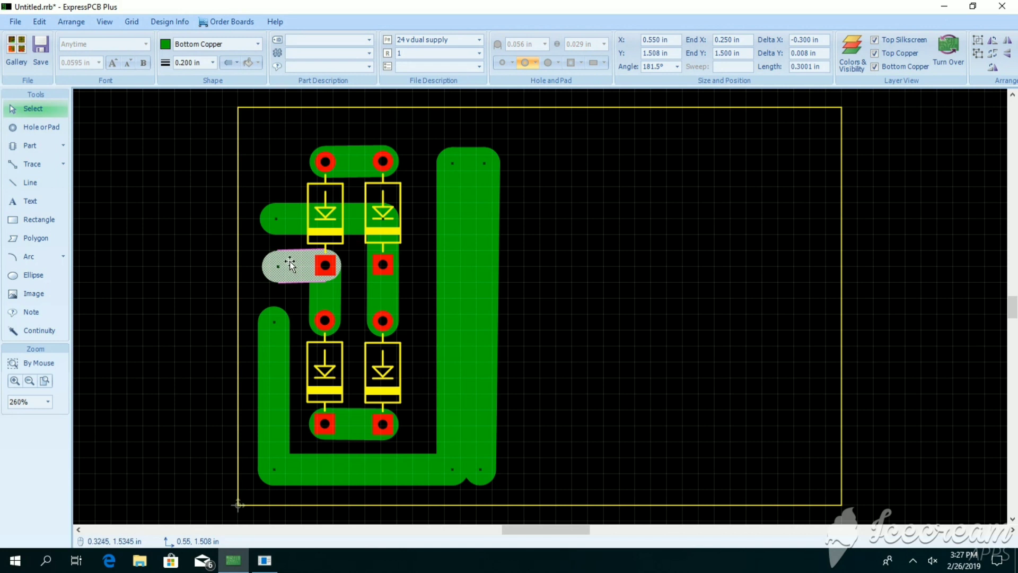
pyautogui.click(278, 268)
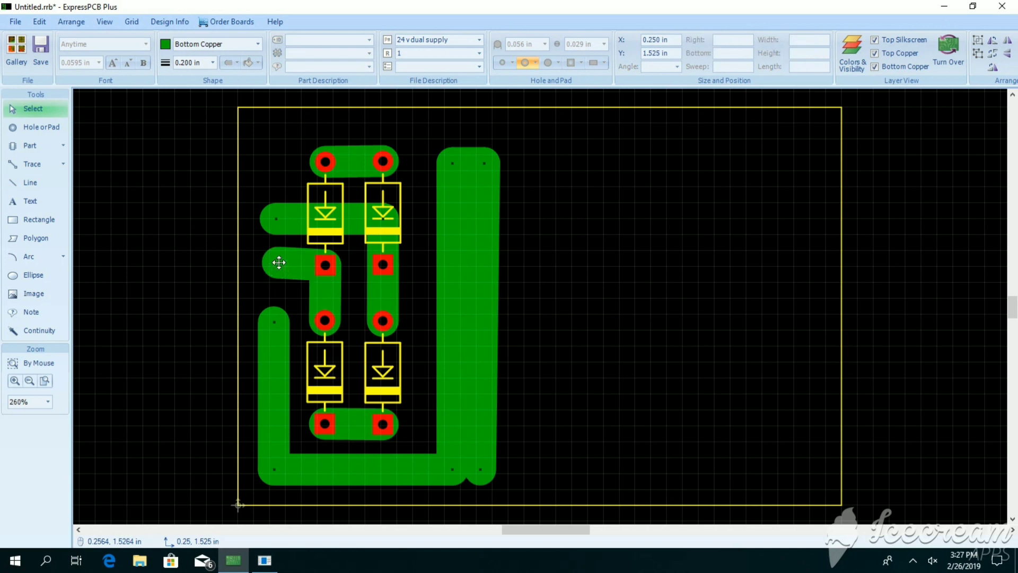
pyautogui.press('Up')
pyautogui.press('Down')
# - Nudge the lower-left diode slightly right to X 0.5545 in, keeping it at Y 0.5125 in
pyautogui.click(332, 313)
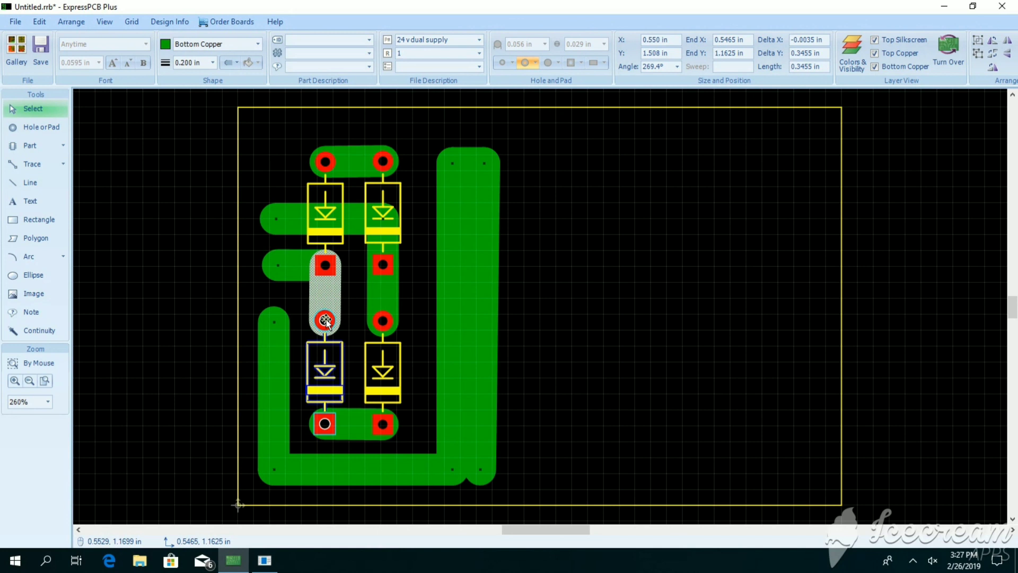
pyautogui.click(325, 320)
pyautogui.moveTo(325, 321); pyautogui.dragTo(326, 322)
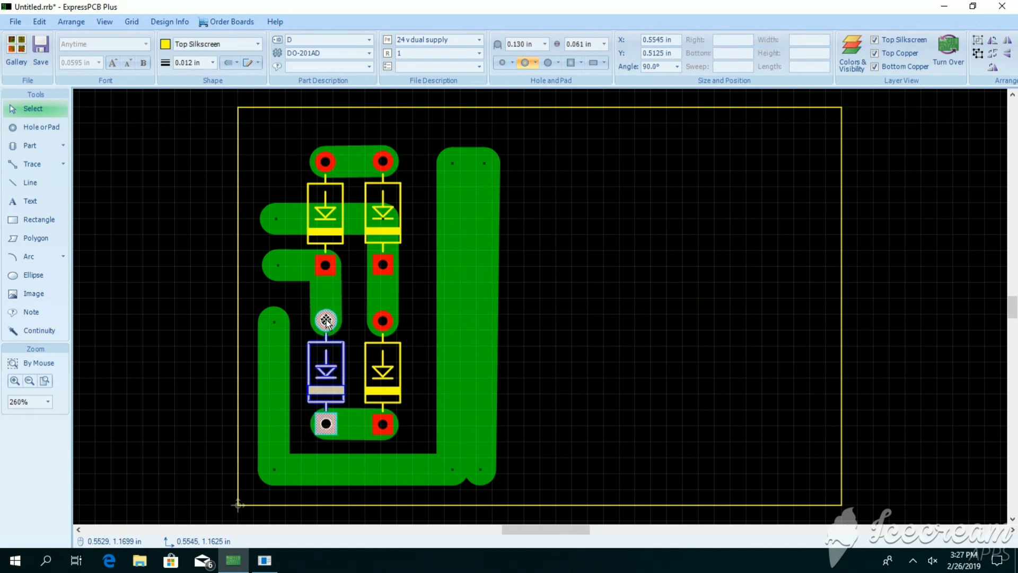
pyautogui.click(571, 286)
pyautogui.click(292, 260)
pyautogui.click(298, 98)
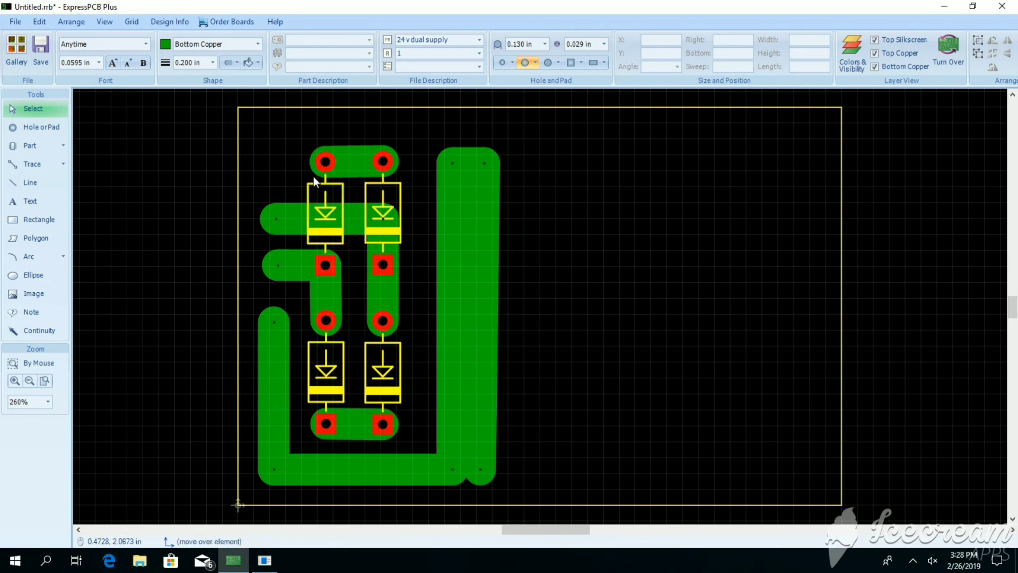
# - Place 0.130 in round pads on the free left ends of the three bottom copper input traces
pyautogui.click(53, 129)
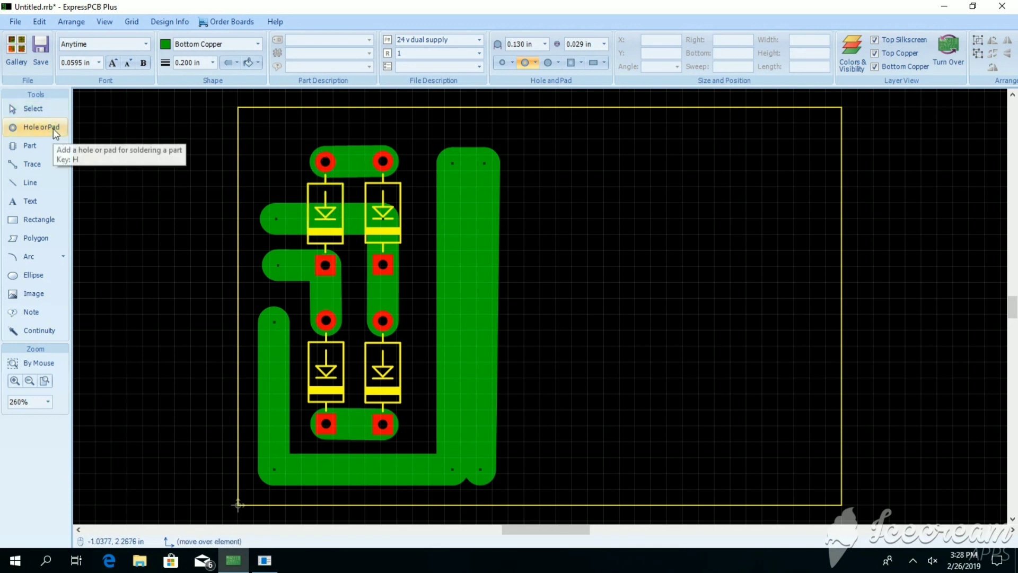
pyautogui.click(543, 44)
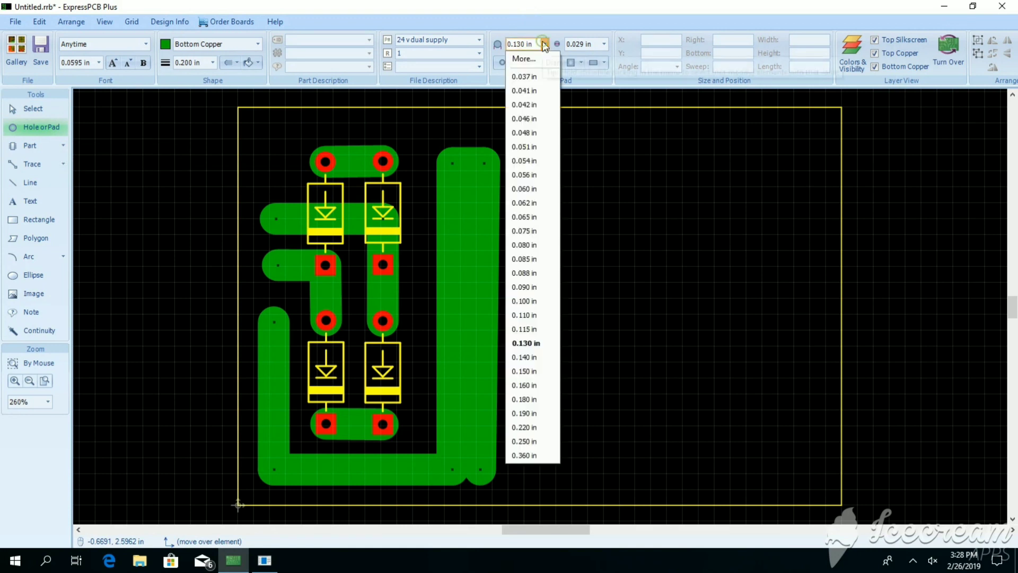
pyautogui.click(536, 345)
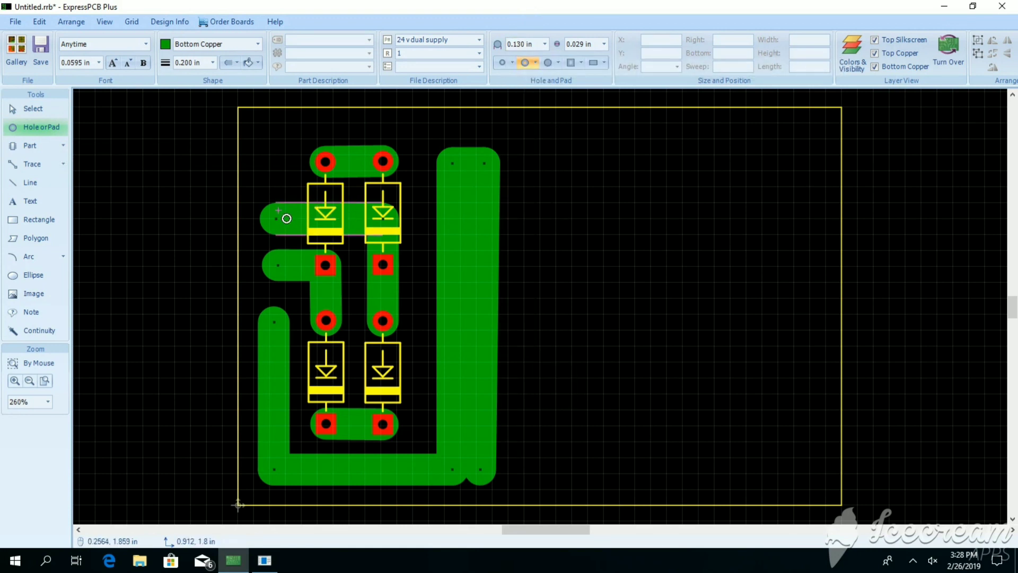
pyautogui.click(276, 218)
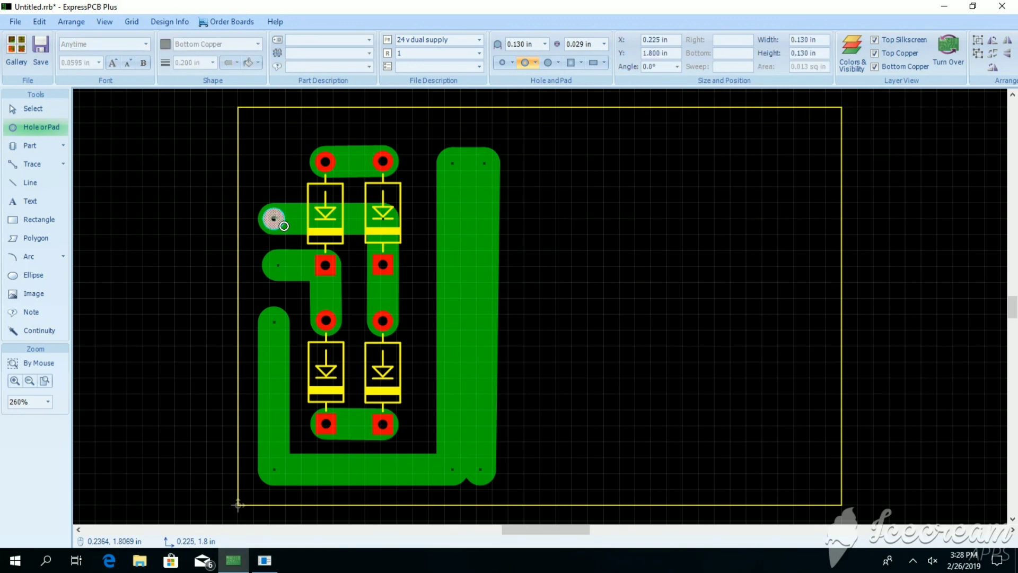
pyautogui.click(277, 265)
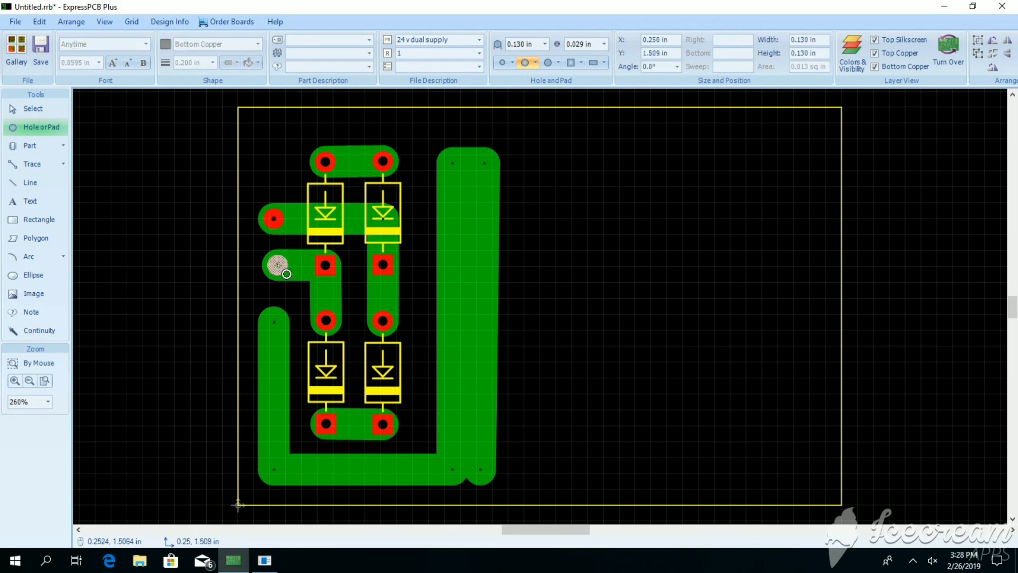
pyautogui.click(280, 329)
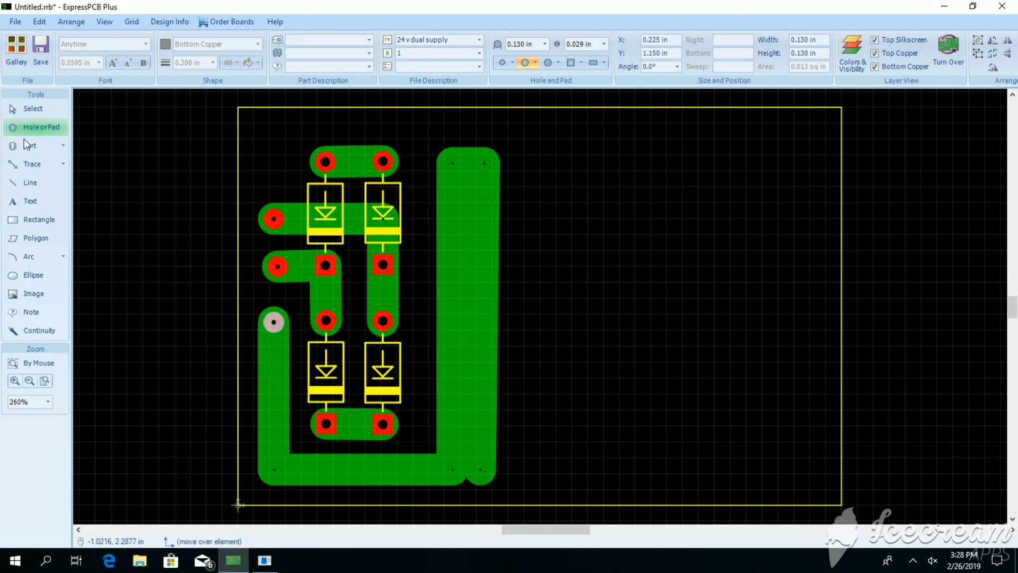
# - Nudge the middle input pad left to X 0.230 in and slightly upward, in line with the other input pads
pyautogui.click(14, 110)
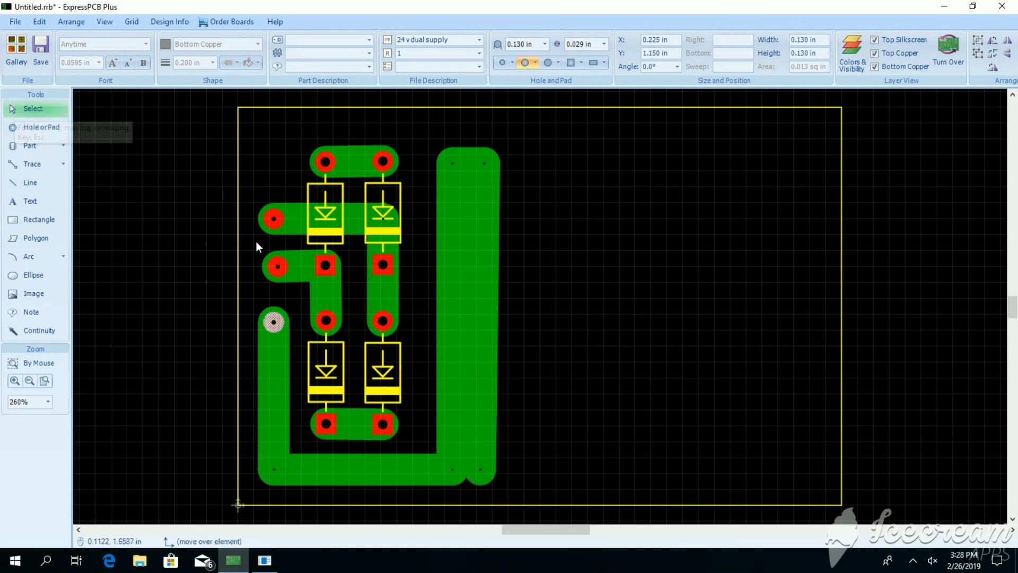
pyautogui.click(279, 268)
pyautogui.press('Left')
pyautogui.press('Left')
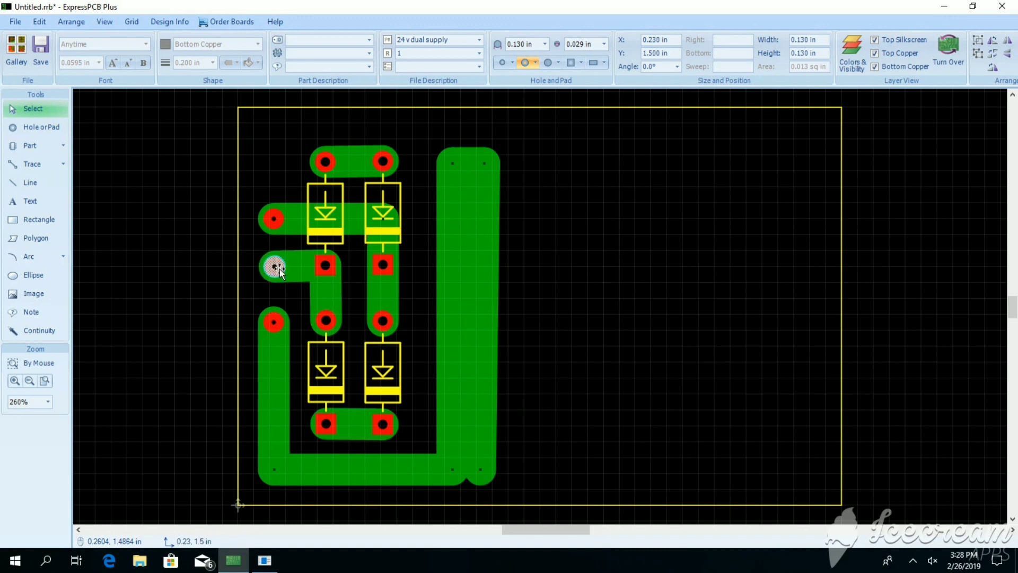
pyautogui.press('Up')
# - Nudge the lowest input pad and its trace end up to Y 1.1981 in, and save the board
pyautogui.click(273, 323)
pyautogui.press('Up')
pyautogui.press('Up')
pyautogui.press('Up')
pyautogui.press('Up')
pyautogui.press('Up')
pyautogui.press('Up')
pyautogui.press('Up')
pyautogui.press('Up')
pyautogui.press('Up')
pyautogui.press('Up')
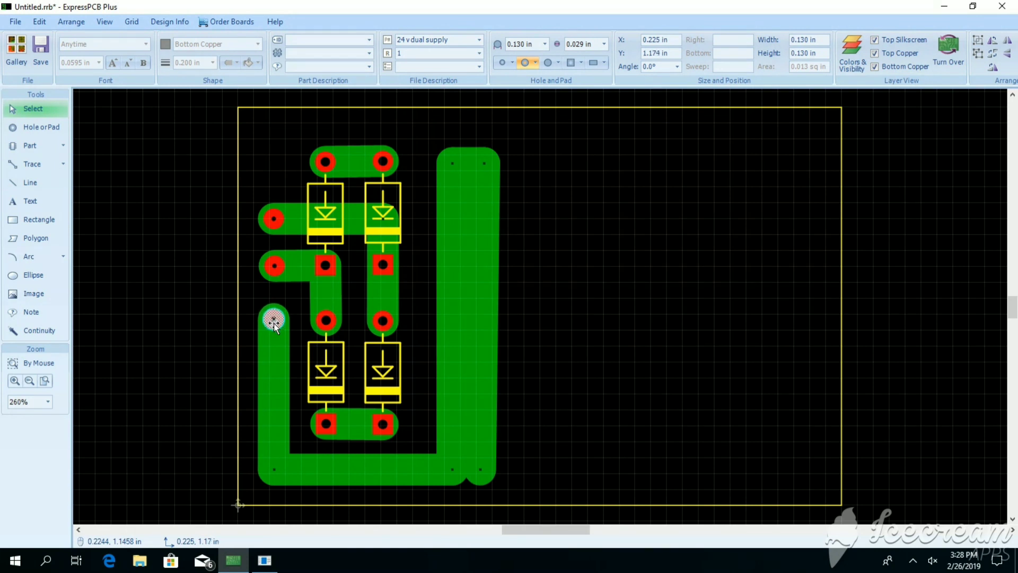
pyautogui.press('Up')
pyautogui.press('Up')
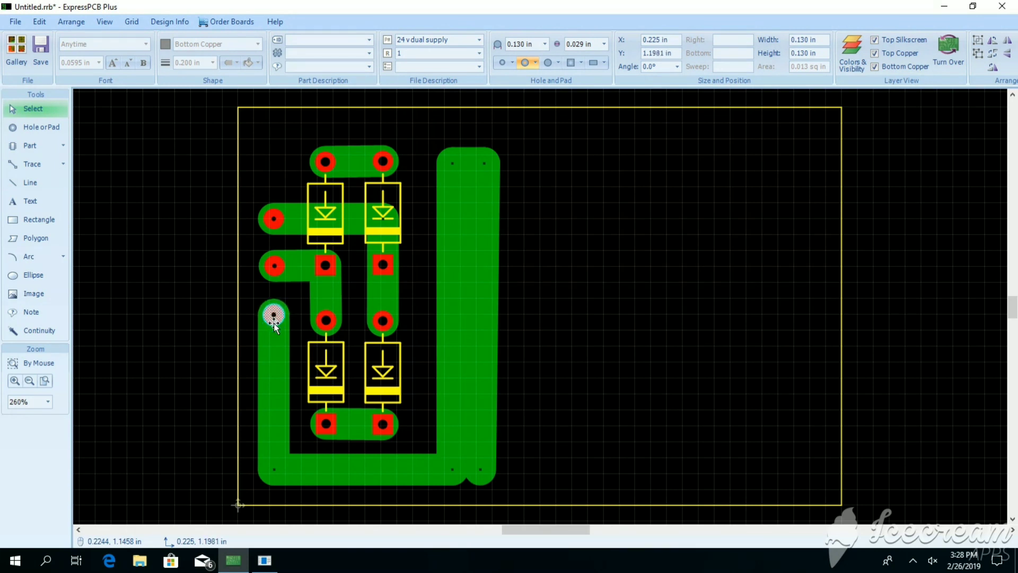
pyautogui.click(667, 283)
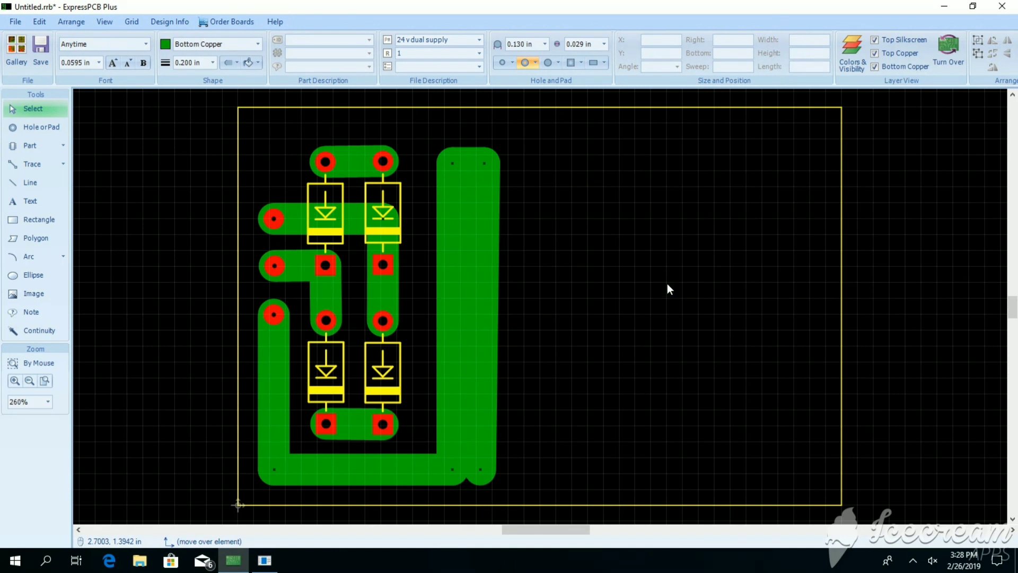
pyautogui.hotkey('ctrl', 's')
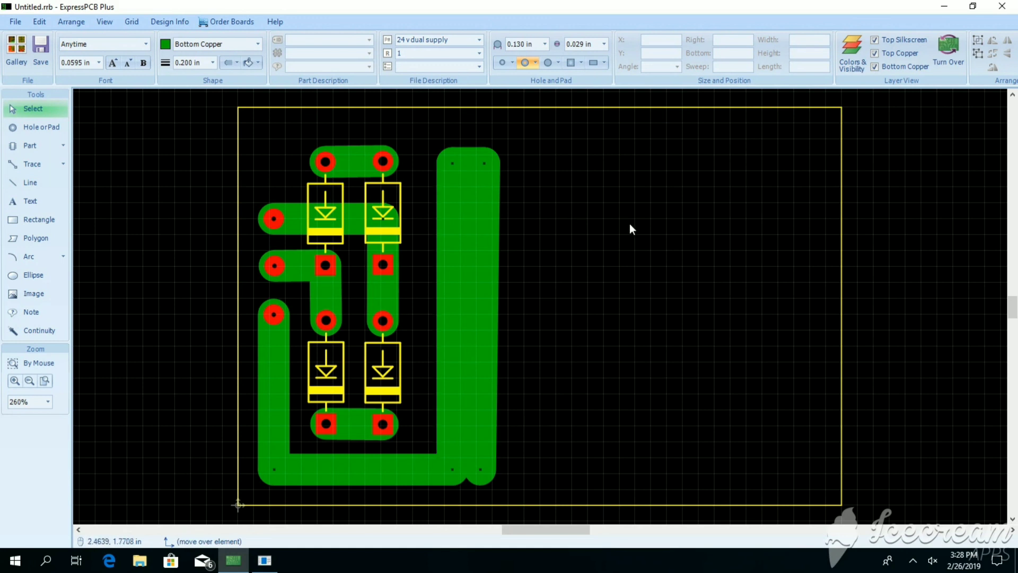
# - Shift the double-width vertical trace left toward the diodes and set the outer segment's lower end at X 1.478 in
pyautogui.moveTo(456, 389)
pyautogui.mouseDown()
pyautogui.moveTo(444, 386)
pyautogui.moveTo(479, 385)
pyautogui.mouseUp()
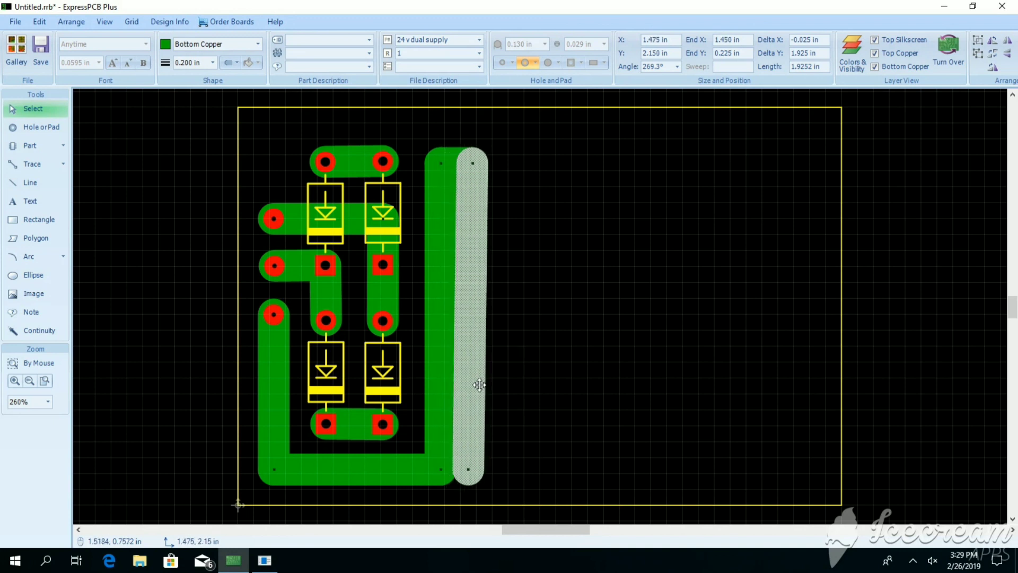
pyautogui.moveTo(472, 164)
pyautogui.mouseDown()
pyautogui.moveTo(480, 474)
pyautogui.moveTo(466, 470)
pyautogui.mouseUp()
pyautogui.click(468, 471)
pyautogui.click(467, 470)
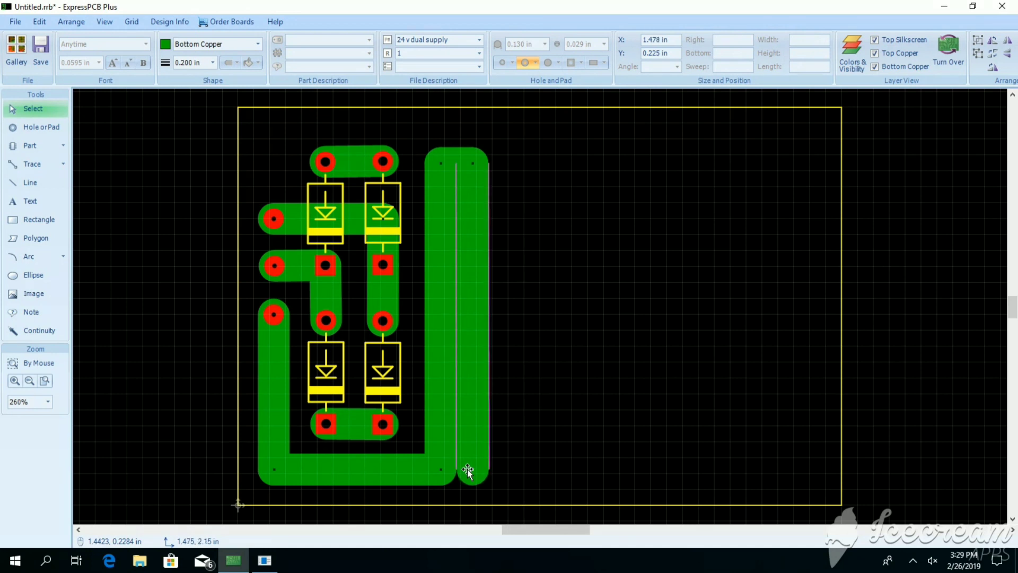
pyautogui.click(610, 345)
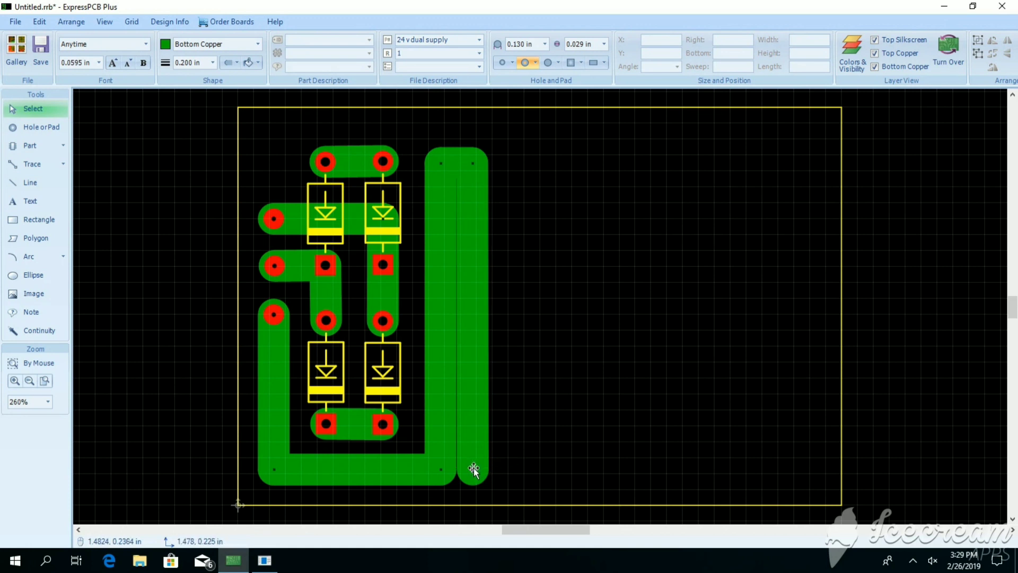
# - Straighten the outer vertical segment by aligning its upper and lower ends at X 1.471 in, and save the board
pyautogui.click(471, 163)
pyautogui.moveTo(472, 164); pyautogui.dragTo(471, 163)
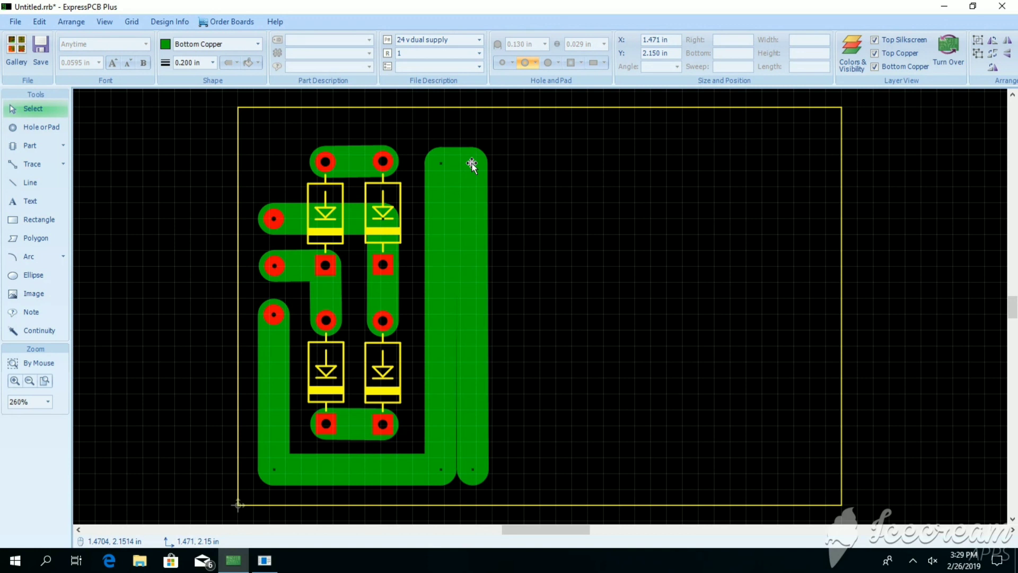
pyautogui.click(472, 469)
pyautogui.moveTo(473, 470); pyautogui.dragTo(472, 470)
pyautogui.click(673, 328)
pyautogui.hotkey('ctrl', 's')
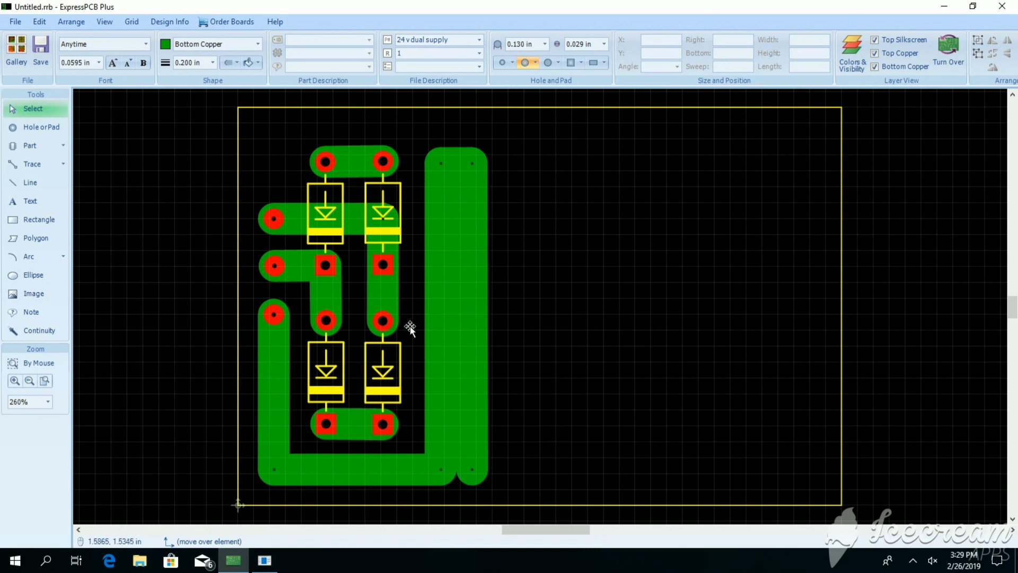
# - Move both lower diodes up to Y 0.620 in, the left one at X 0.550 in and the right one at X 0.920 in
pyautogui.moveTo(327, 320); pyautogui.dragTo(328, 307)
pyautogui.click(383, 321)
pyautogui.moveTo(383, 321); pyautogui.dragTo(385, 313)
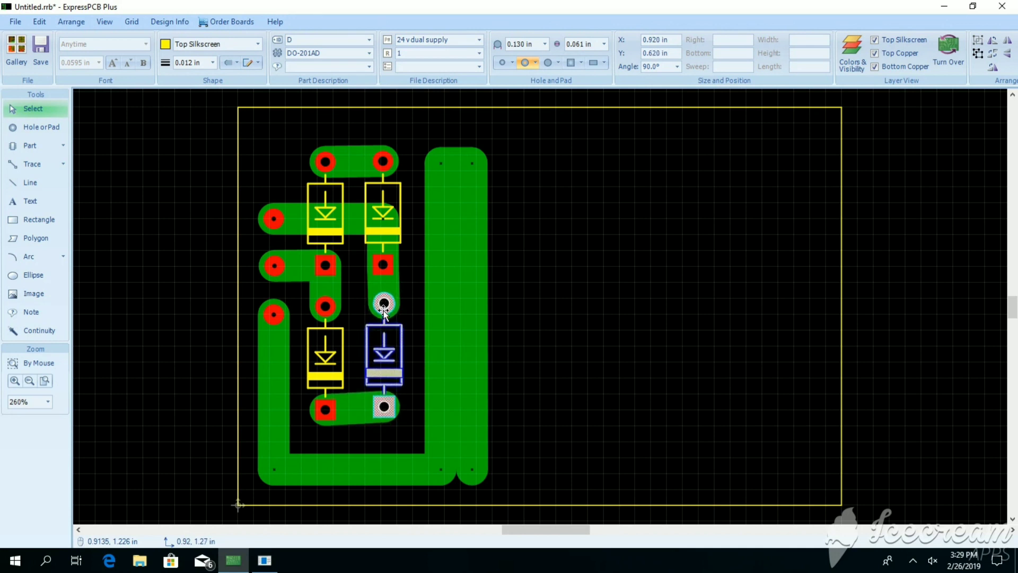
pyautogui.click(325, 310)
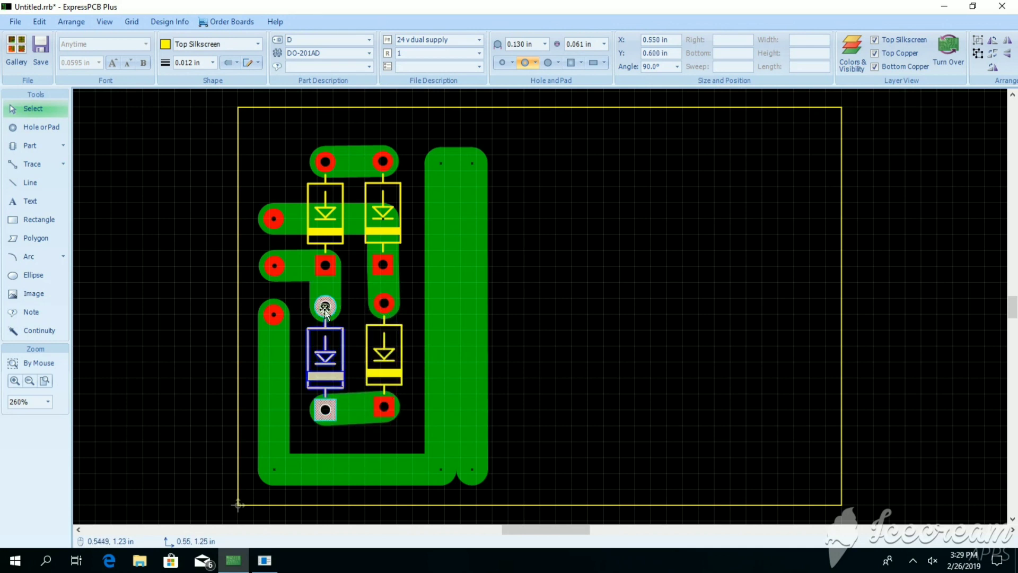
pyautogui.moveTo(325, 310); pyautogui.dragTo(326, 311)
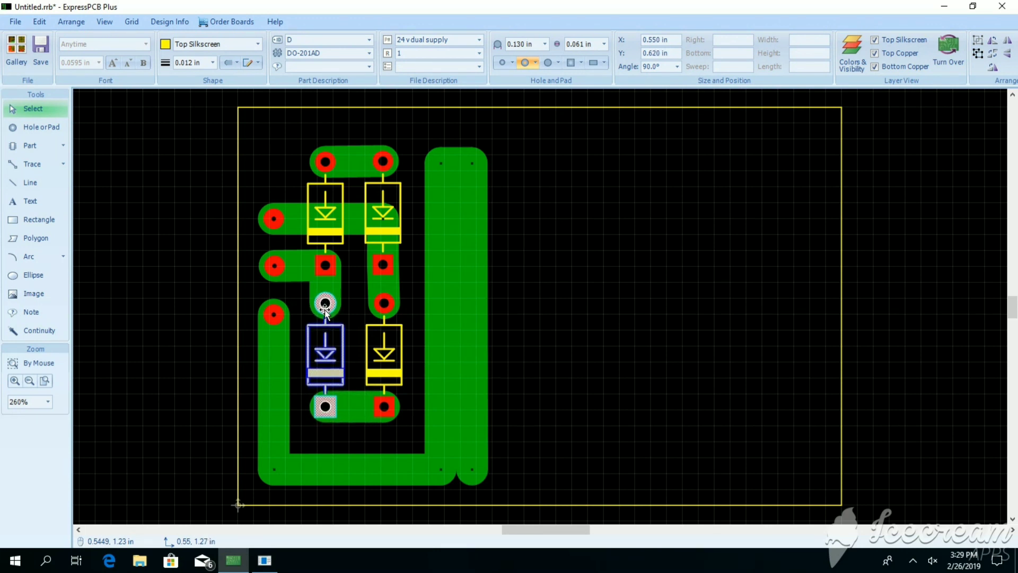
pyautogui.click(680, 332)
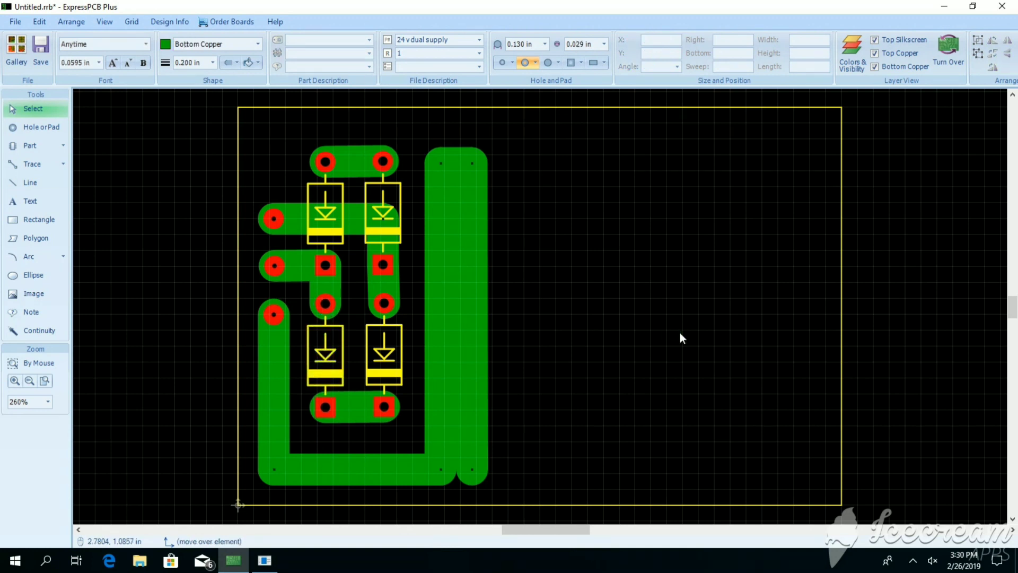
# - Raise the bottom horizontal trace to Y 0.325 in and the outer vertical segment's lower end to about Y 0.324 in
pyautogui.moveTo(317, 473); pyautogui.dragTo(317, 456)
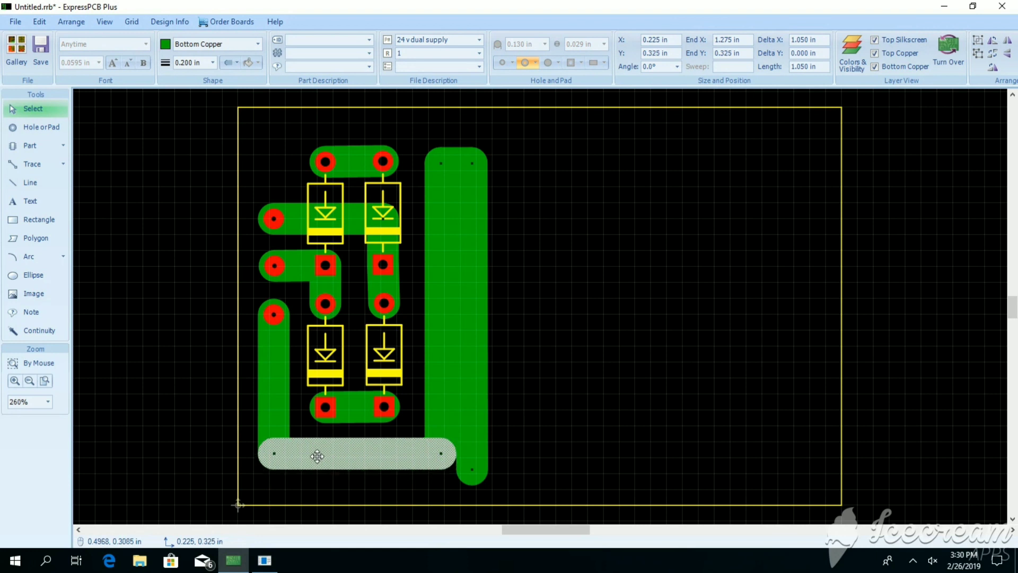
pyautogui.click(599, 387)
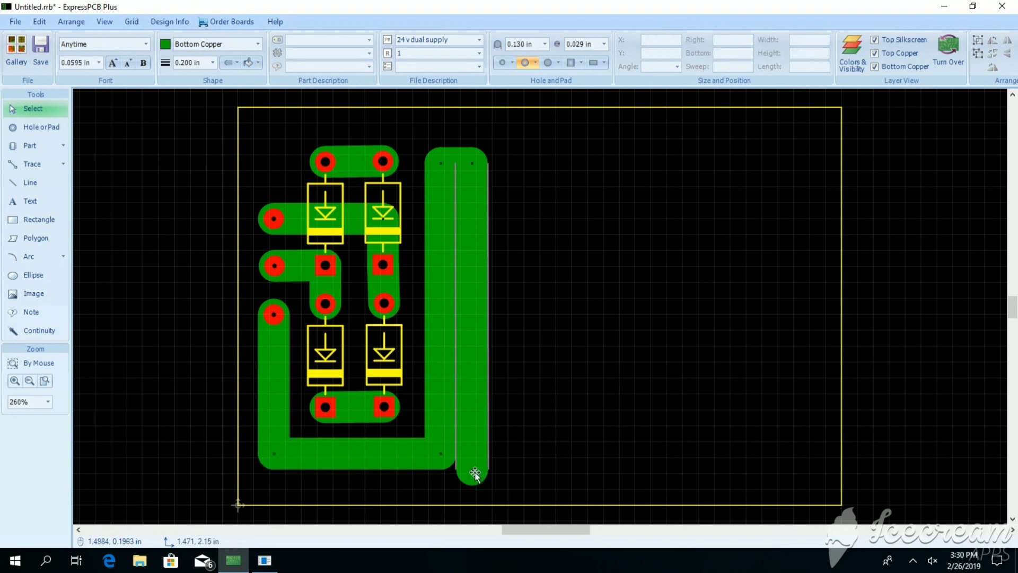
pyautogui.moveTo(474, 473); pyautogui.dragTo(471, 460)
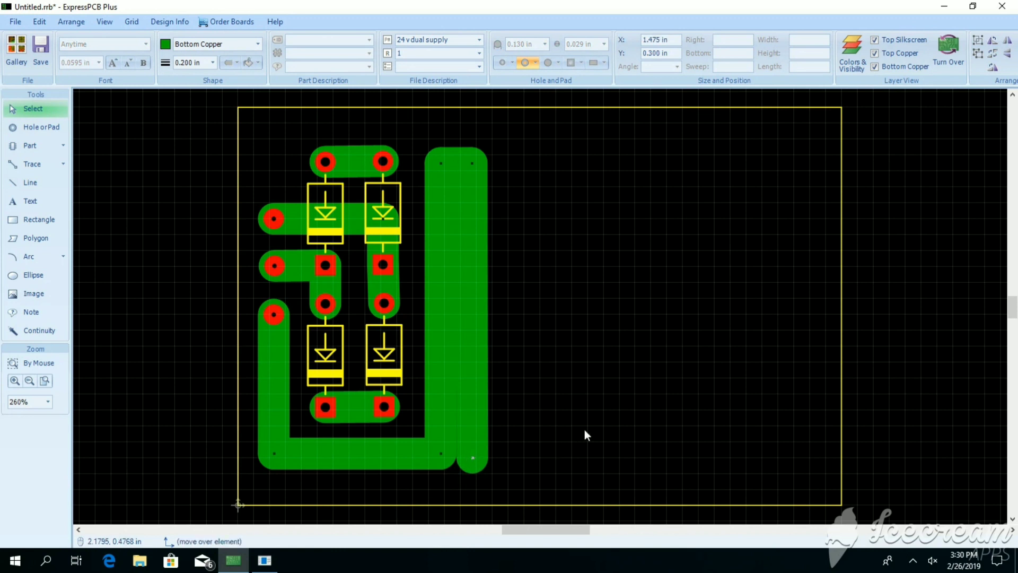
pyautogui.click(581, 301)
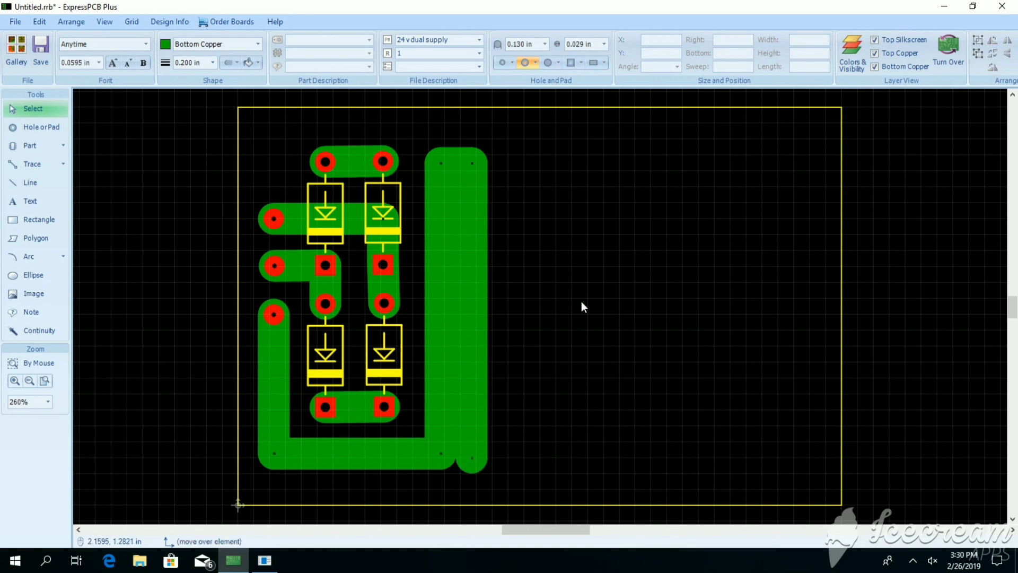
pyautogui.click(469, 461)
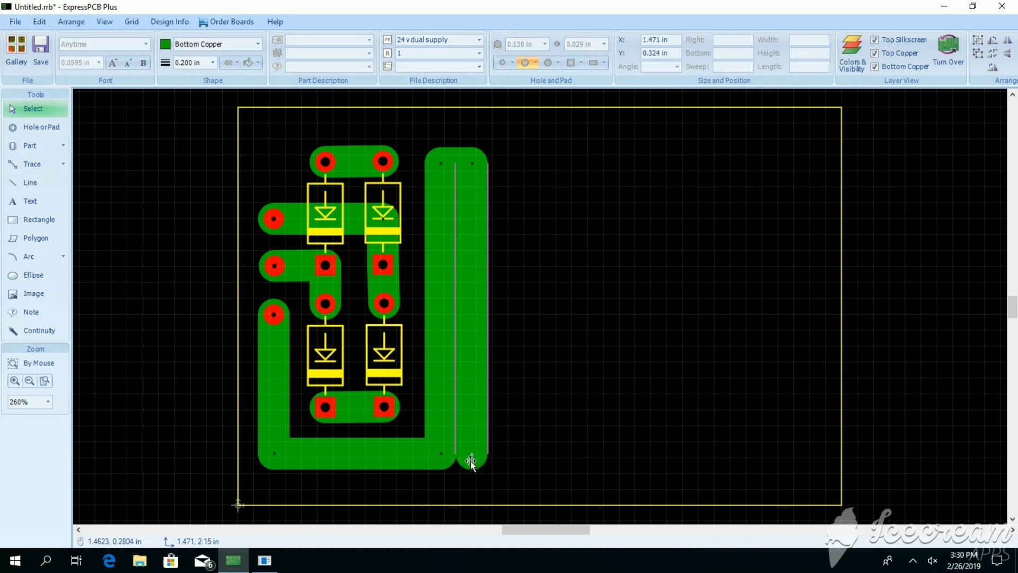
pyautogui.click(714, 373)
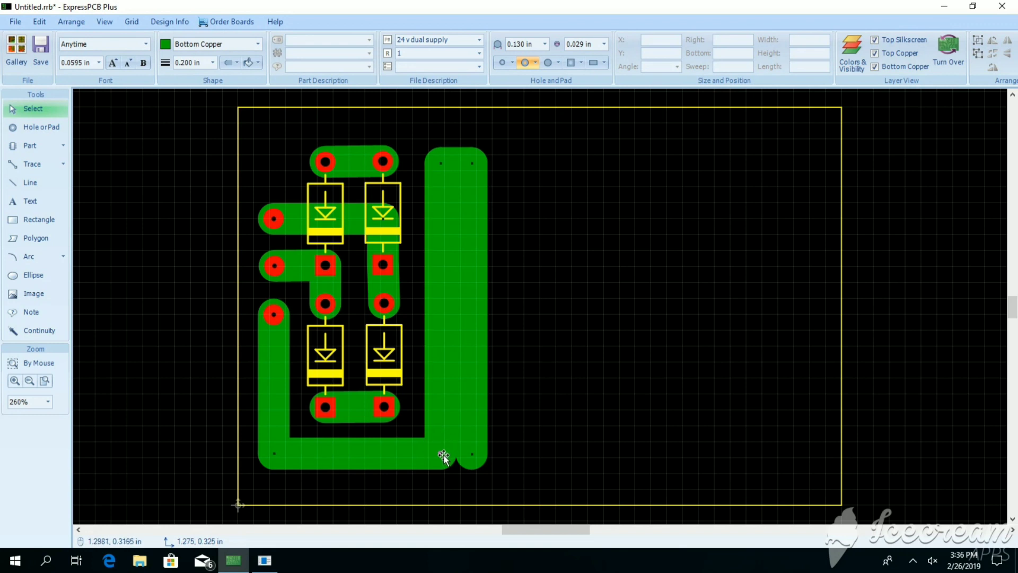
# - Shift the inner vertical segment right to X 2.100 in at its lower end and X 2.075 in above, and the outer segment's upper end to X 2.300 in
pyautogui.moveTo(440, 454); pyautogui.dragTo(571, 457)
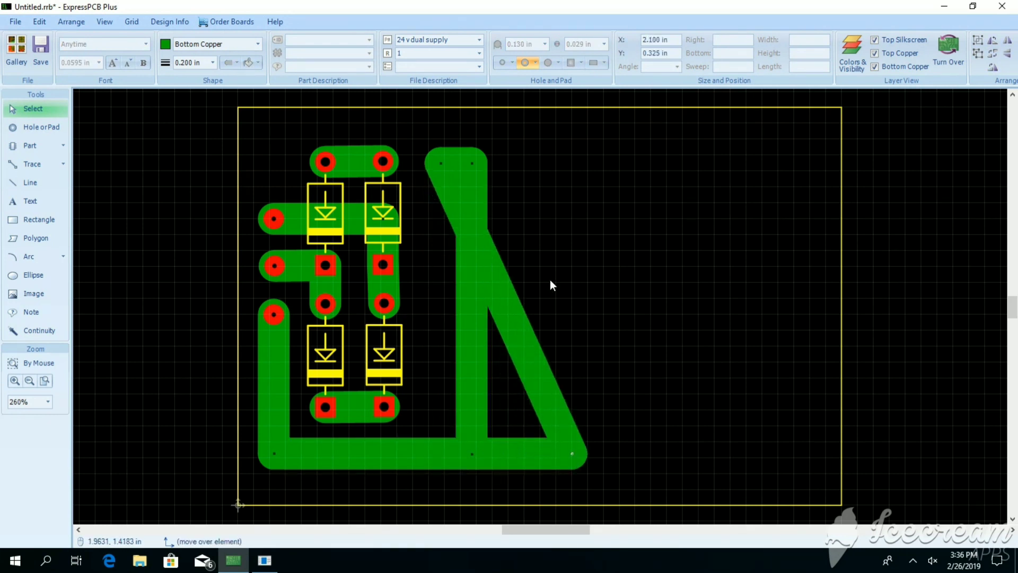
pyautogui.moveTo(473, 164); pyautogui.dragTo(604, 162)
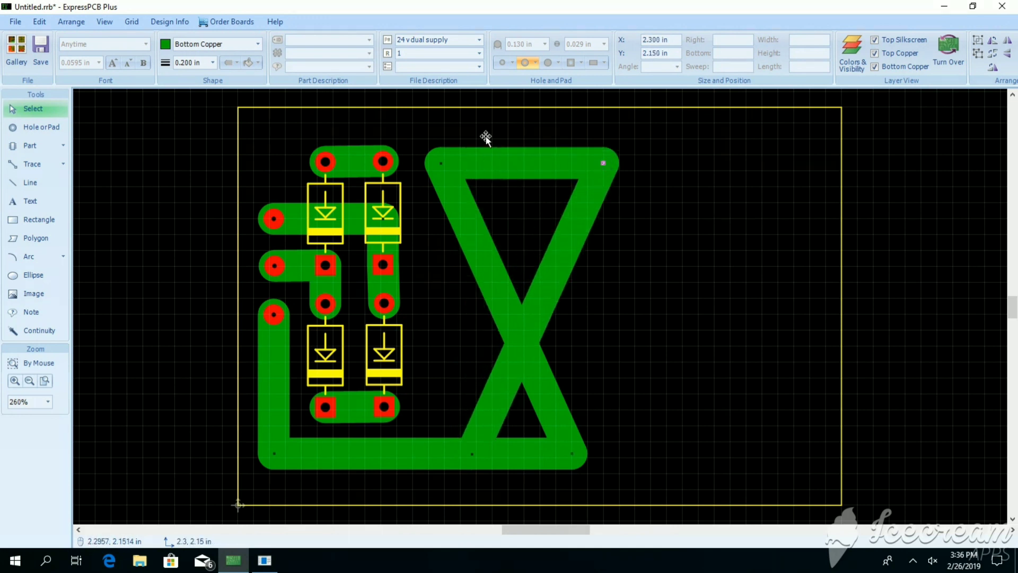
pyautogui.moveTo(440, 163); pyautogui.dragTo(566, 164)
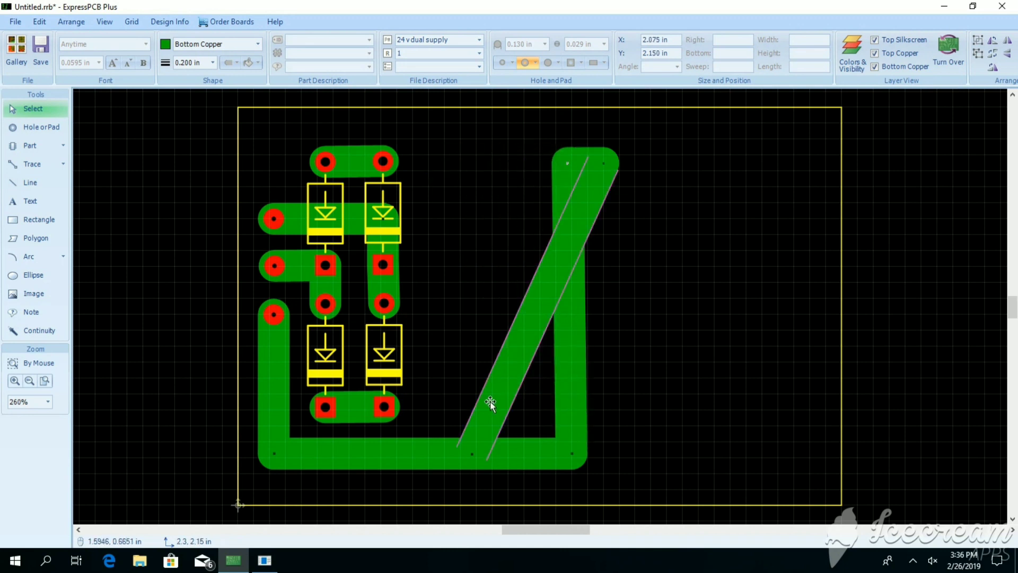
# - Move the outer vertical segment's lower end right until a gap separates it from the inner segment, with its upper end at X 2.350 in
pyautogui.moveTo(472, 455); pyautogui.dragTo(601, 453)
pyautogui.click(596, 453)
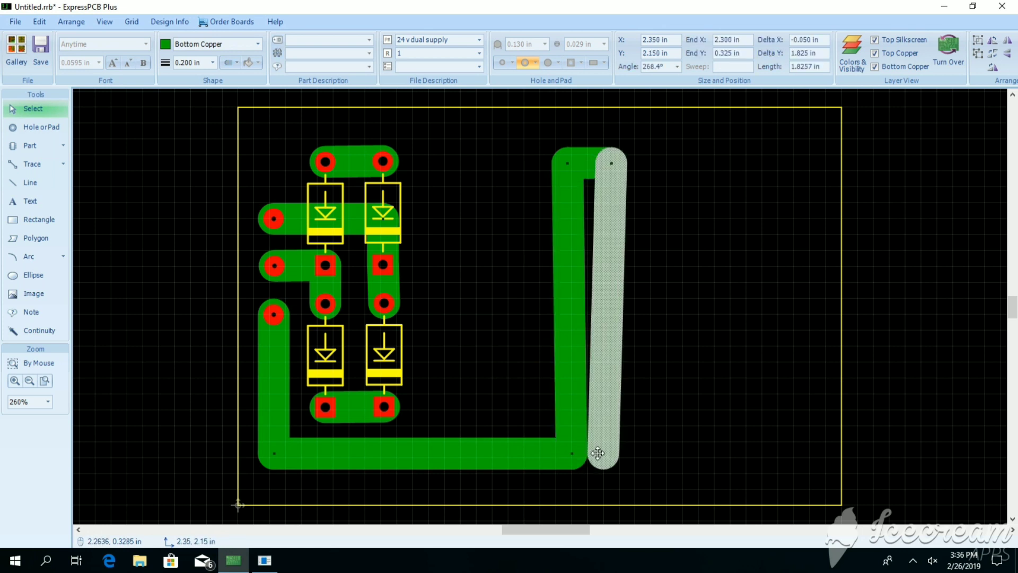
pyautogui.click(661, 447)
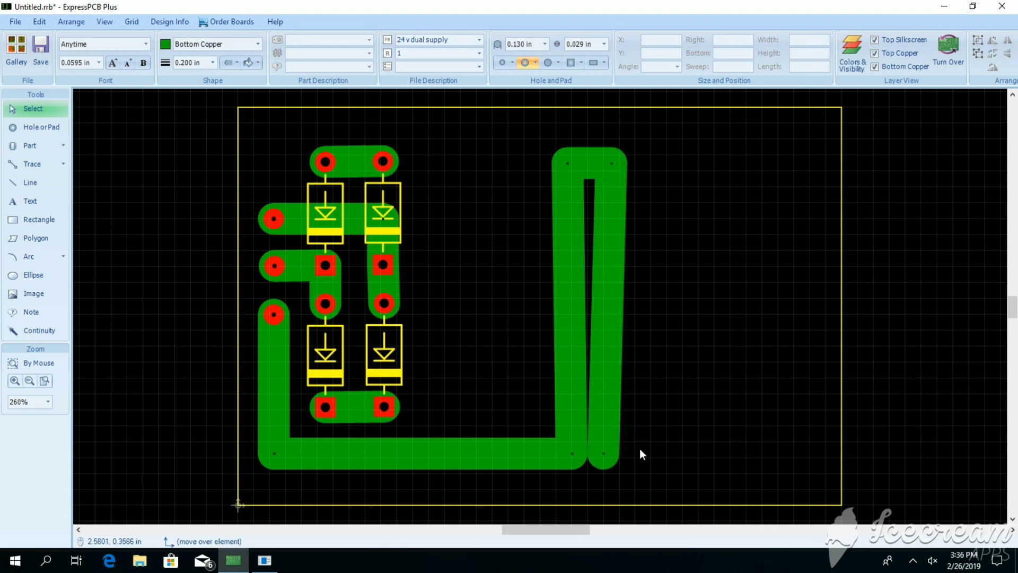
pyautogui.moveTo(602, 456); pyautogui.dragTo(614, 457)
pyautogui.click(673, 421)
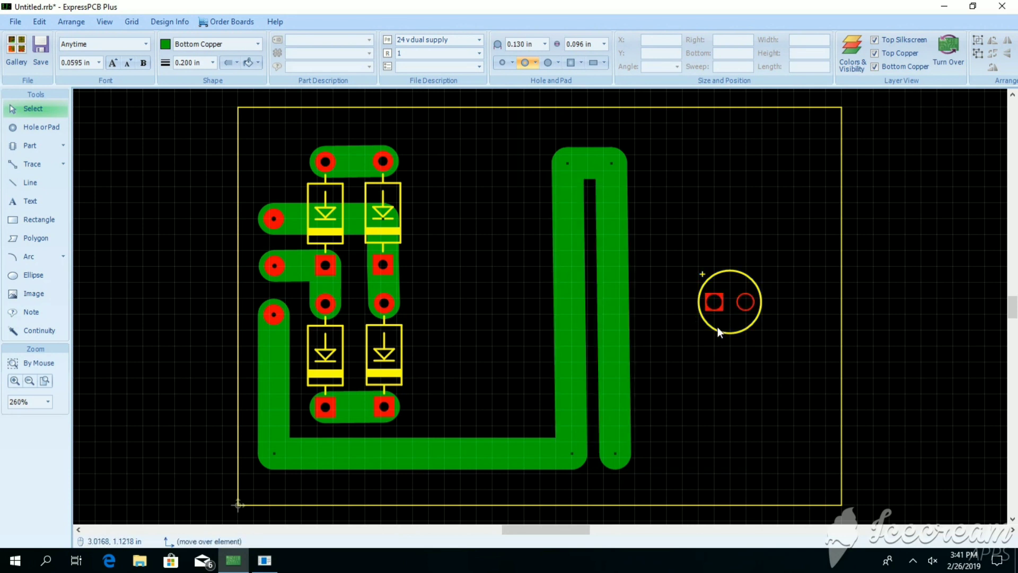
# - Move the radial capacitor beside the upper diodes and enlarge its circular outline to 12.794 by 11.905 mm
pyautogui.moveTo(718, 323); pyautogui.dragTo(454, 267)
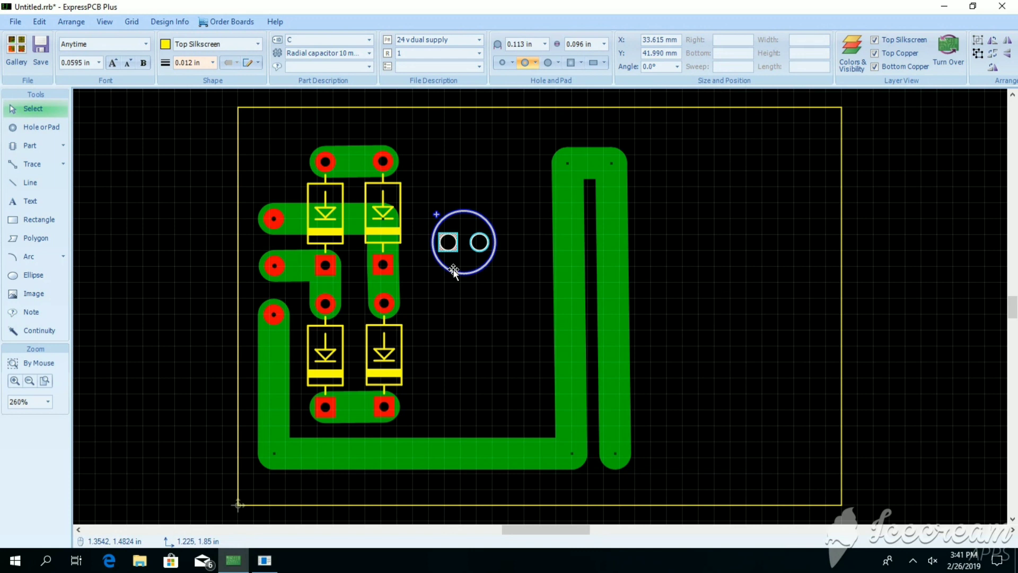
pyautogui.click(491, 239)
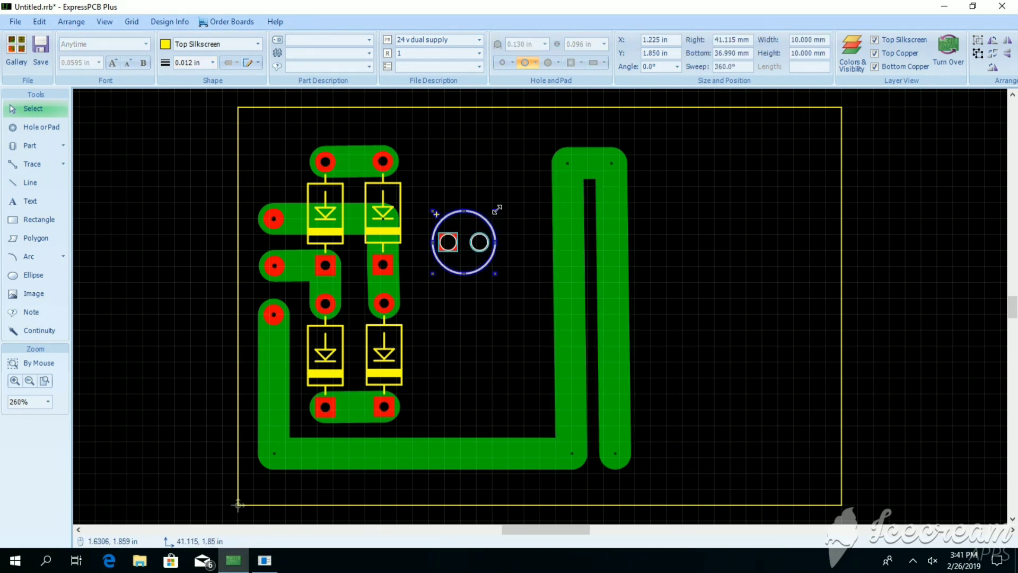
pyautogui.moveTo(495, 211); pyautogui.dragTo(513, 198)
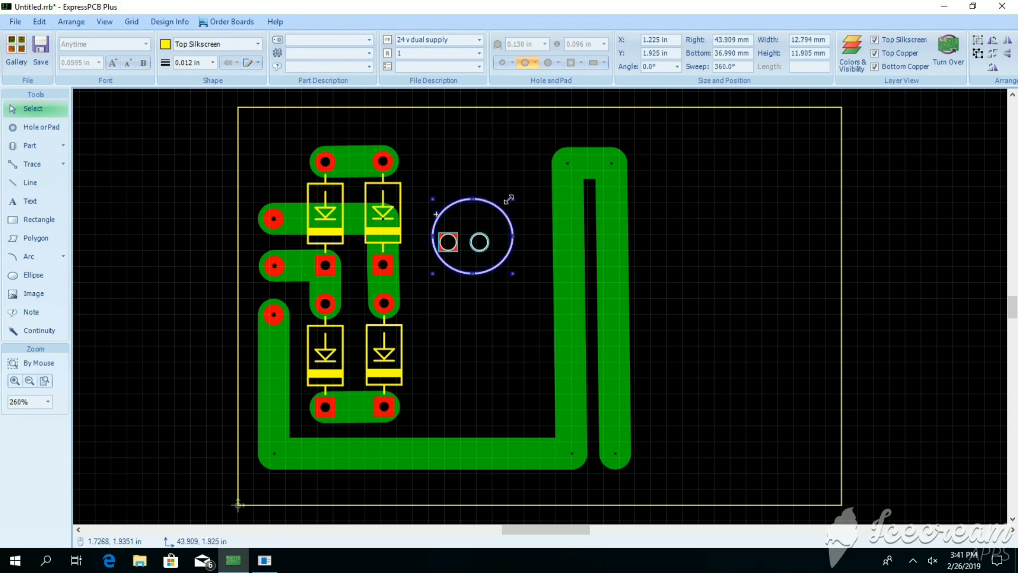
# - Move the capacitor's square pad to X 32.465 mm, Y 39.370 mm with the whole part, and enlarge the outline to 15.454 by 14.953 mm
pyautogui.click(480, 244)
pyautogui.moveTo(479, 244)
pyautogui.mouseDown()
pyautogui.moveTo(487, 242)
pyautogui.moveTo(473, 262)
pyautogui.mouseUp()
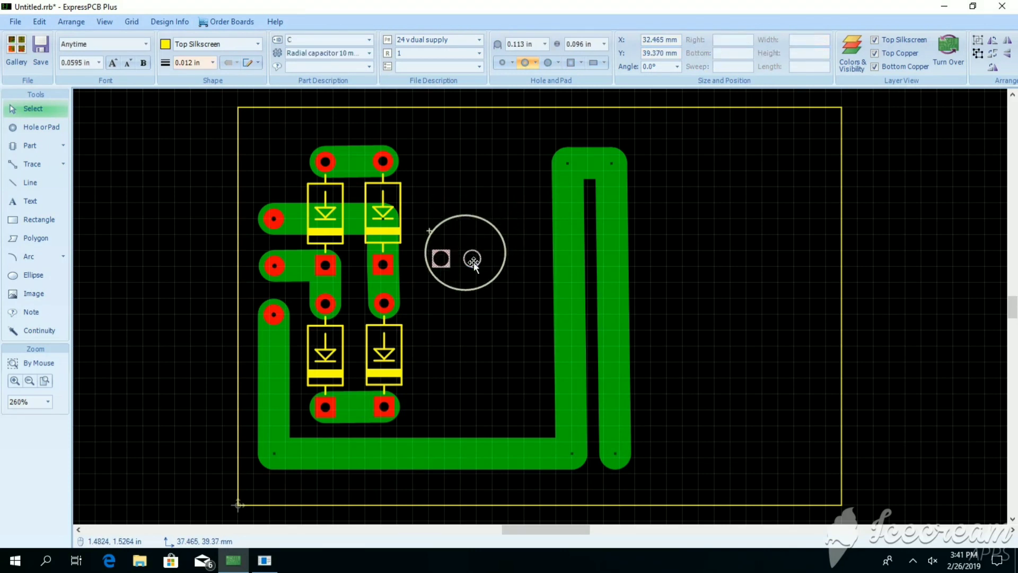
pyautogui.click(443, 262)
pyautogui.click(448, 286)
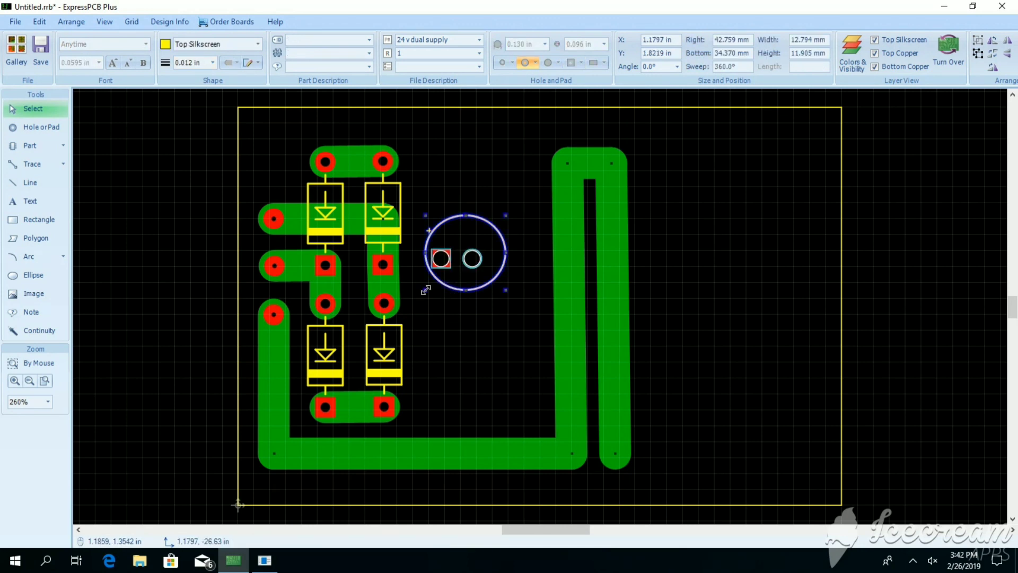
pyautogui.moveTo(425, 290); pyautogui.dragTo(407, 308)
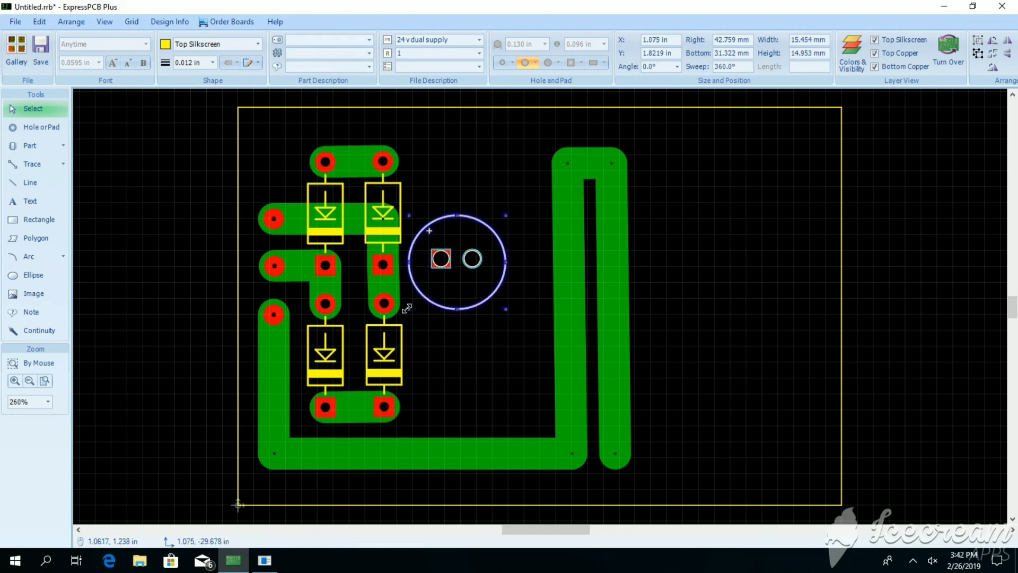
# - Raise the whole capacitor to Y 43.815 mm, and shift only its square pad to X 32.385 mm, Y 42.545 mm
pyautogui.click(475, 281)
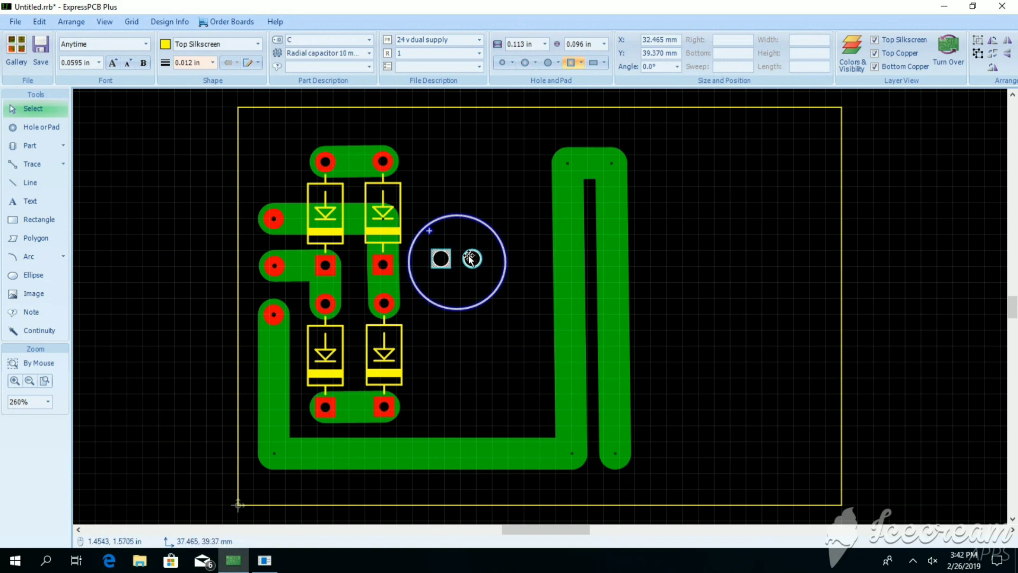
pyautogui.moveTo(471, 259); pyautogui.dragTo(475, 230)
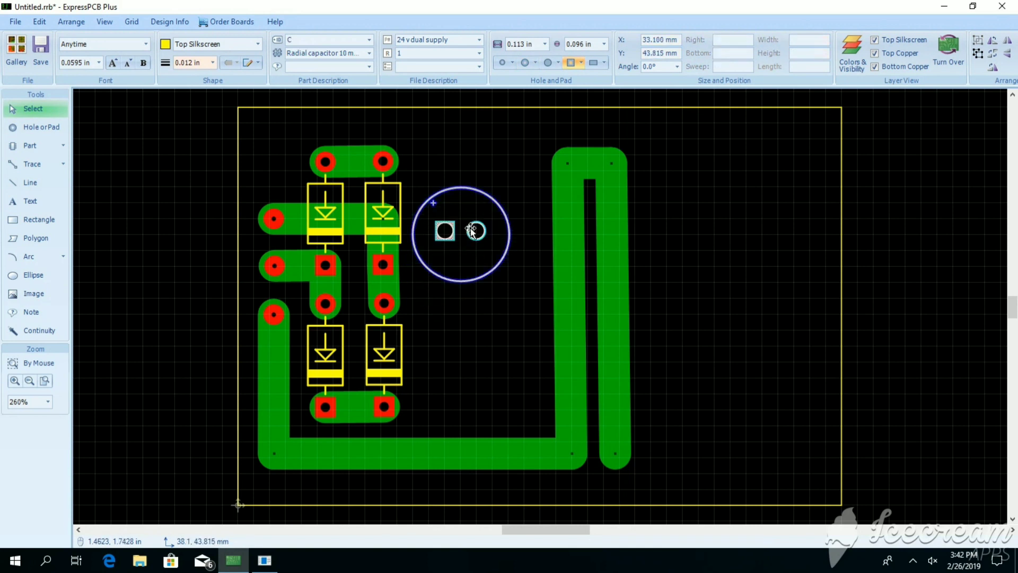
pyautogui.click(448, 234)
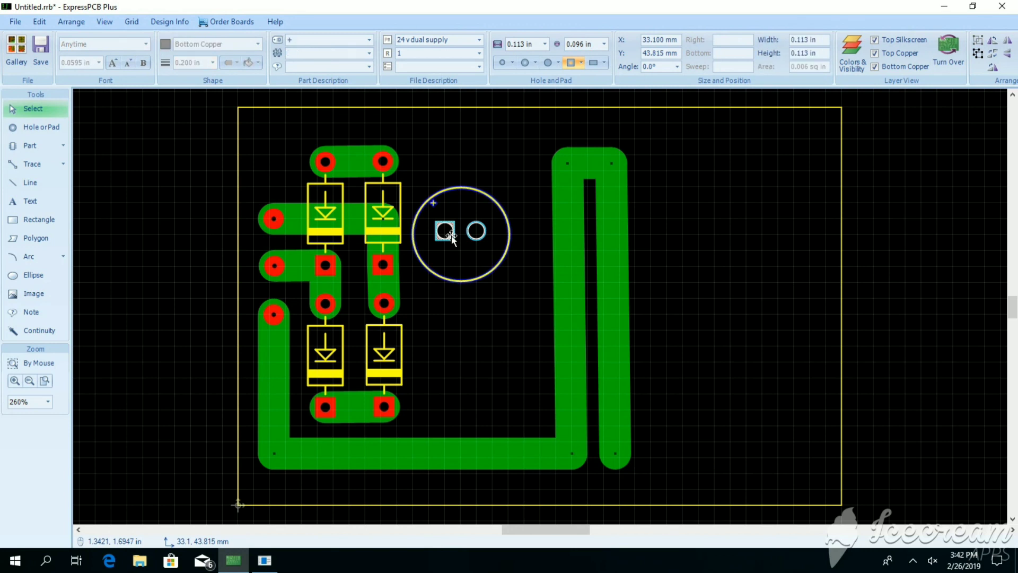
pyautogui.moveTo(452, 239); pyautogui.dragTo(446, 241)
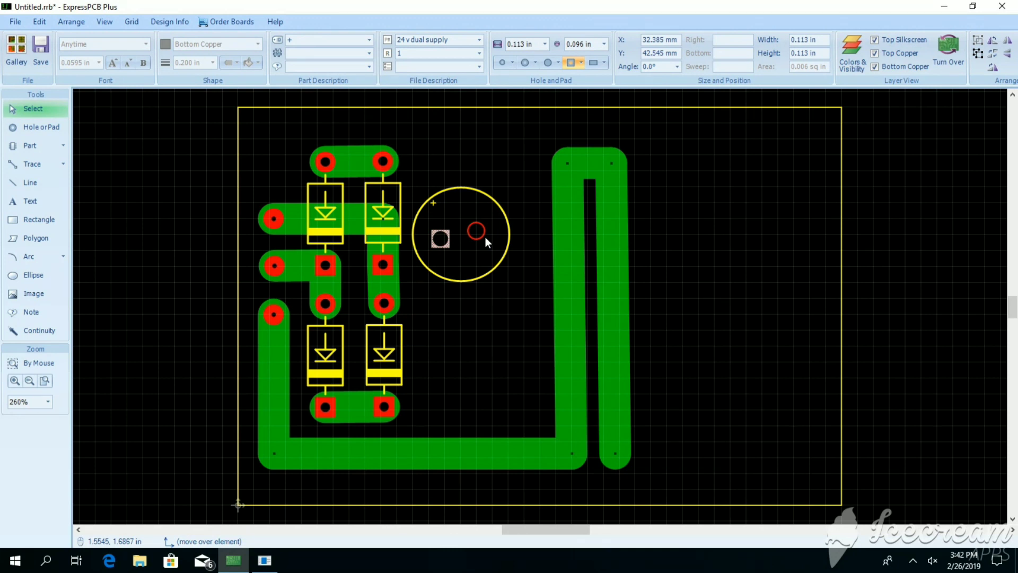
# - Raise the square pad slightly above the round one, and lower the whole capacitor until the square pad sits at X 32.385 mm, Y 42.545 mm
pyautogui.moveTo(450, 236); pyautogui.dragTo(477, 225)
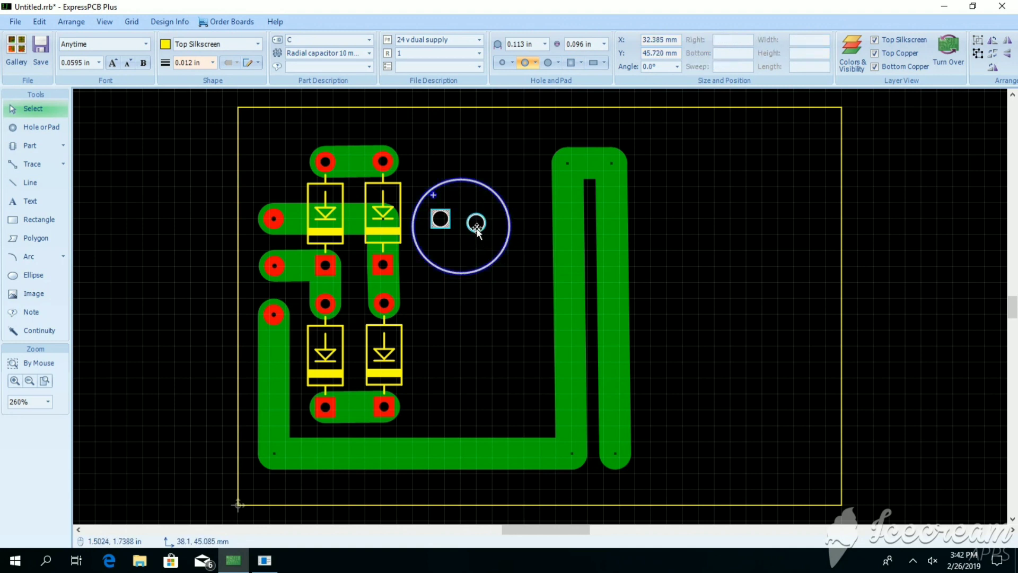
pyautogui.click(476, 232)
pyautogui.moveTo(476, 229); pyautogui.dragTo(473, 239)
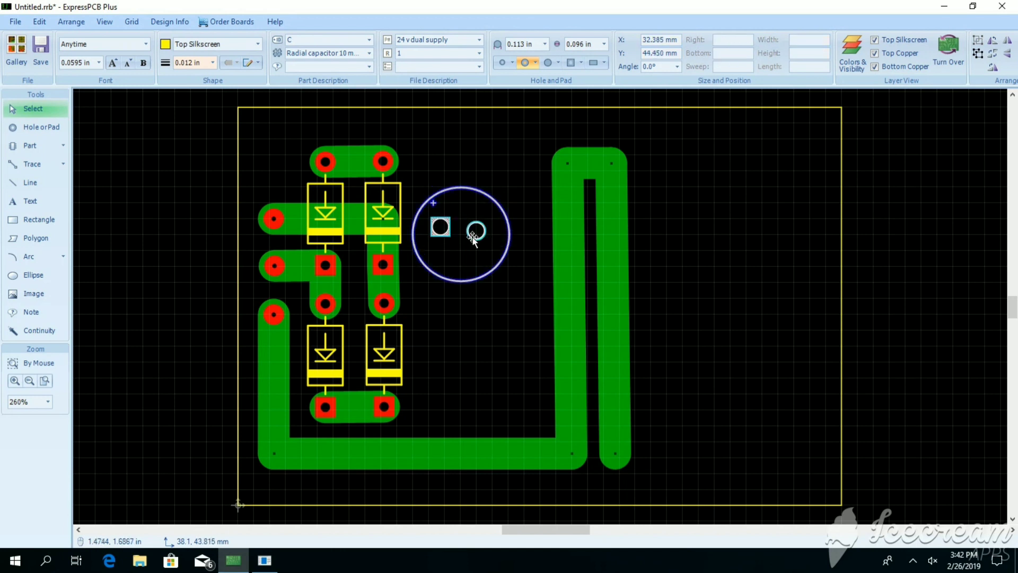
pyautogui.click(475, 240)
pyautogui.scroll(3, 475, 240)
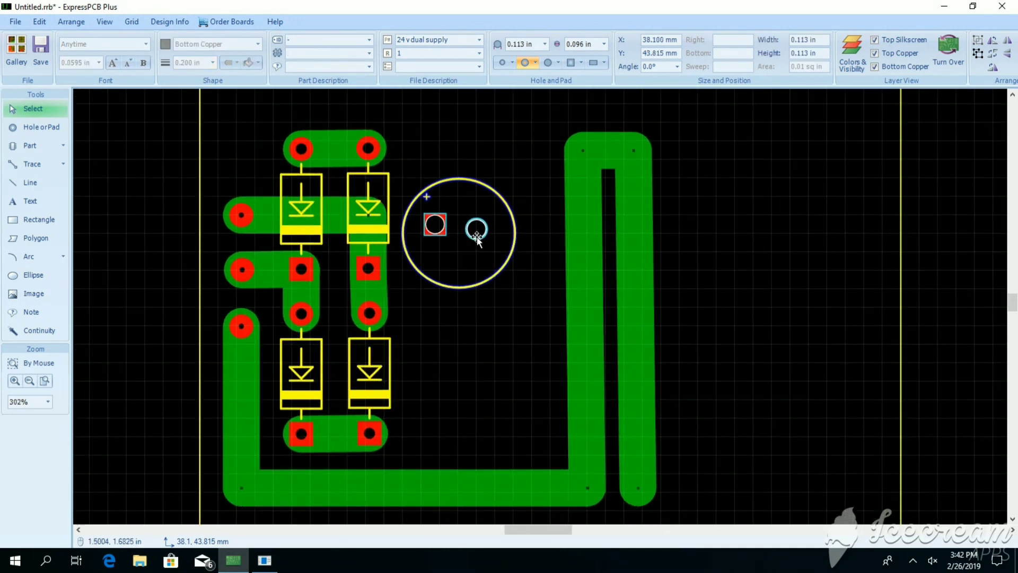
pyautogui.click(475, 239)
pyautogui.moveTo(475, 238); pyautogui.dragTo(443, 246)
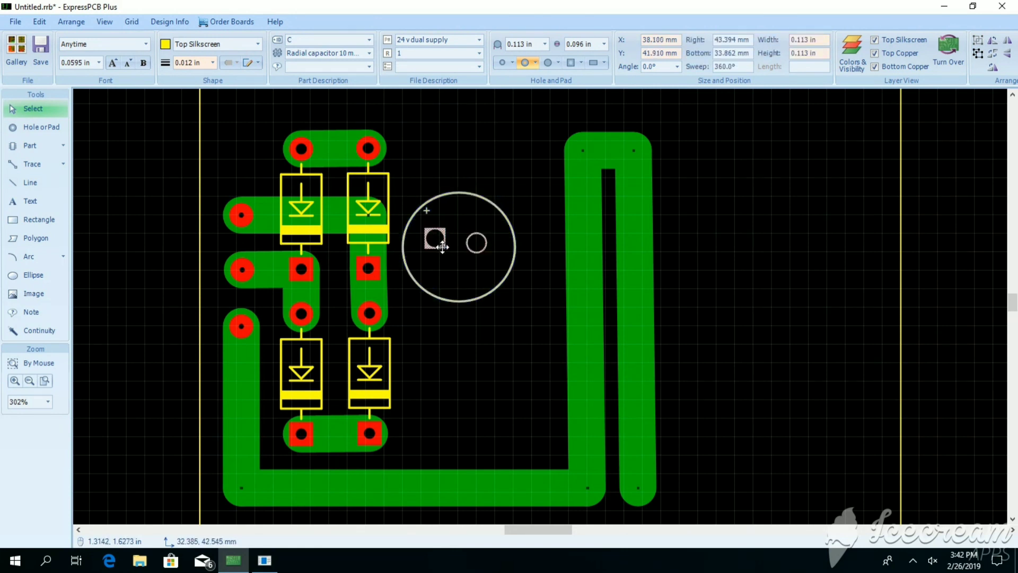
# - Move only the capacitor's square pad down to X 32.385 mm, Y 39.370 mm, leaving its hole diameter as it is
pyautogui.doubleClick(441, 243)
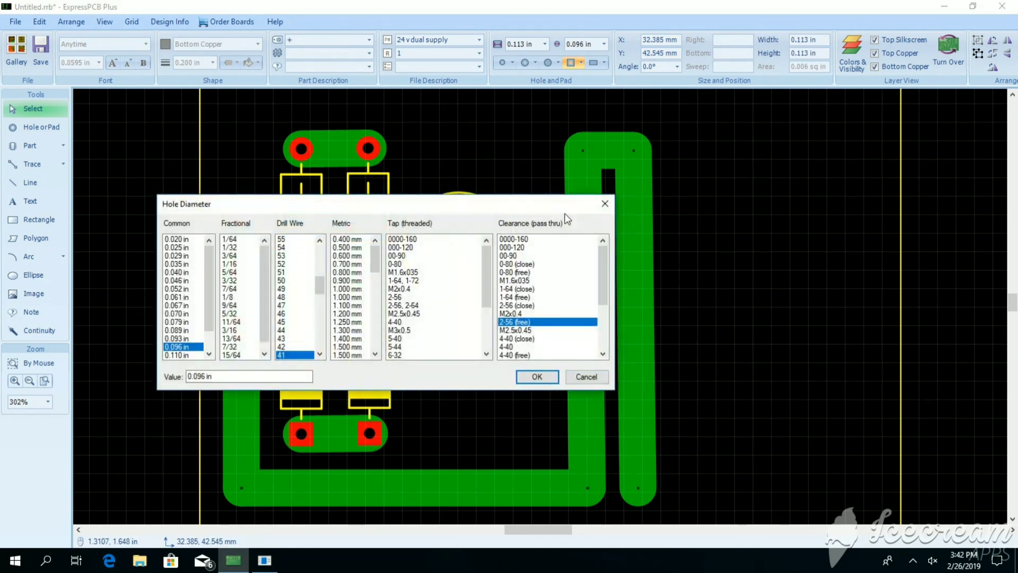
pyautogui.click(602, 207)
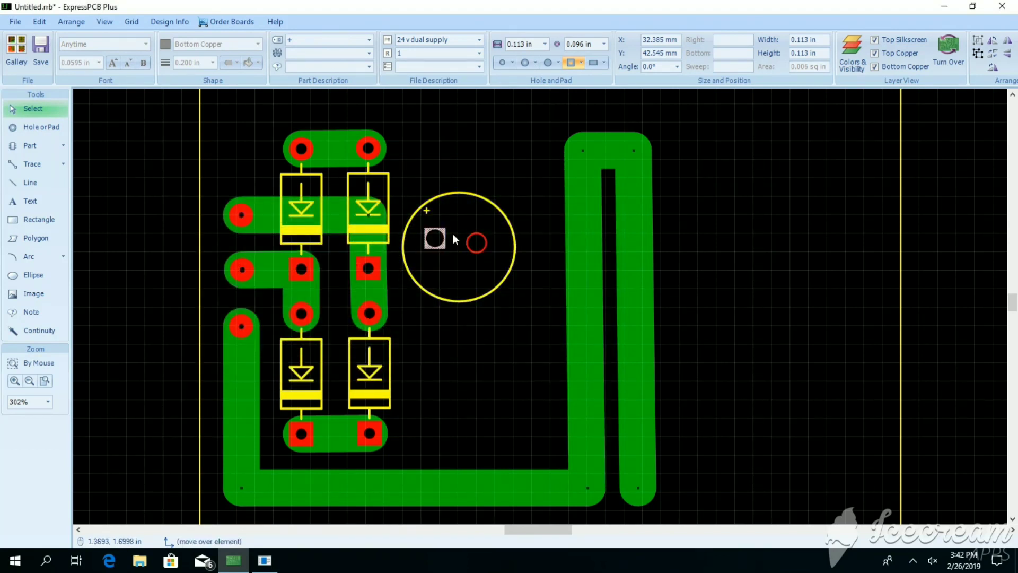
pyautogui.click(444, 232)
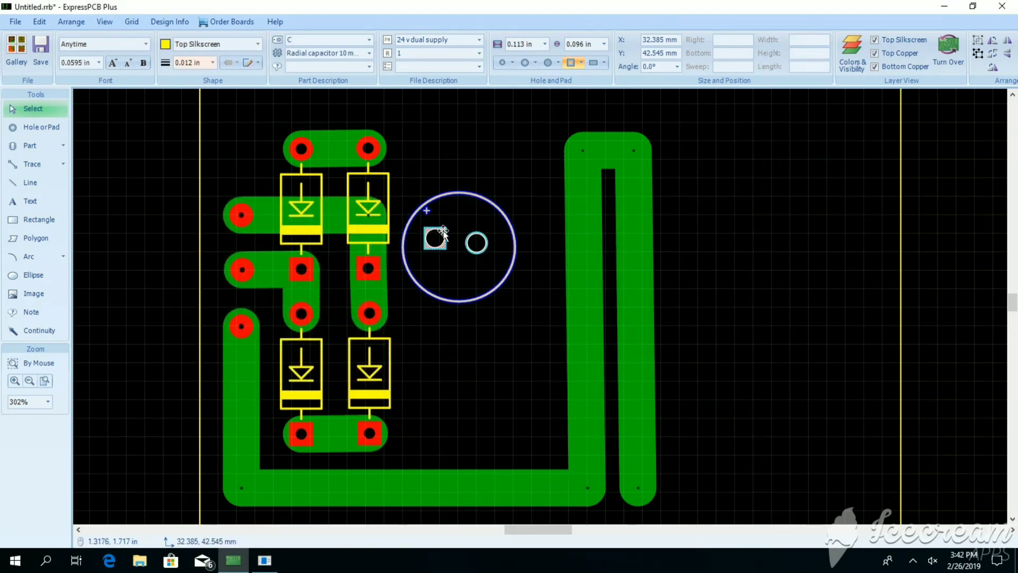
pyautogui.click(443, 233)
pyautogui.moveTo(443, 232); pyautogui.dragTo(443, 252)
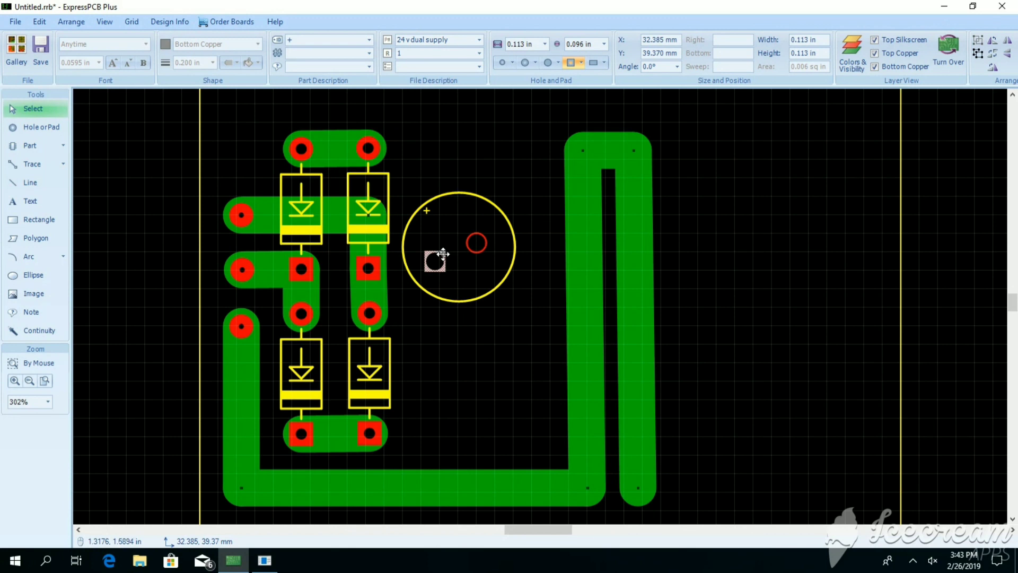
# - Raise the whole capacitor until its square pad is at Y 40.005 mm, and move only the round pad to X 38.735 mm, Y 43.180 mm
pyautogui.doubleClick(485, 243)
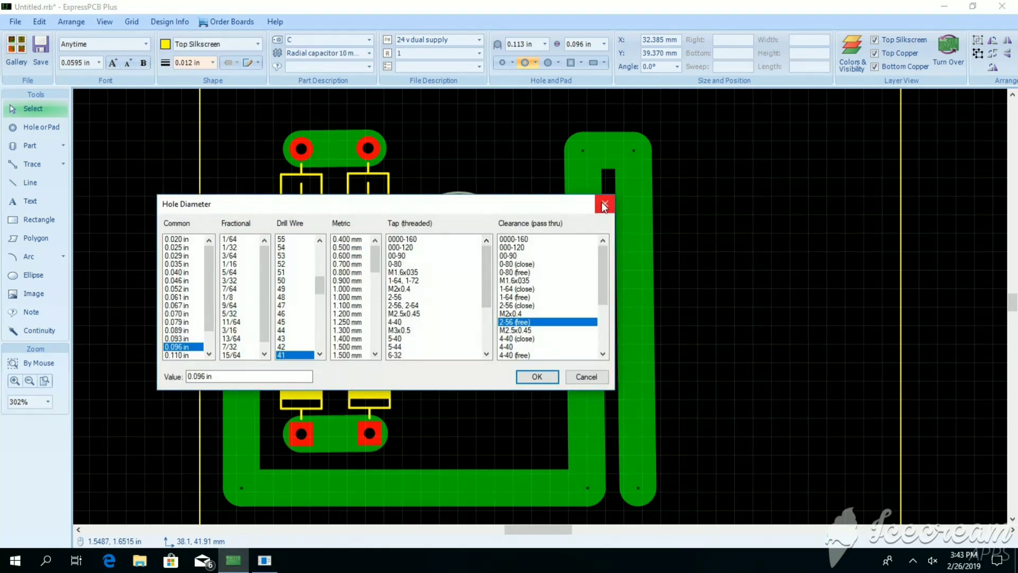
pyautogui.click(604, 203)
pyautogui.moveTo(484, 245); pyautogui.dragTo(485, 240)
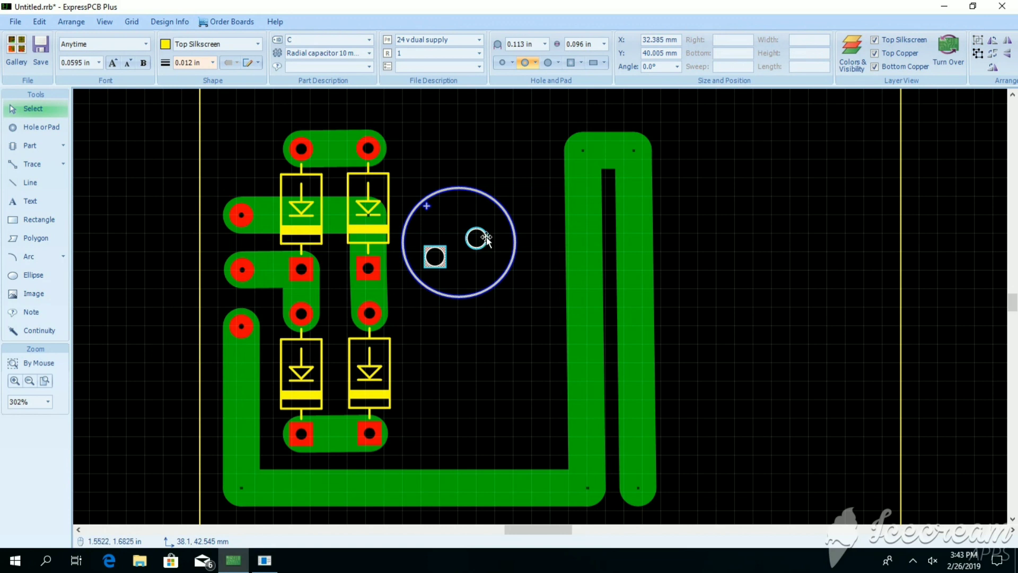
pyautogui.click(485, 240)
pyautogui.moveTo(486, 240); pyautogui.dragTo(489, 234)
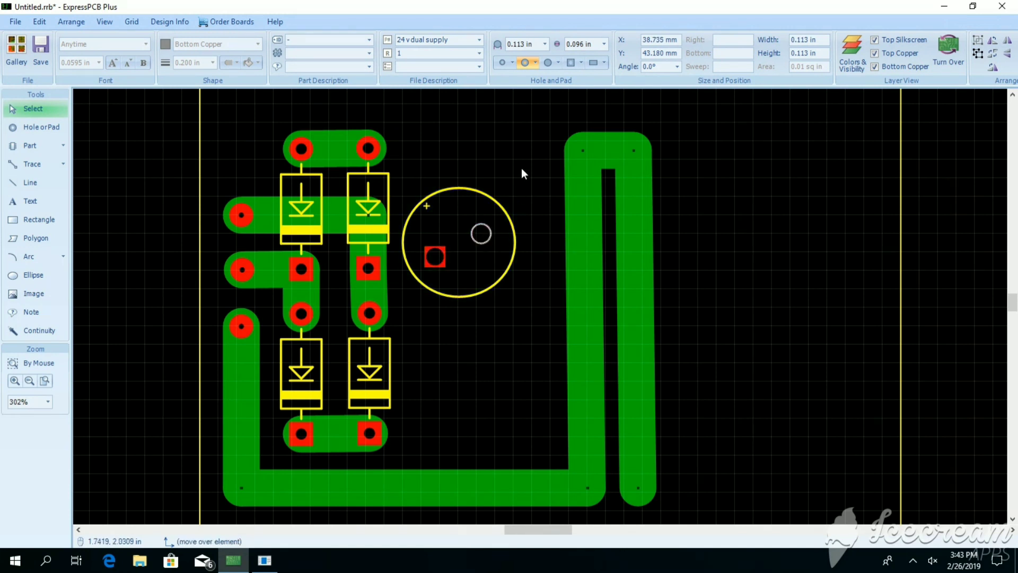
# - Move the whole capacitor up and slightly right, placing its outline at X 1.125 in, Y 2.075 in
pyautogui.moveTo(522, 170); pyautogui.dragTo(427, 269)
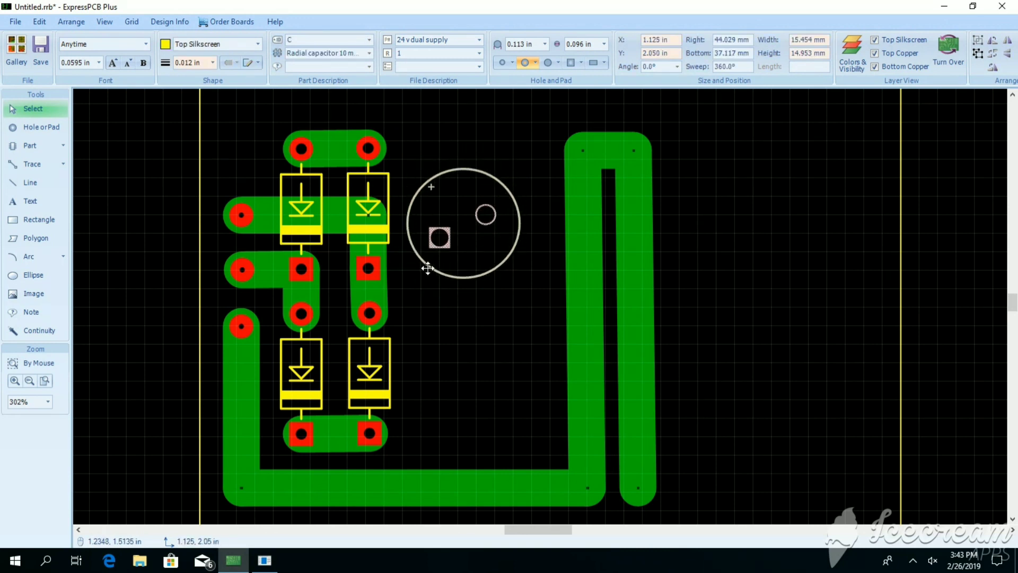
pyautogui.moveTo(427, 268); pyautogui.dragTo(428, 264)
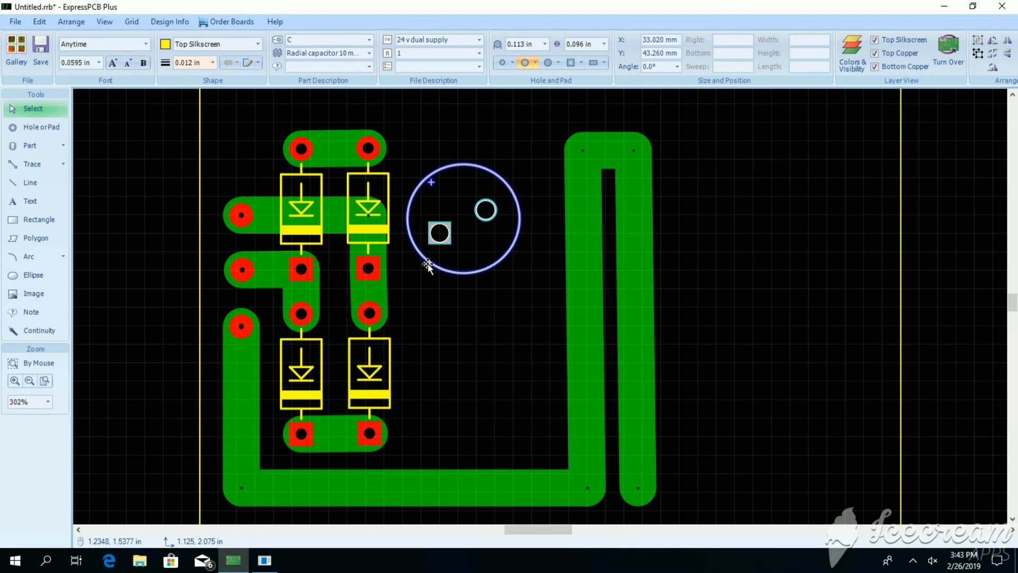
# - Rotate the complete capacitor left, pads and outline together, to an angle of 270°
pyautogui.click(518, 233)
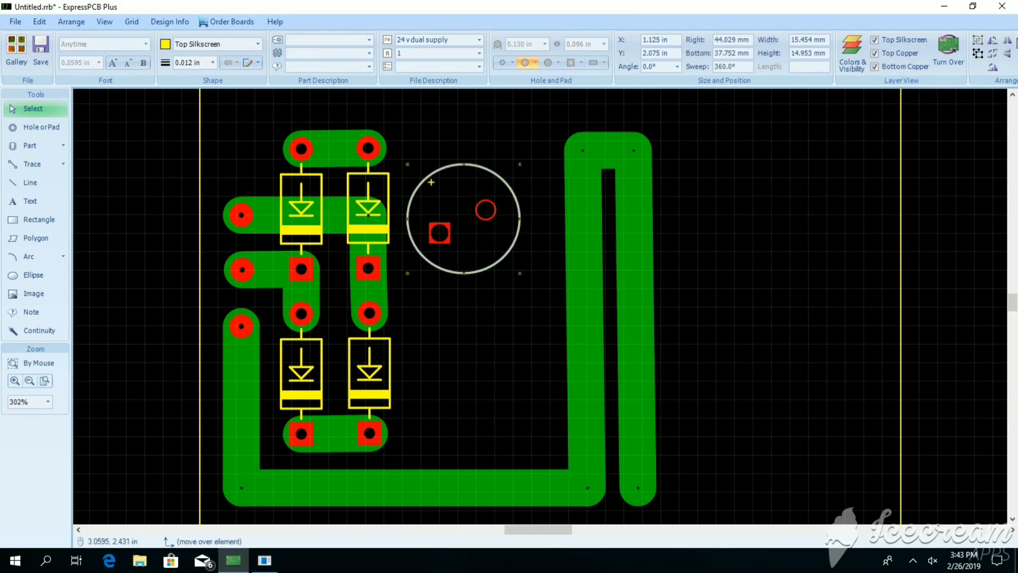
pyautogui.click(993, 44)
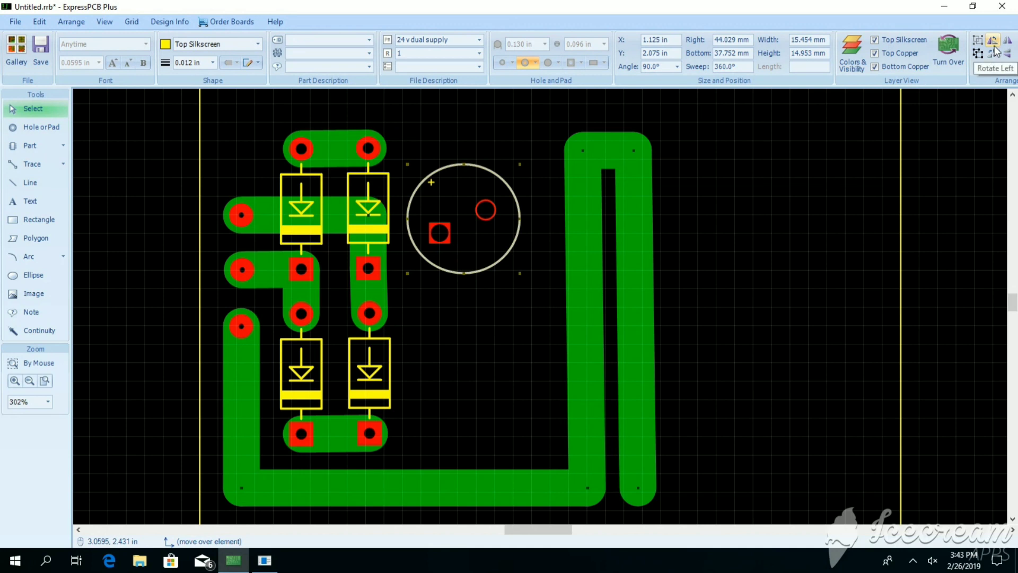
pyautogui.click(995, 48)
pyautogui.click(447, 239)
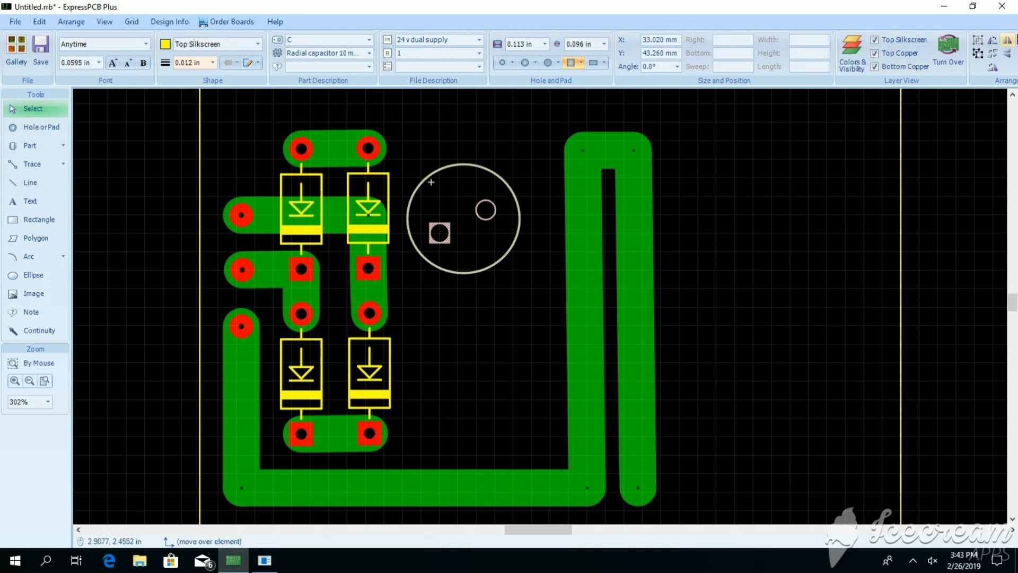
pyautogui.click(996, 42)
pyautogui.click(995, 41)
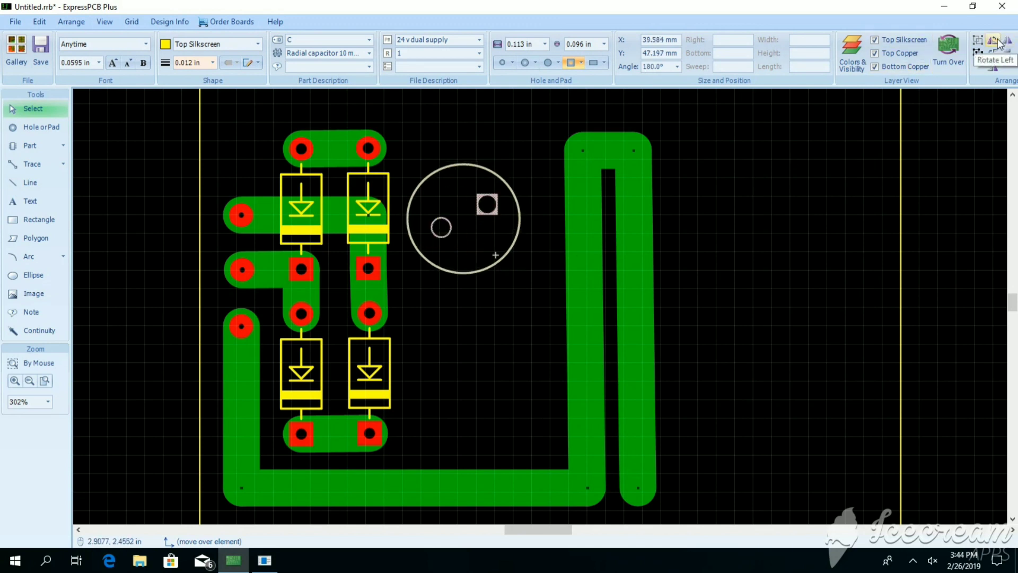
pyautogui.click(995, 42)
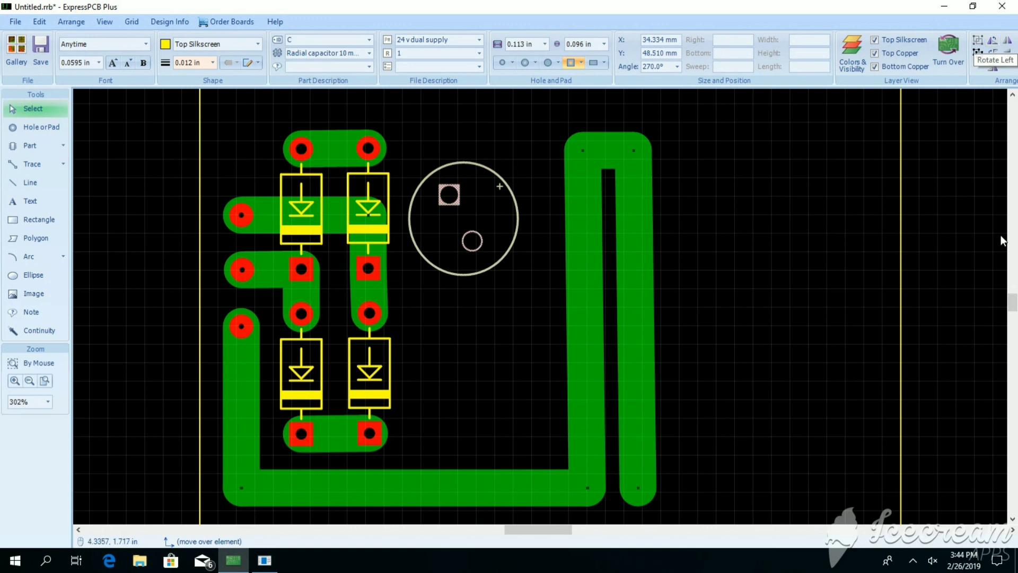
pyautogui.click(874, 256)
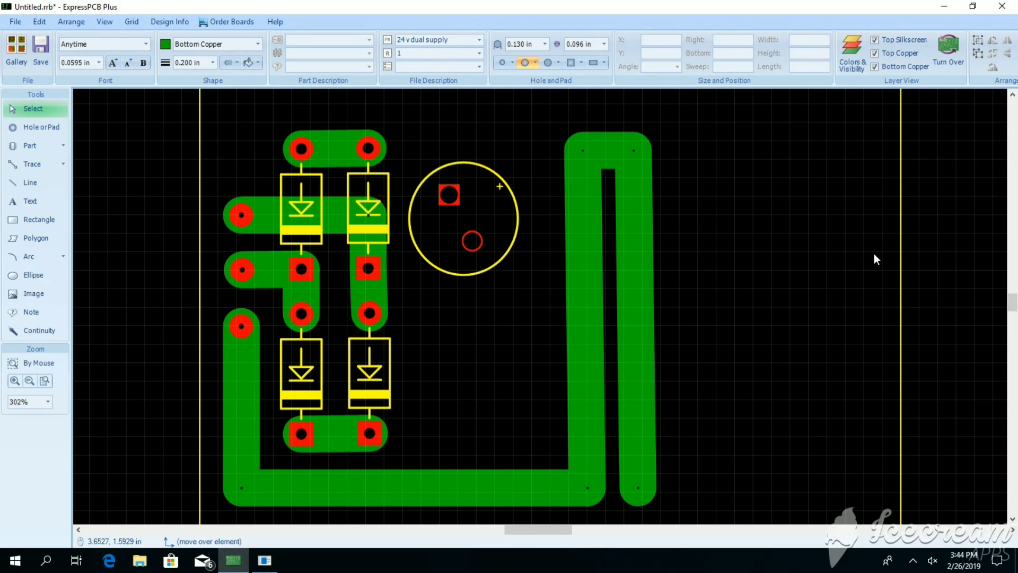
# - Move the capacitor up to X 1.150 in, Y 2.225 in, and paste a copy of its outline below at X 1.175 in, Y 1.225 in
pyautogui.click(474, 273)
pyautogui.moveTo(475, 274); pyautogui.dragTo(472, 248)
pyautogui.rightClick(472, 248)
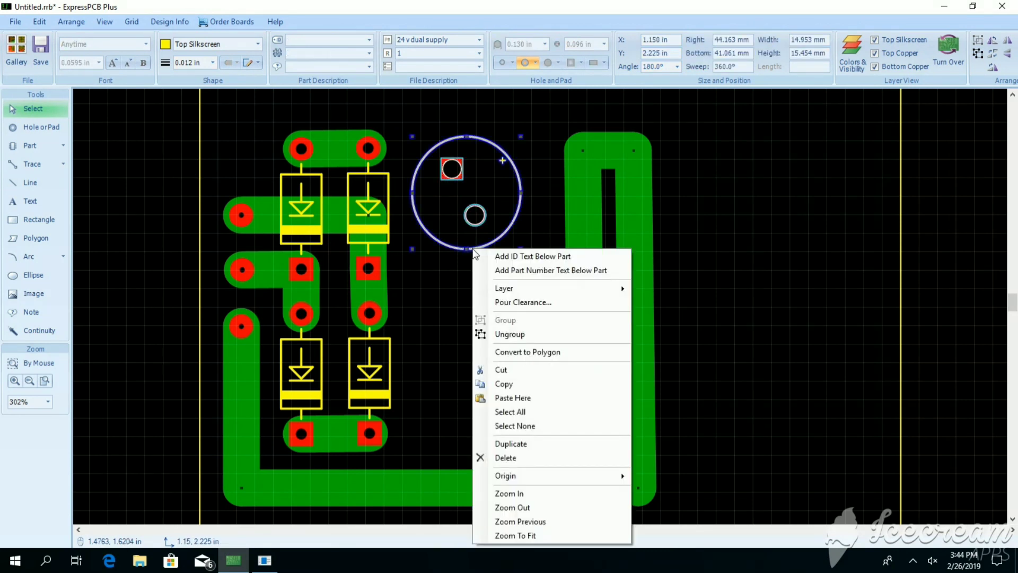
pyautogui.click(509, 382)
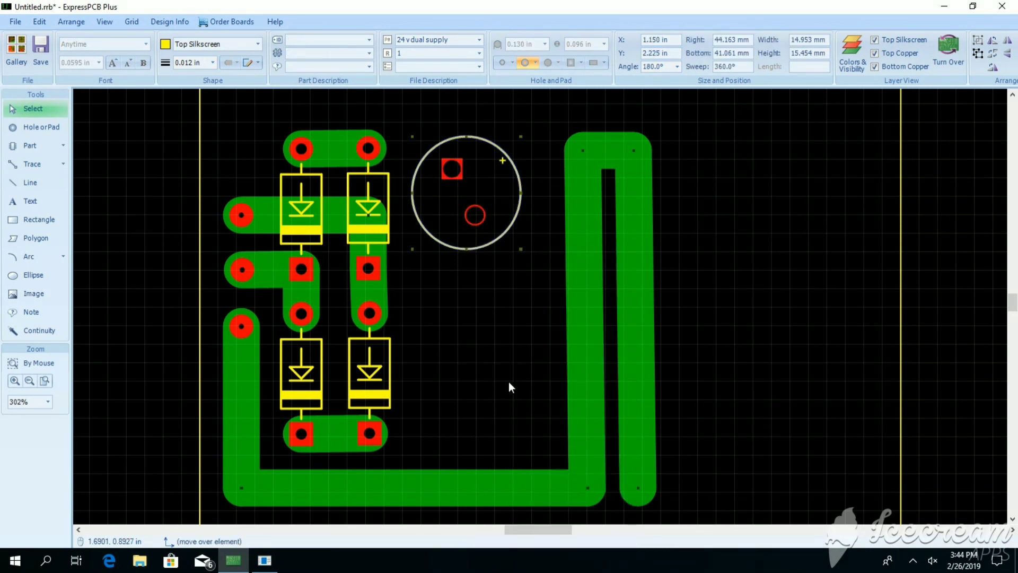
pyautogui.rightClick(432, 335)
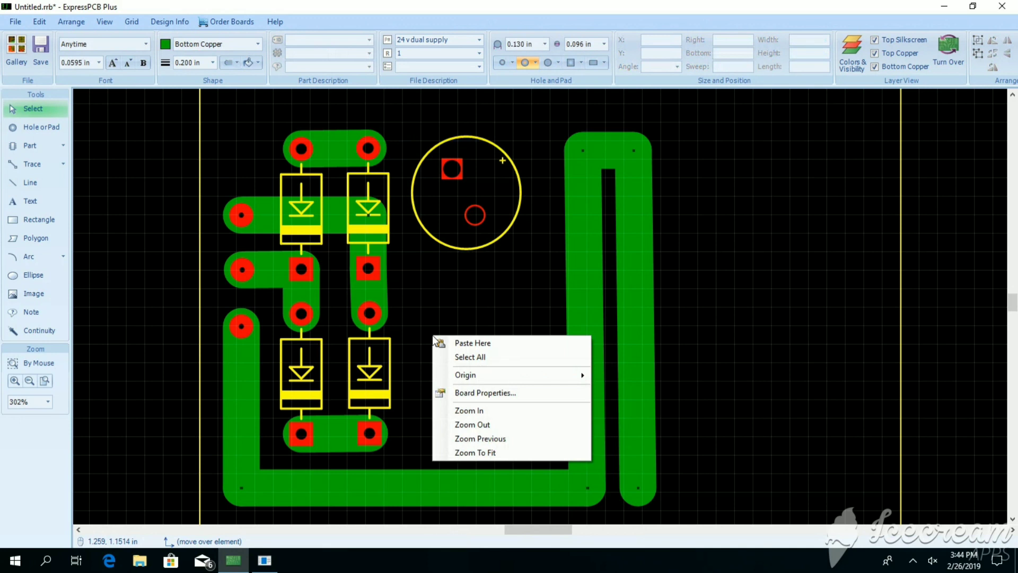
pyautogui.click(470, 340)
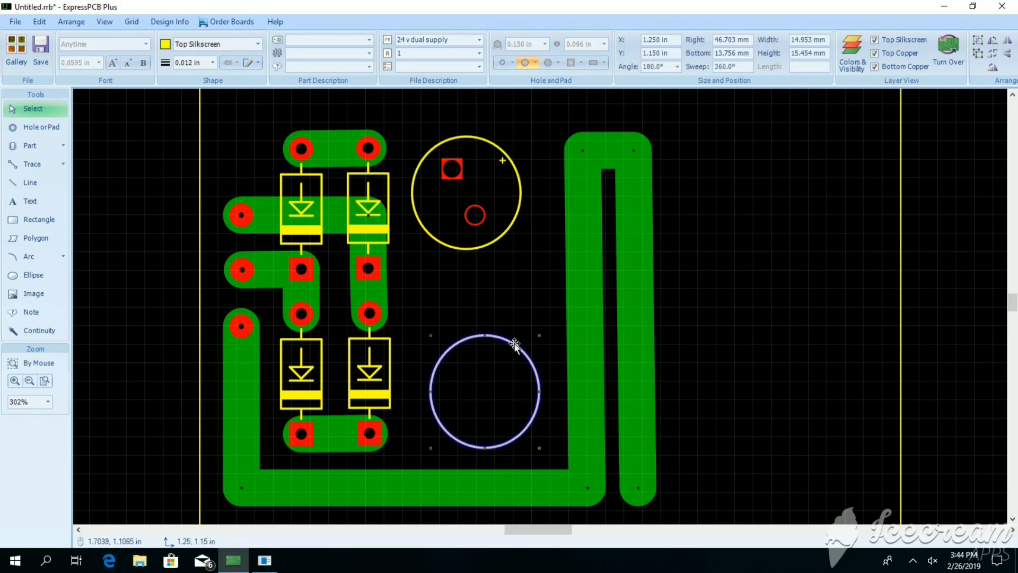
pyautogui.moveTo(519, 347); pyautogui.dragTo(504, 332)
pyautogui.click(516, 281)
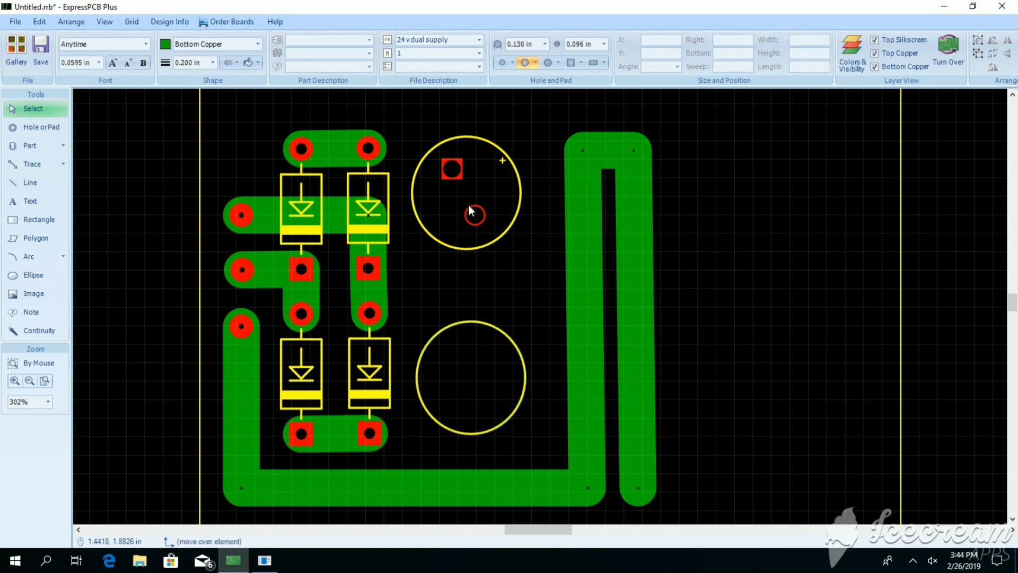
# - Duplicate the complete capacitor with its pads and set the copy aside with its outline at X 1.950 in, Y 1.500 in
pyautogui.click(469, 212)
pyautogui.rightClick(469, 213)
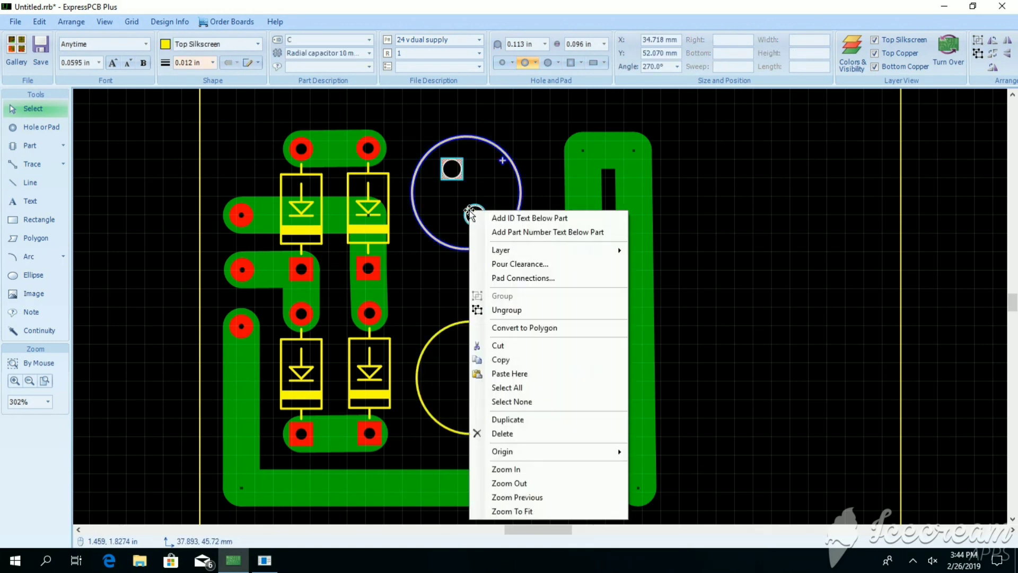
pyautogui.click(505, 358)
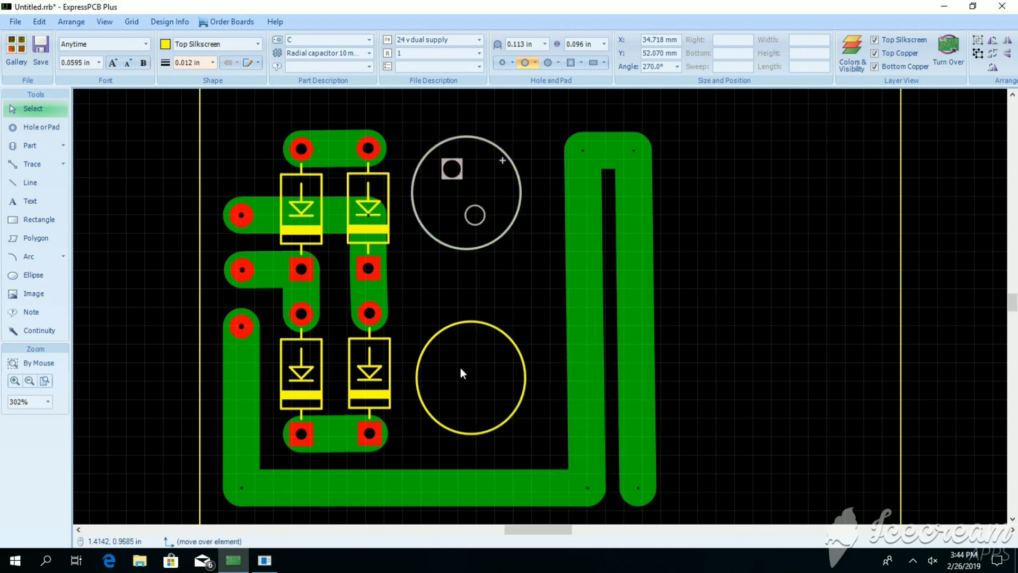
pyautogui.rightClick(460, 357)
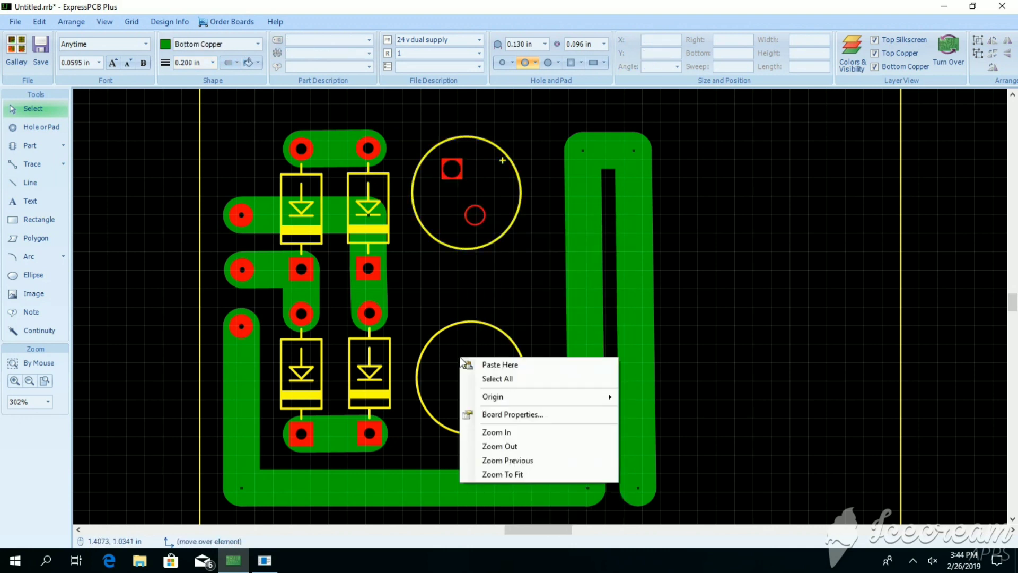
pyautogui.click(490, 364)
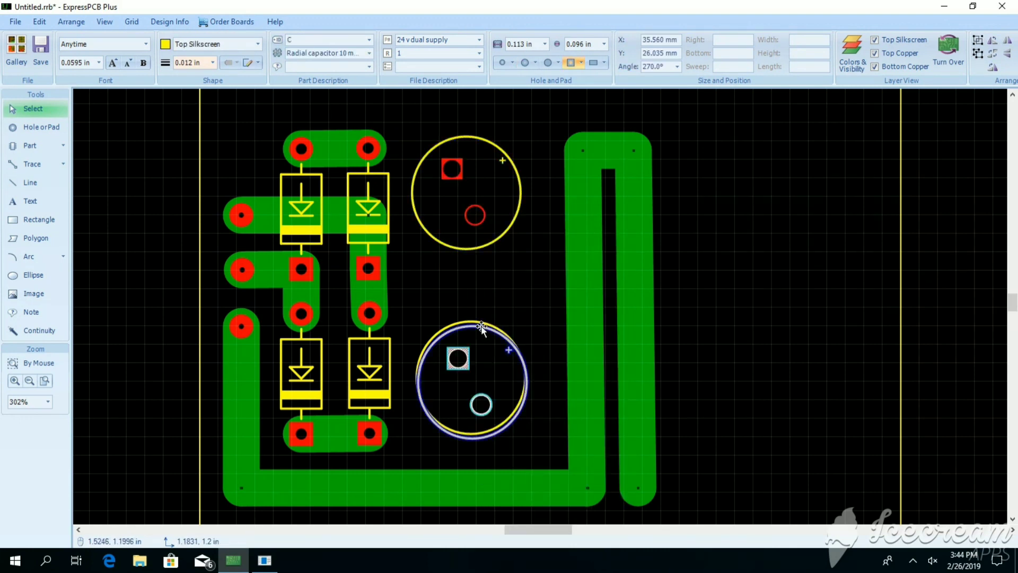
pyautogui.moveTo(481, 326); pyautogui.dragTo(624, 270)
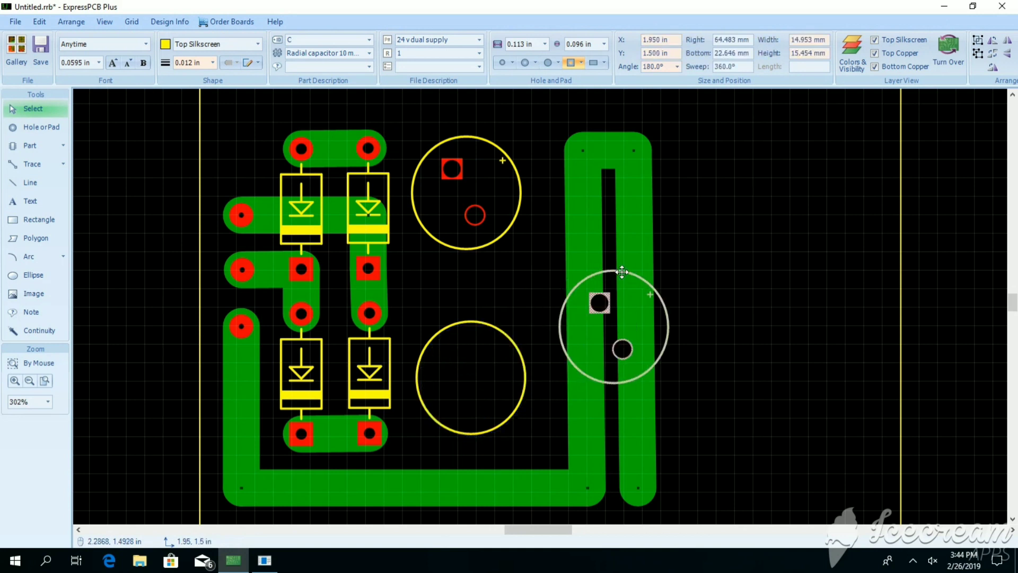
# - Delete the empty circular outline and put the copied capacitor in its place, square pad at X 34.925 mm, Y 26.670 mm
pyautogui.click(481, 322)
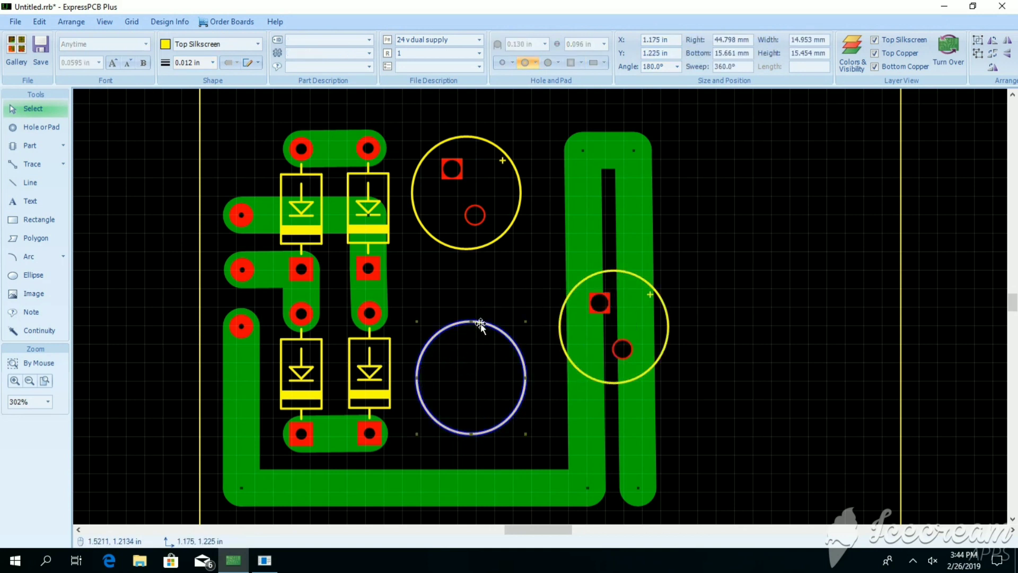
pyautogui.press('Delete')
pyautogui.moveTo(606, 301); pyautogui.dragTo(461, 352)
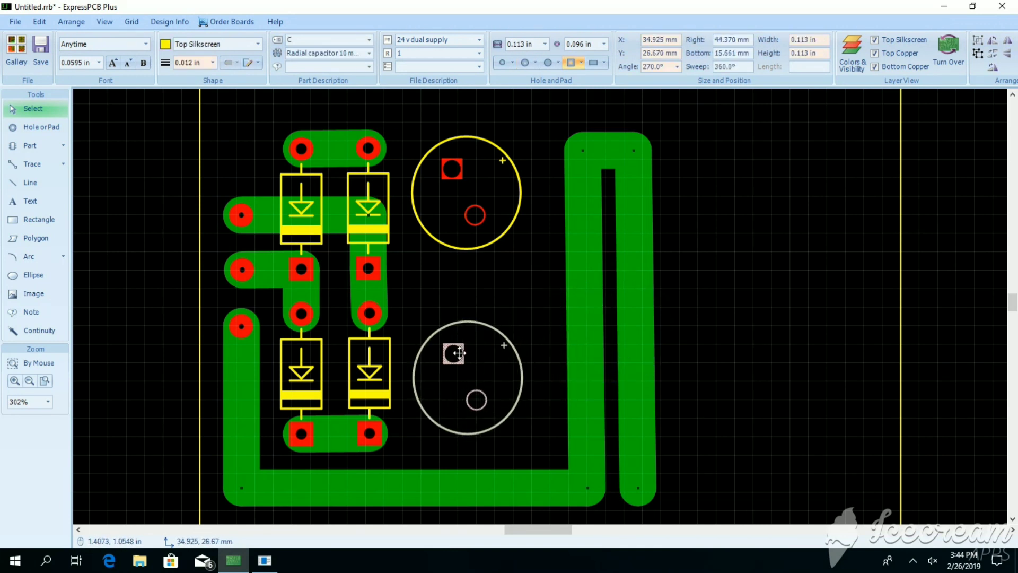
# - Lower the upper capacitor into line with the copy, placing its square pad at X 34.925 mm, Y 48.260 mm
pyautogui.moveTo(477, 216); pyautogui.dragTo(476, 248)
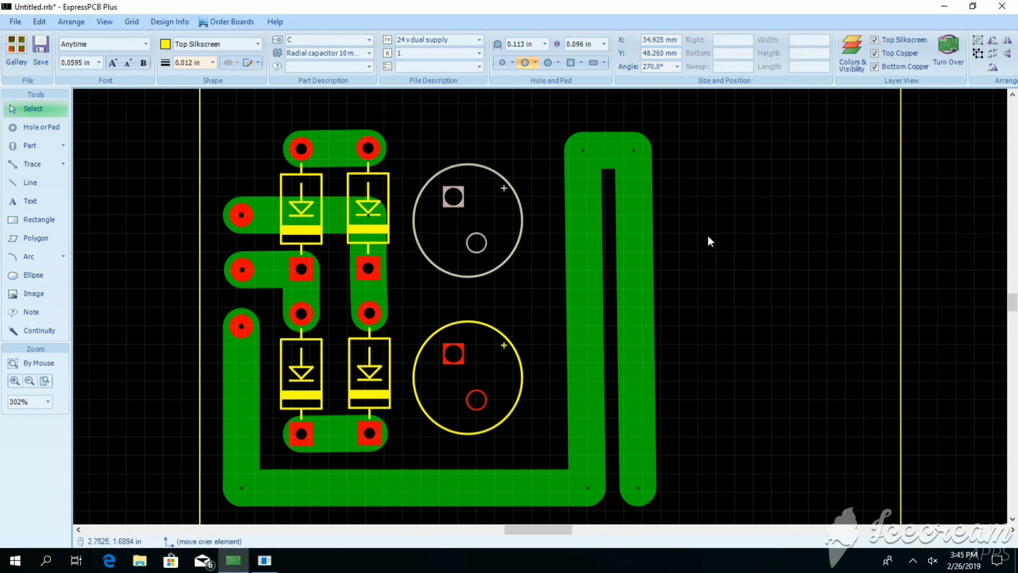
pyautogui.press('t')
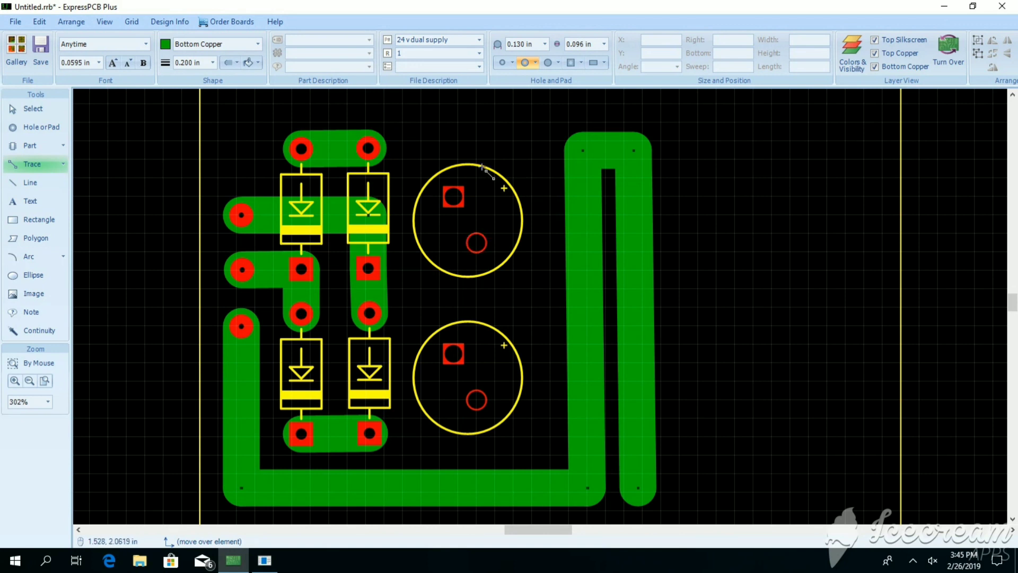
pyautogui.click(43, 110)
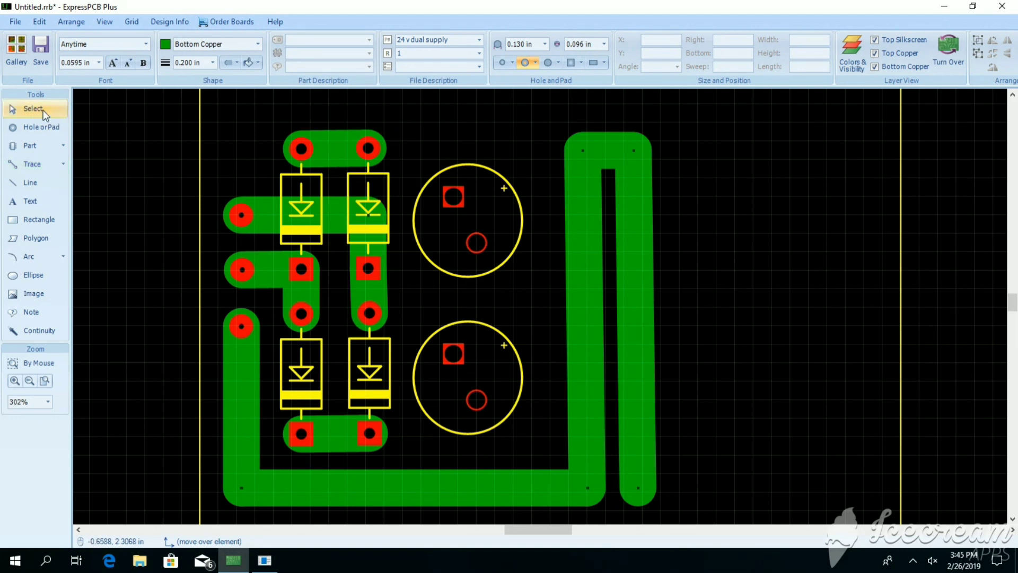
# - Rotate both capacitors by 180° to an angle of 90°, the upper one first
pyautogui.click(465, 165)
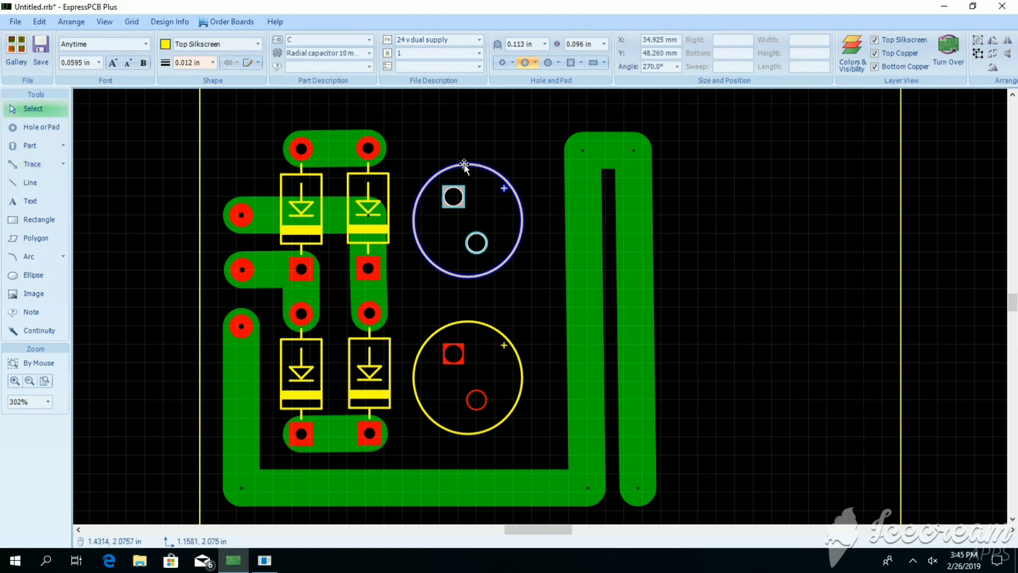
pyautogui.click(992, 43)
pyautogui.click(992, 42)
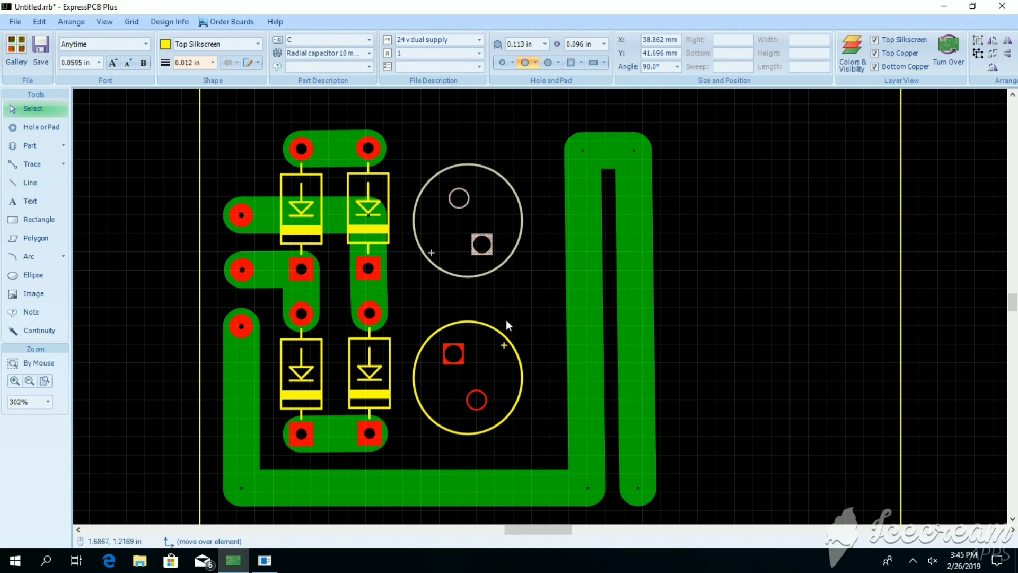
pyautogui.click(484, 324)
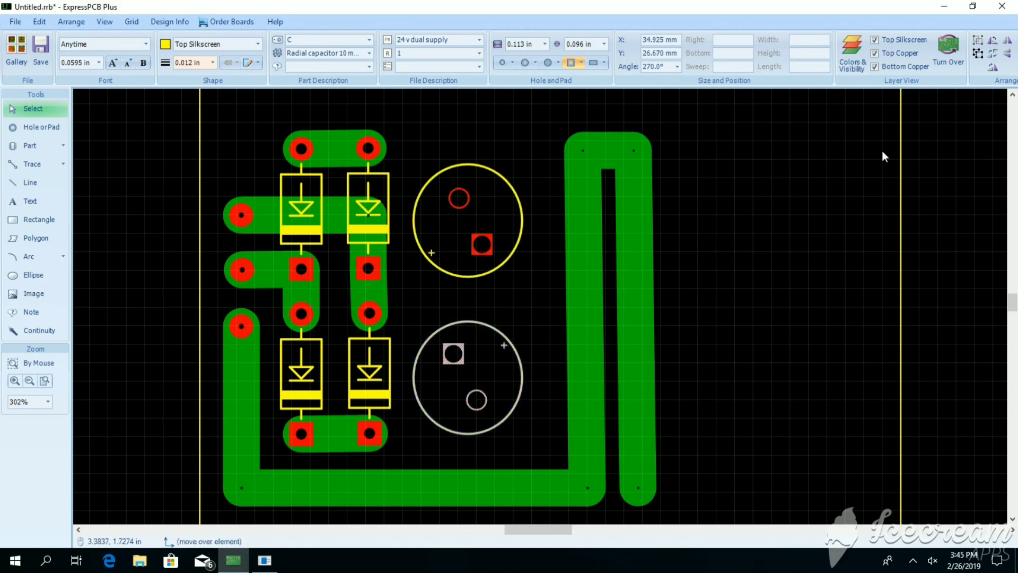
pyautogui.click(993, 43)
pyautogui.click(993, 42)
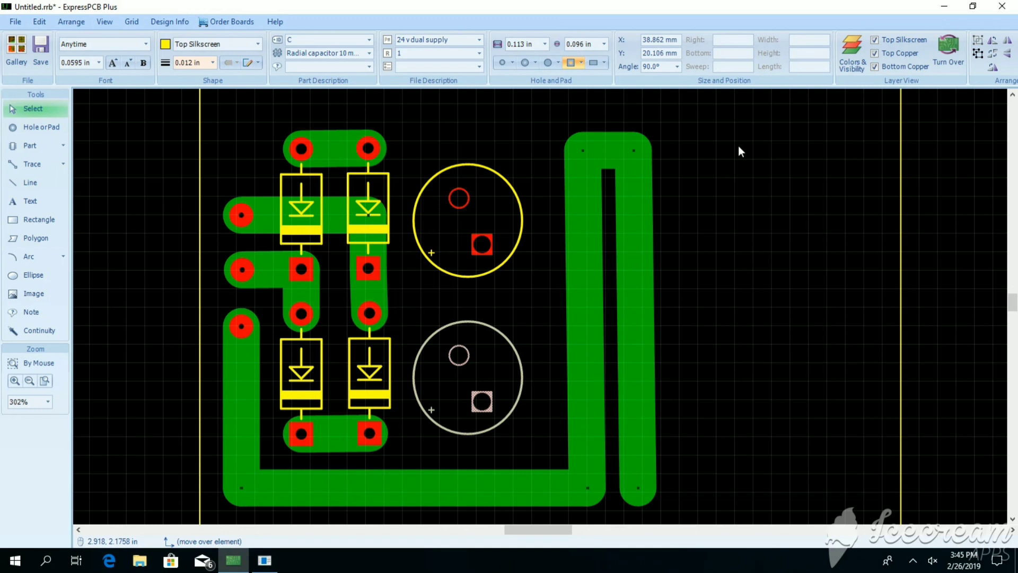
# - Route a 0.200 in bottom copper trace from the upper right diode's round pad through X 1.375 in, Y 2.175 in to the upper capacitor's round pad
pyautogui.press('t')
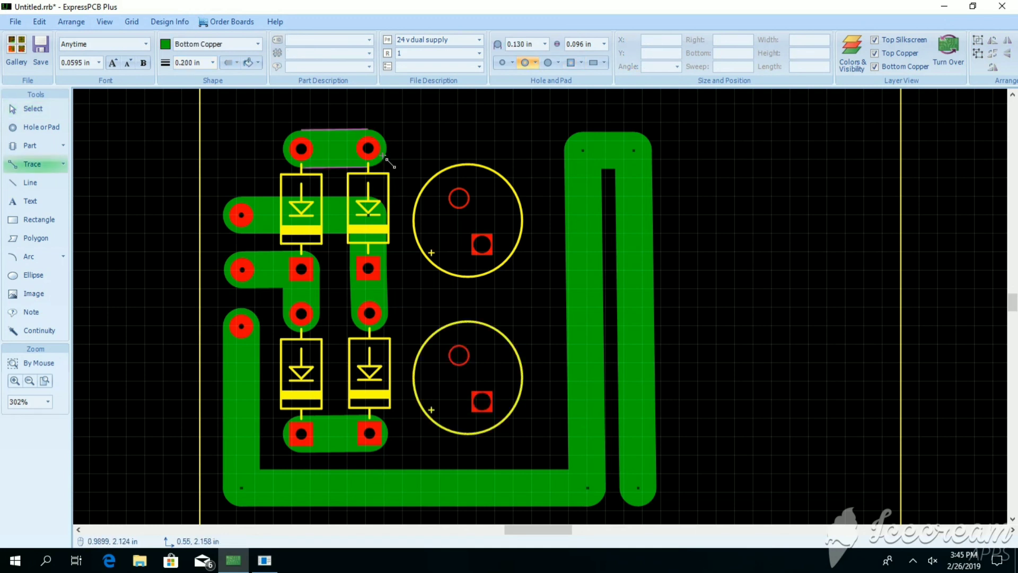
pyautogui.click(369, 148)
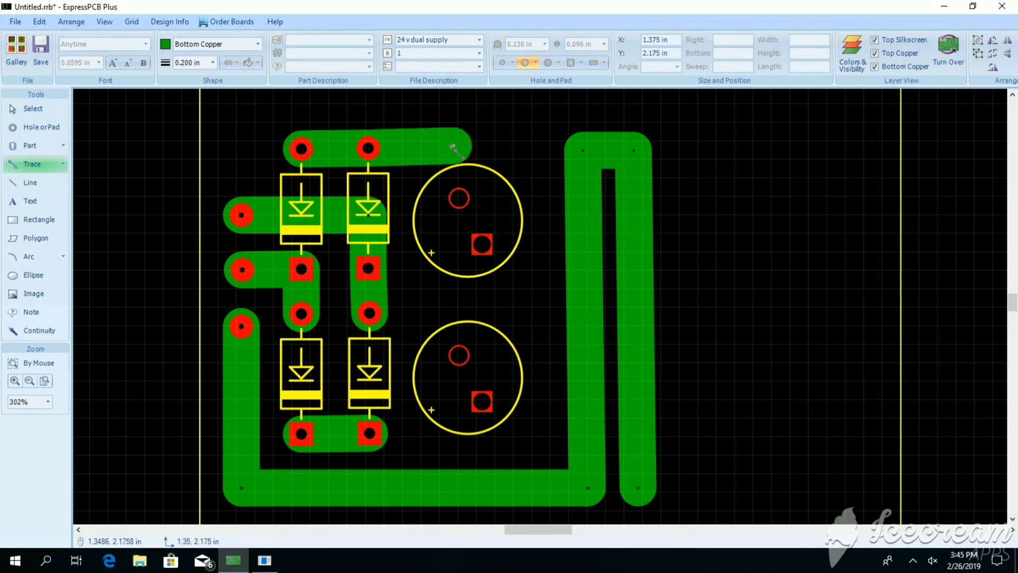
pyautogui.click(454, 146)
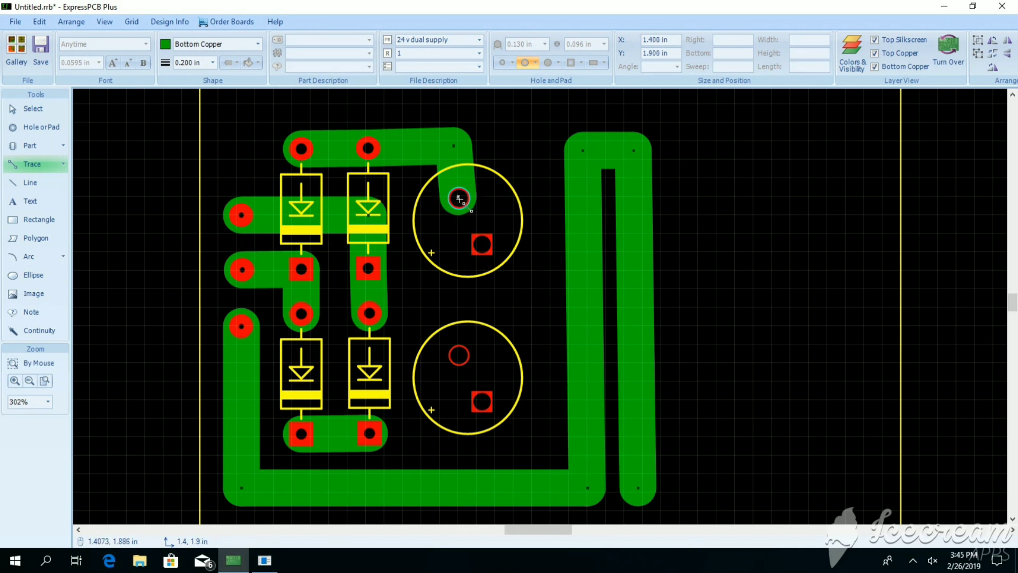
pyautogui.click(459, 200)
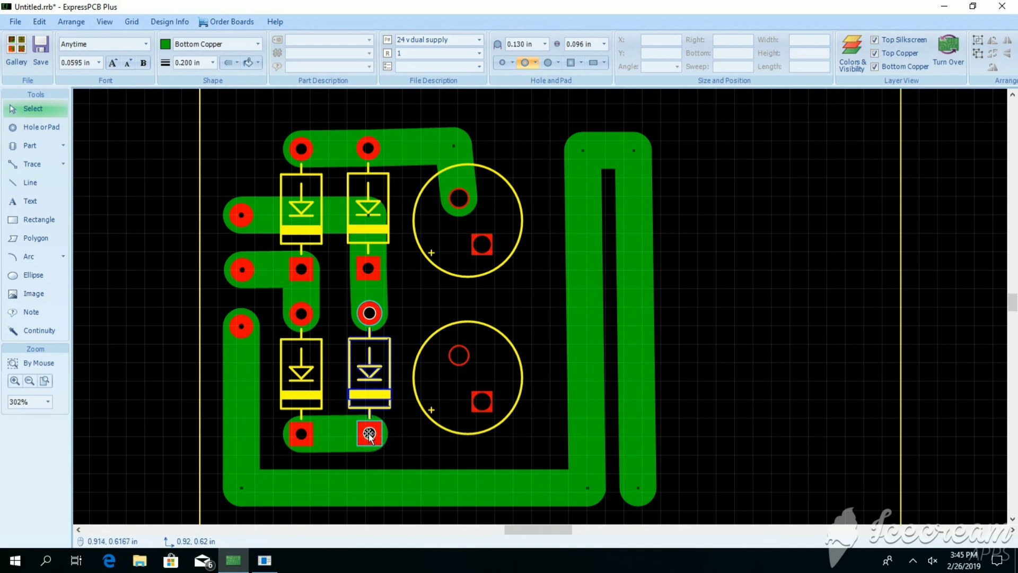
# - Route a 0.200 in bottom copper trace from the lower right diode's square pad through X 1.500 in, Y 0.625 in to the lower capacitor's square pad
pyautogui.click(370, 435)
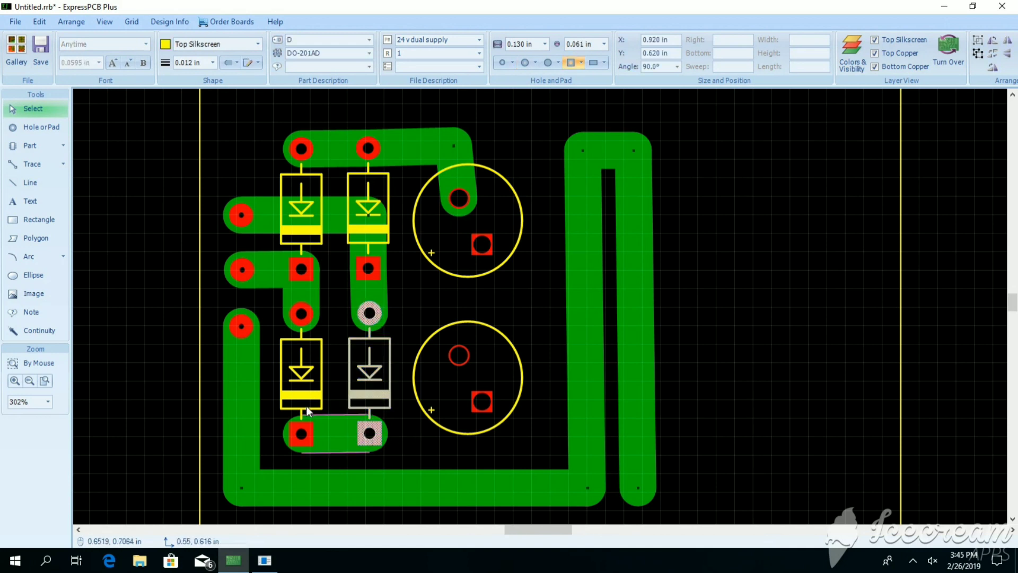
pyautogui.press('t')
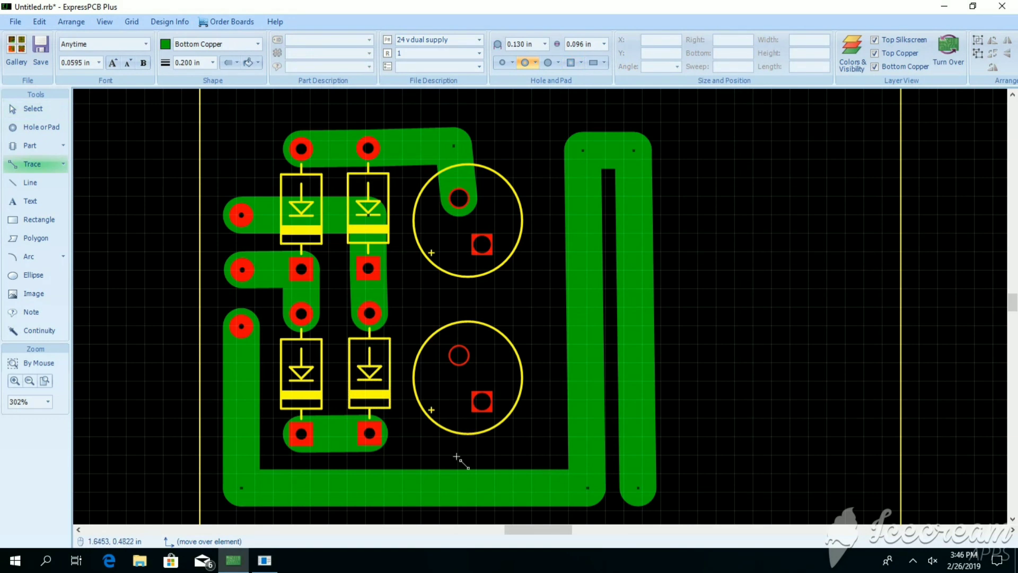
pyautogui.click(369, 434)
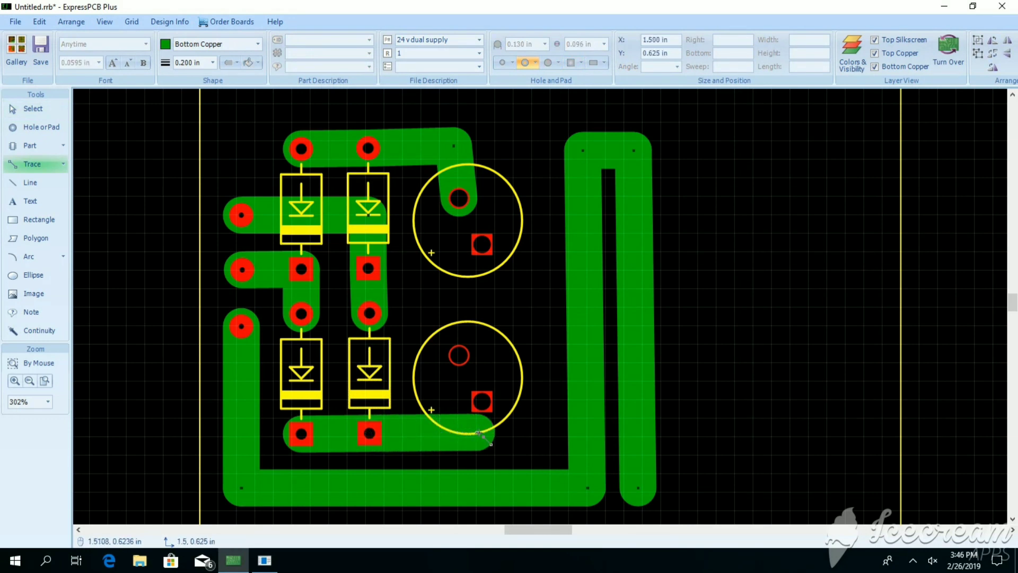
pyautogui.click(480, 432)
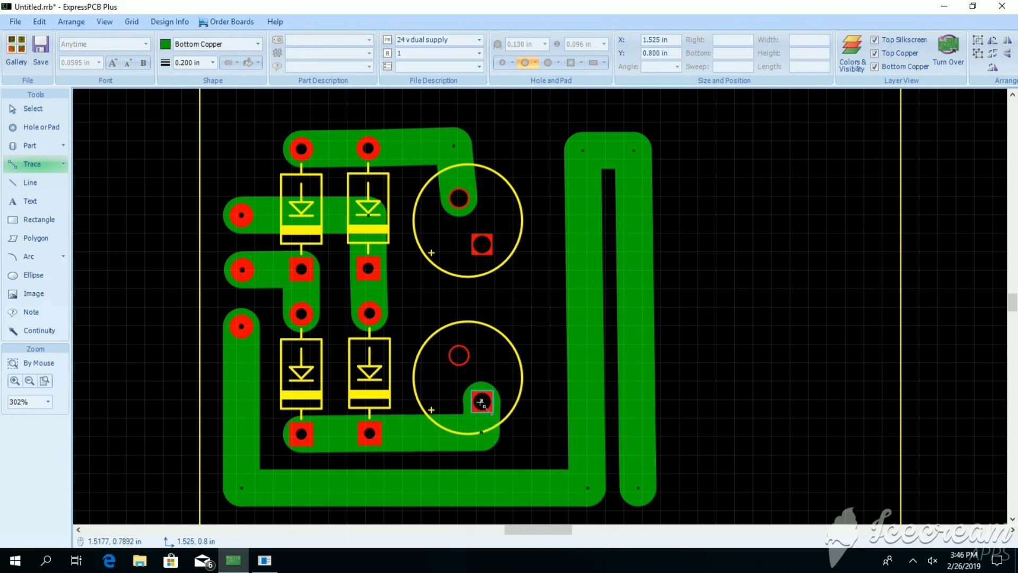
pyautogui.click(481, 402)
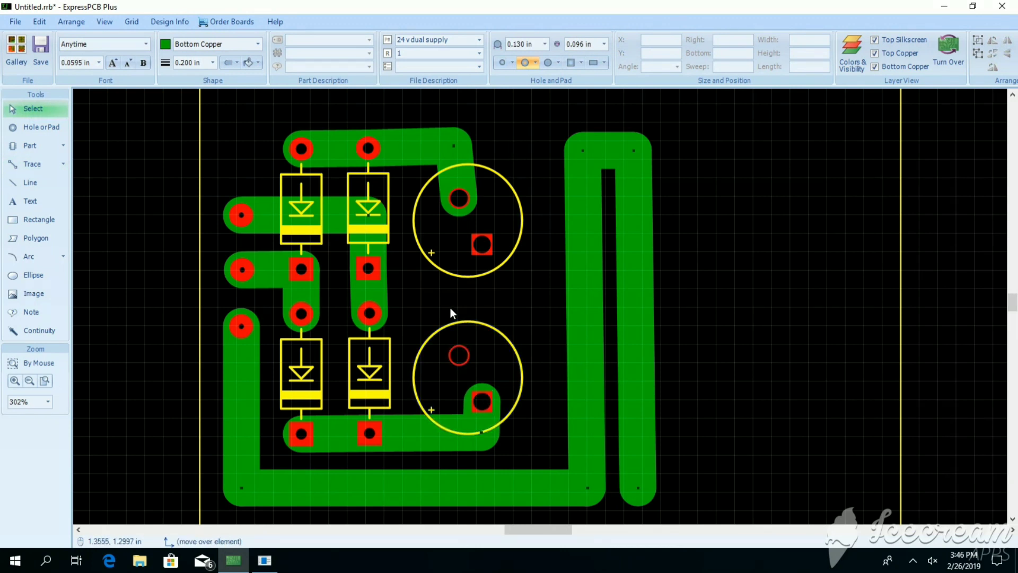
# - Move the corner of the upper capacitor's trace to X 1.4095 in, Y 2.1509 in, roughly above the round pad
pyautogui.click(31, 113)
pyautogui.click(453, 145)
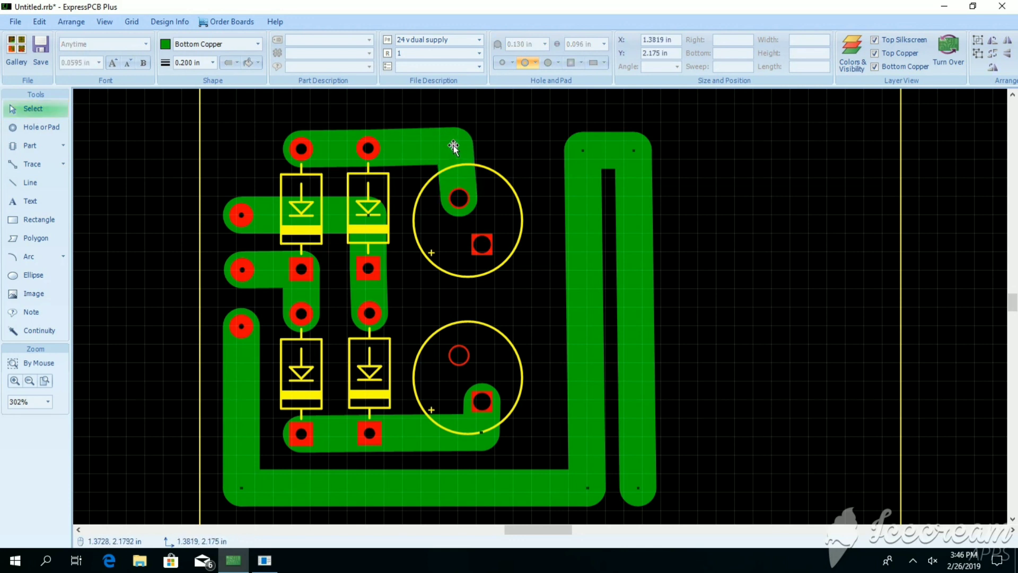
pyautogui.moveTo(454, 145); pyautogui.dragTo(457, 147)
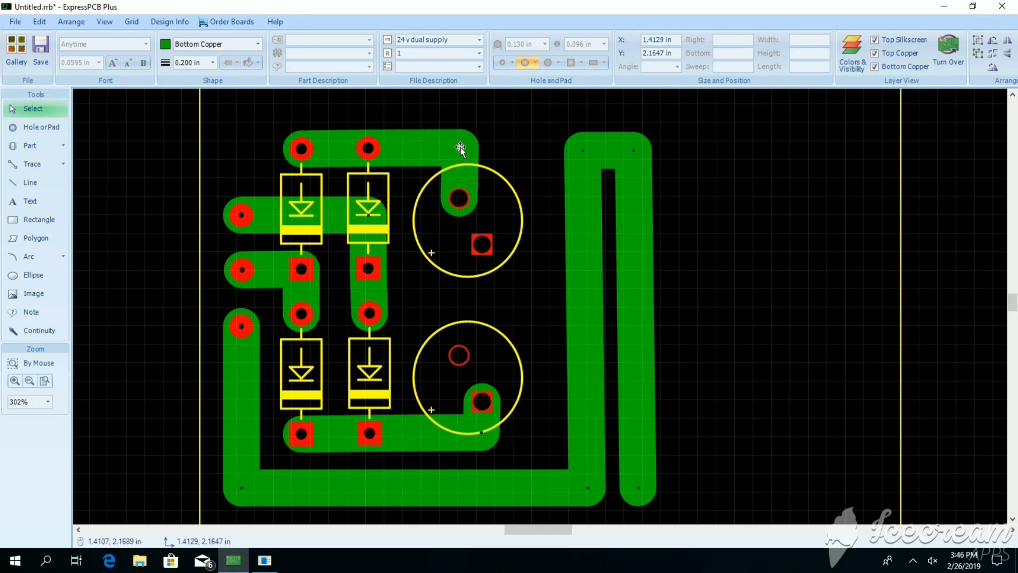
pyautogui.moveTo(461, 149); pyautogui.dragTo(460, 147)
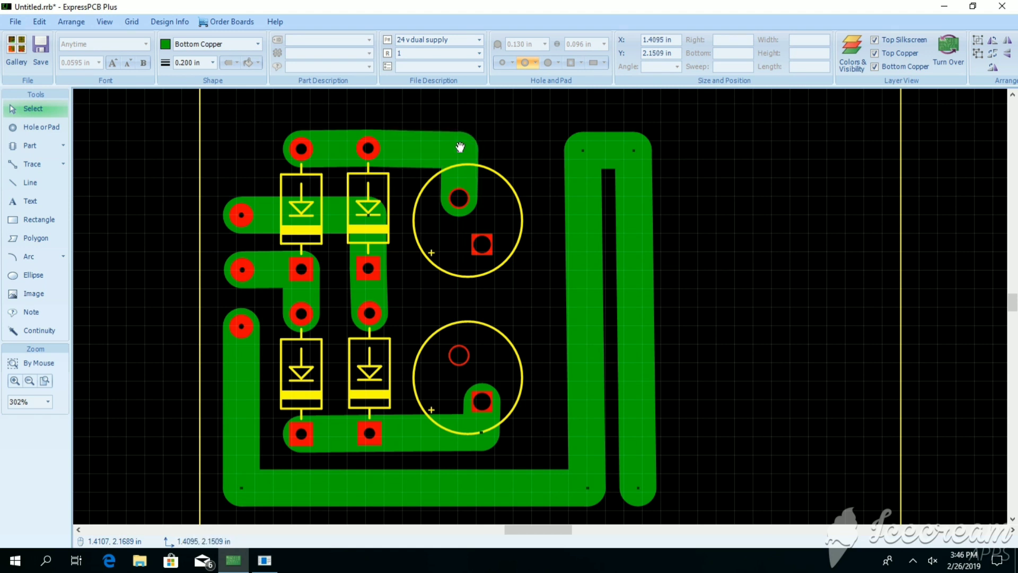
pyautogui.press('shift')
pyautogui.press('shift')
pyautogui.press('shift')
pyautogui.press('shift')
pyautogui.press('shift')
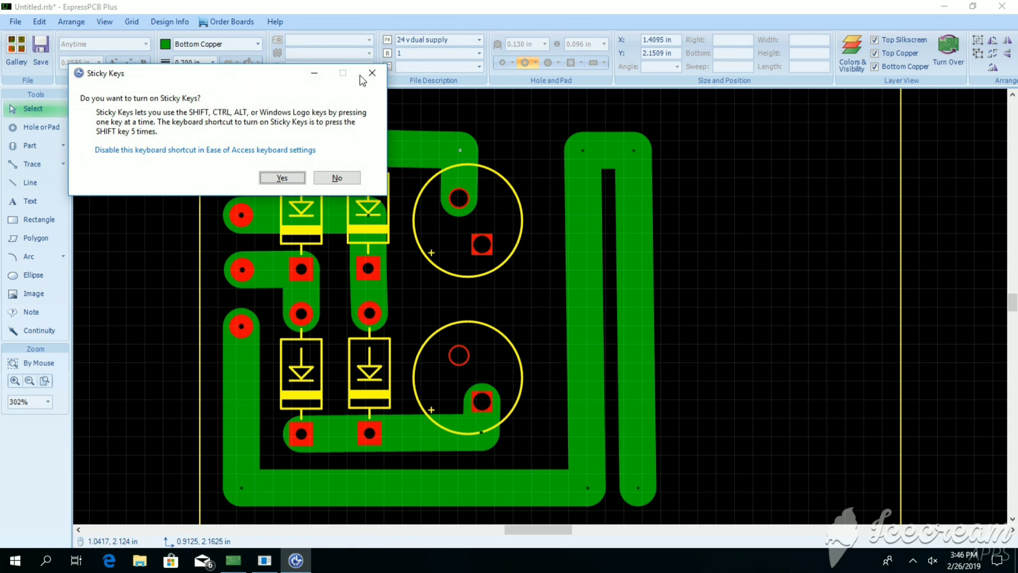
pyautogui.click(371, 74)
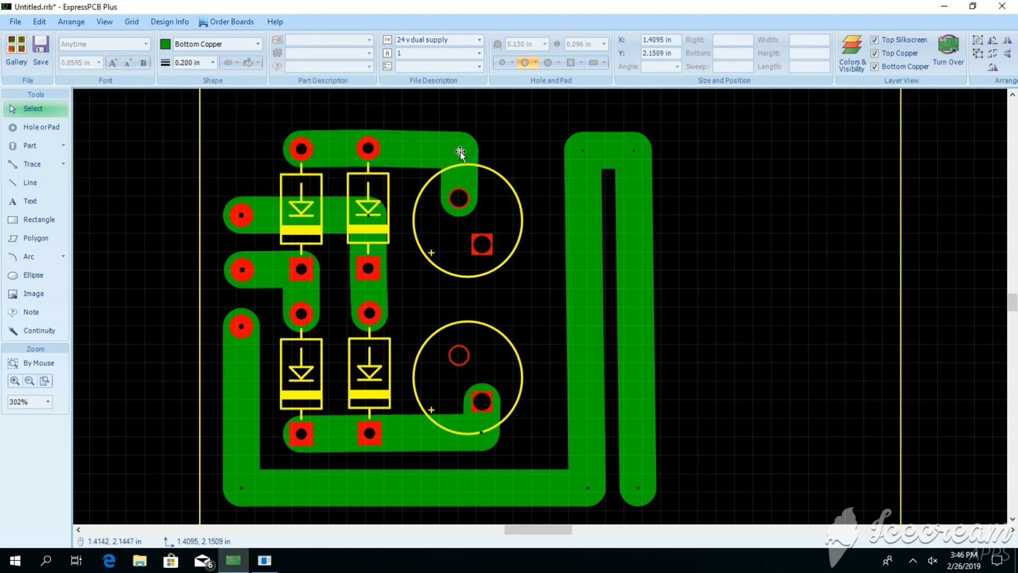
# - Nudge the corner of the upper capacitor's trace to X 1.4026 in, Y 2.1647 in, straightening both segments
pyautogui.press('Up')
pyautogui.press('Up')
pyautogui.press('Up')
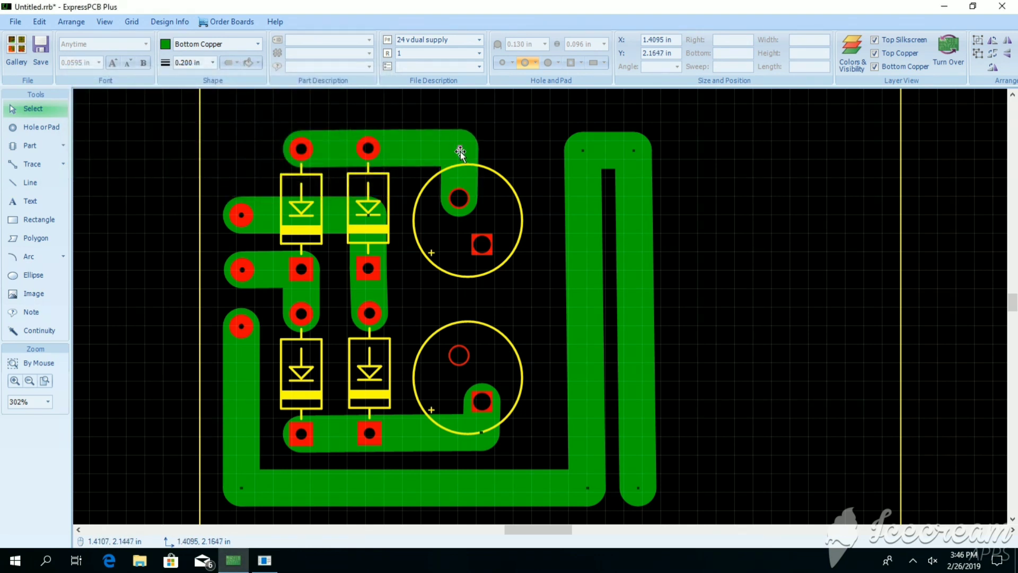
pyautogui.press('Down')
pyautogui.press('Left')
pyautogui.press('Left')
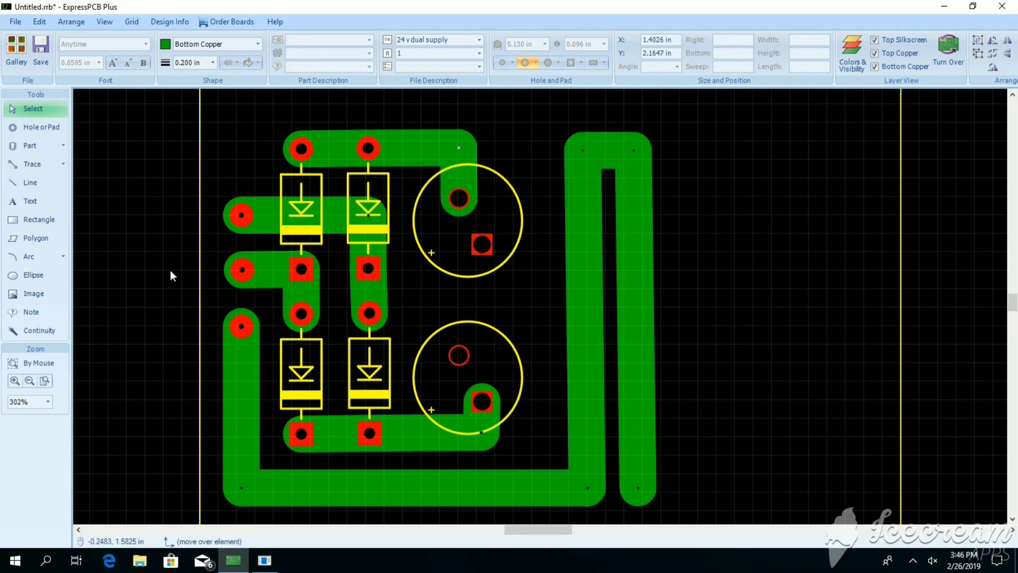
# - Route 0.200 in bottom copper traces from the left vertical bus at Y 1.350 in to the lower capacitor's round pad and upper capacitor's square pad
pyautogui.click(24, 163)
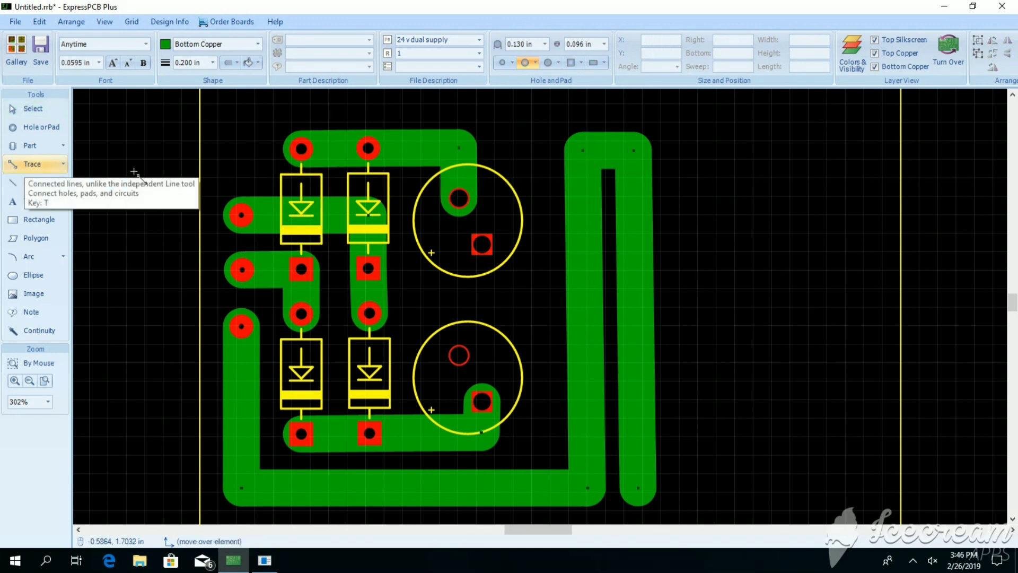
pyautogui.click(582, 301)
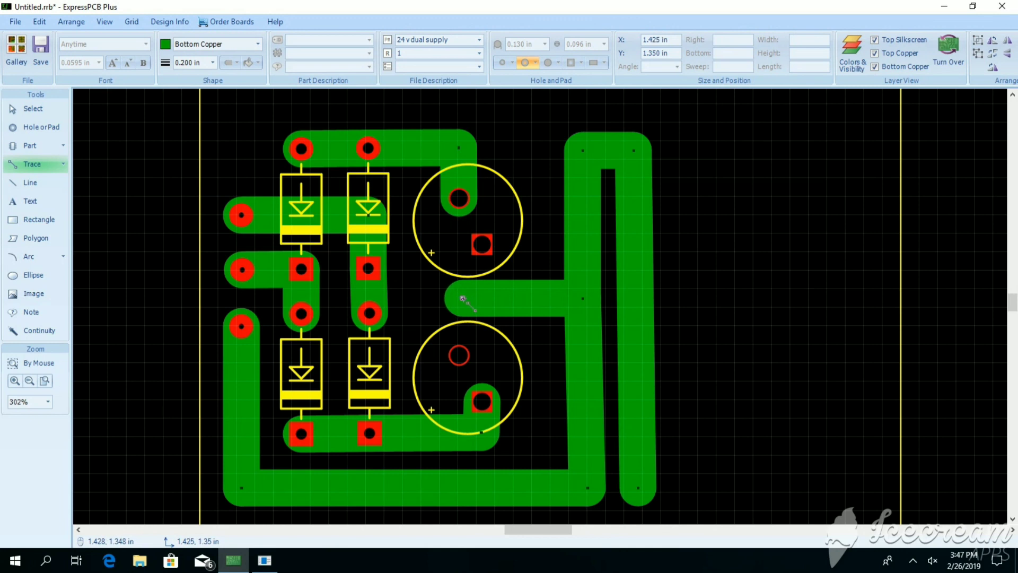
pyautogui.click(463, 299)
pyautogui.click(459, 354)
pyautogui.click(462, 298)
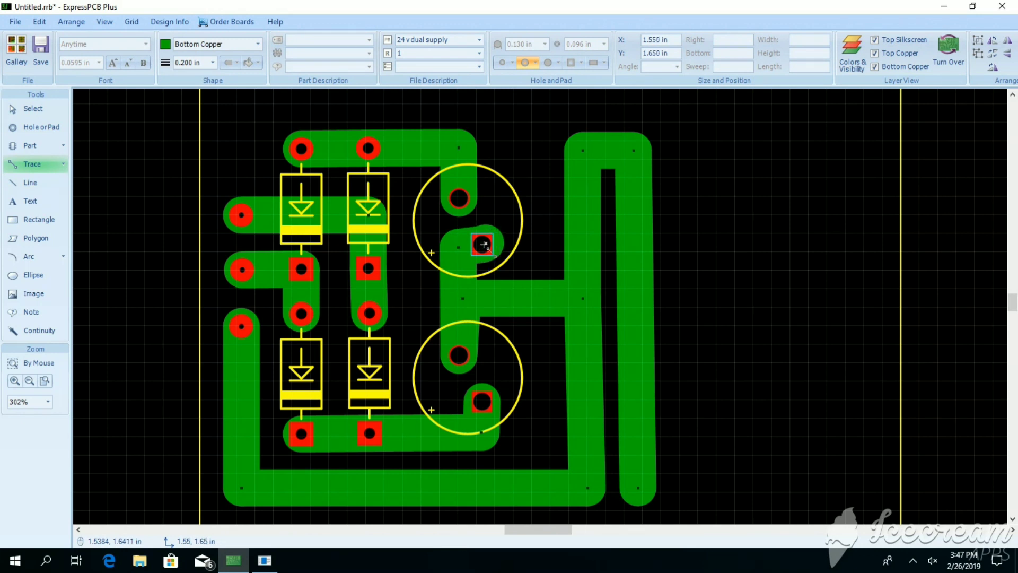
pyautogui.click(483, 245)
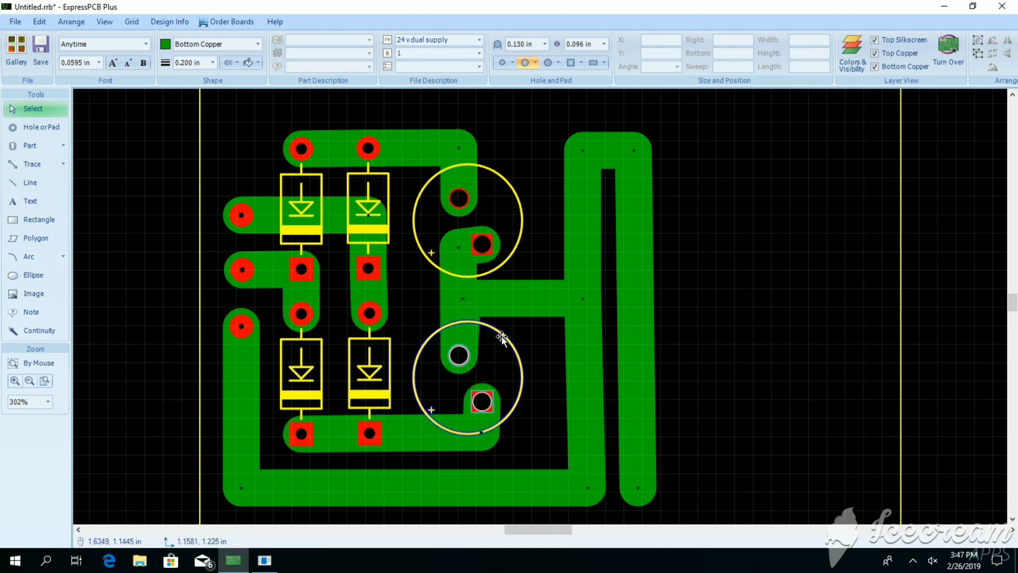
# - Shift the lower capacitor slightly left and move the trace corner beside the upper capacitor's square pad to X 1.3897 in, Y 1.625 in
pyautogui.moveTo(500, 337); pyautogui.dragTo(503, 336)
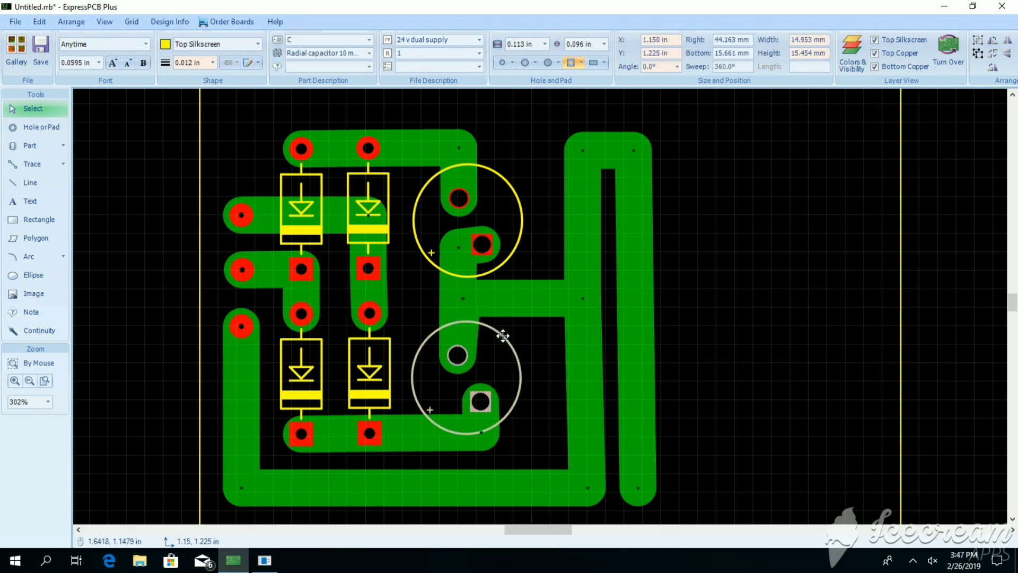
pyautogui.click(467, 310)
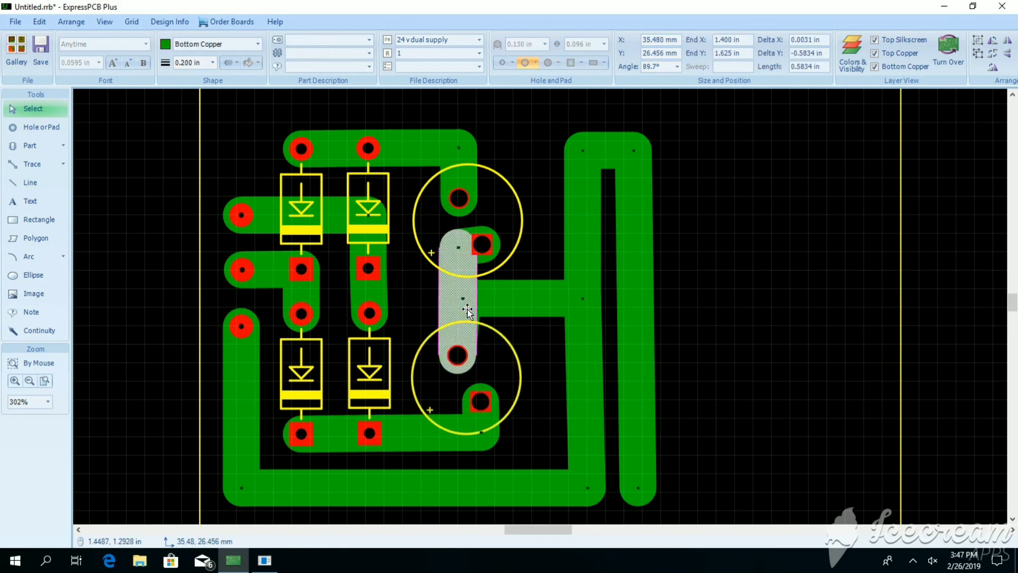
pyautogui.click(459, 247)
pyautogui.moveTo(459, 248); pyautogui.dragTo(457, 247)
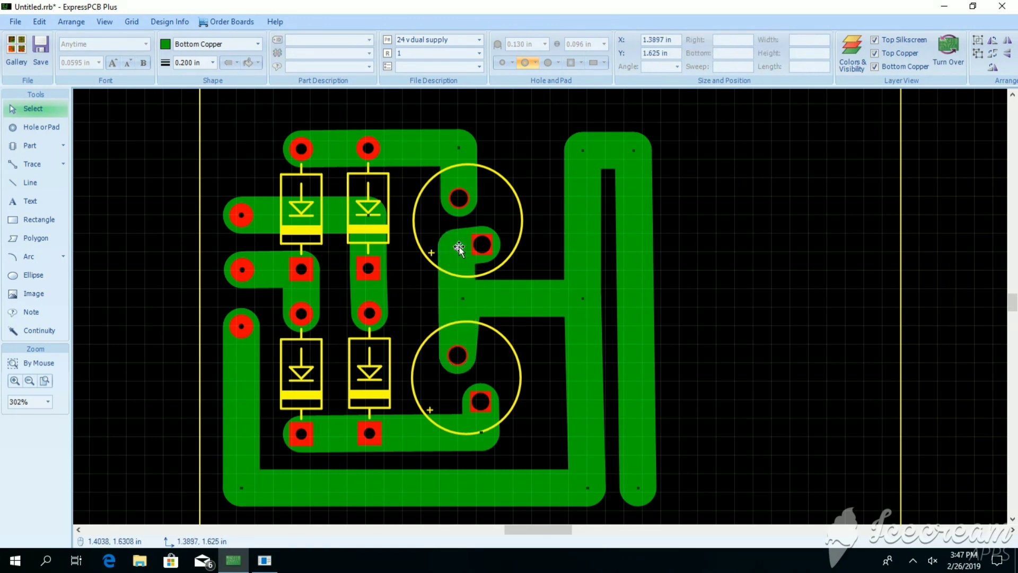
# - Align the trace junction between the two capacitors by moving its end points left, placing the horizontal trace's end at X 1.394 in, Y 1.350 in
pyautogui.click(463, 299)
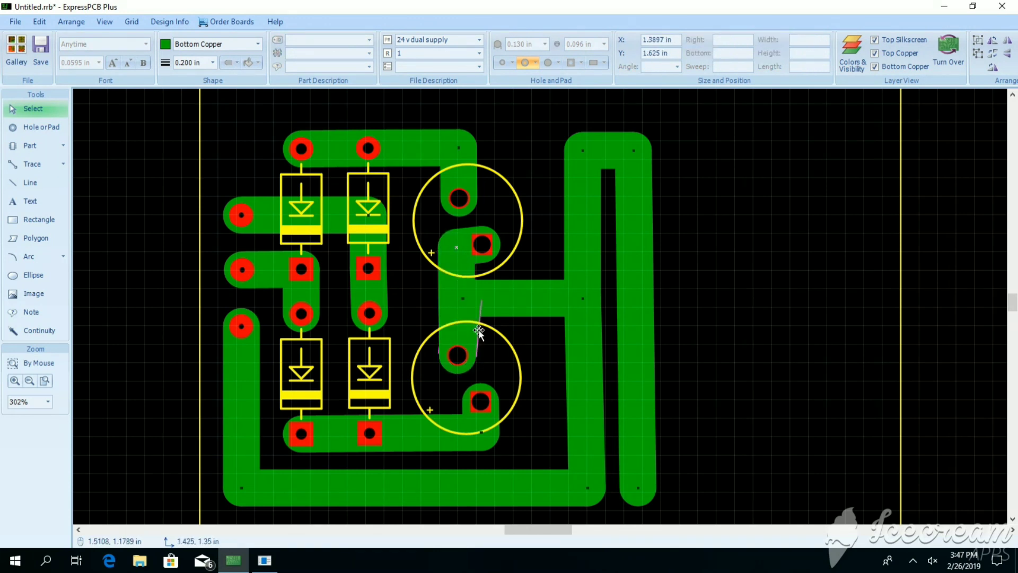
pyautogui.click(479, 331)
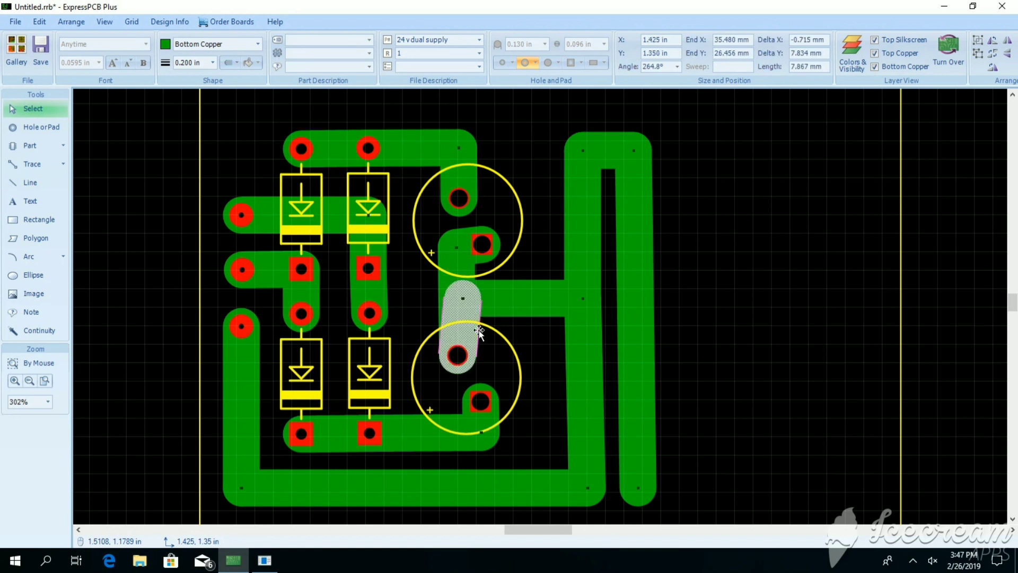
pyautogui.click(462, 299)
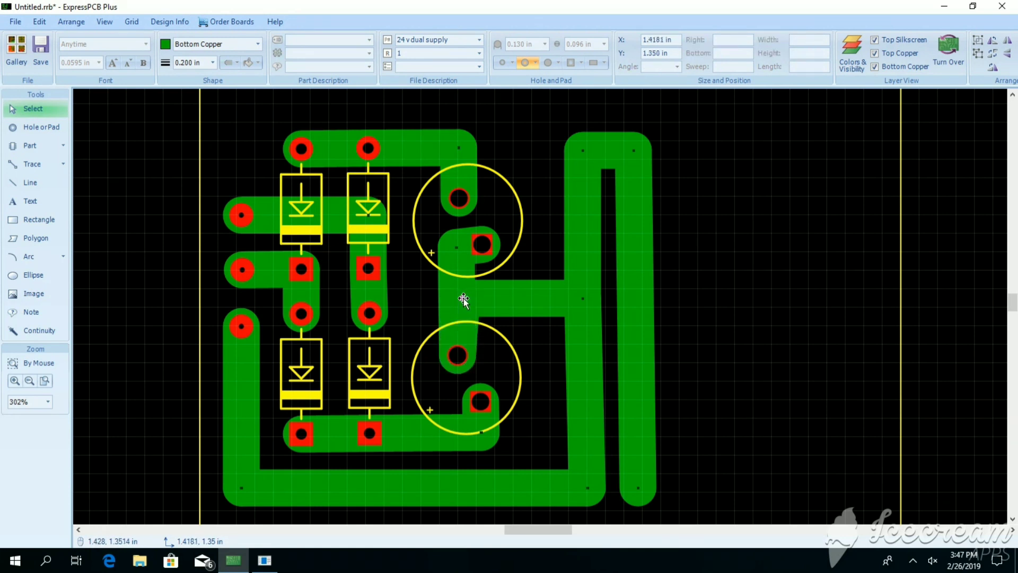
pyautogui.click(463, 299)
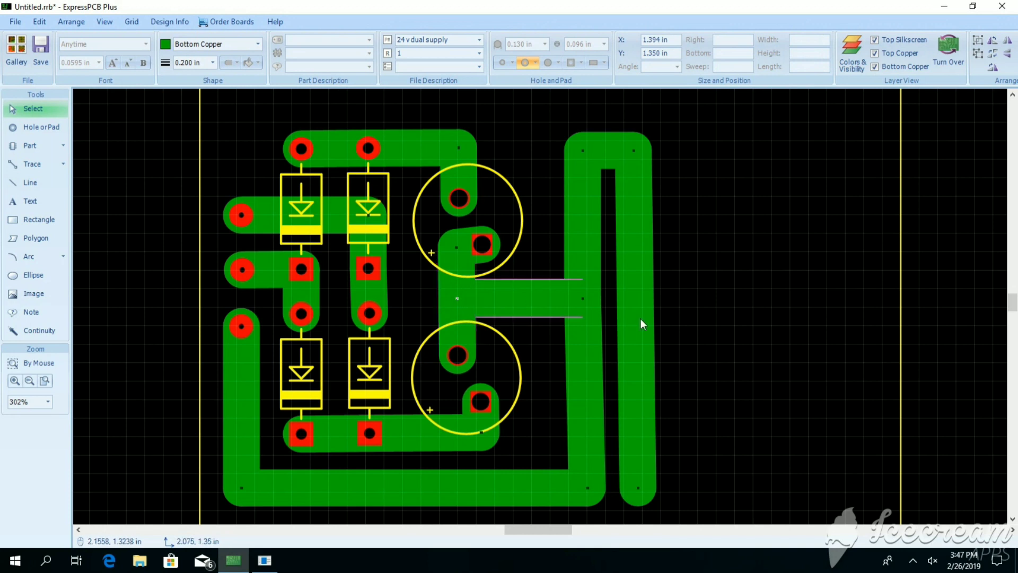
# - Raise the trace corner beside the upper capacitor's square pad to X 1.3897 in, Y 1.6388 in to level the segment
pyautogui.click(456, 240)
pyautogui.moveTo(455, 240); pyautogui.dragTo(456, 250)
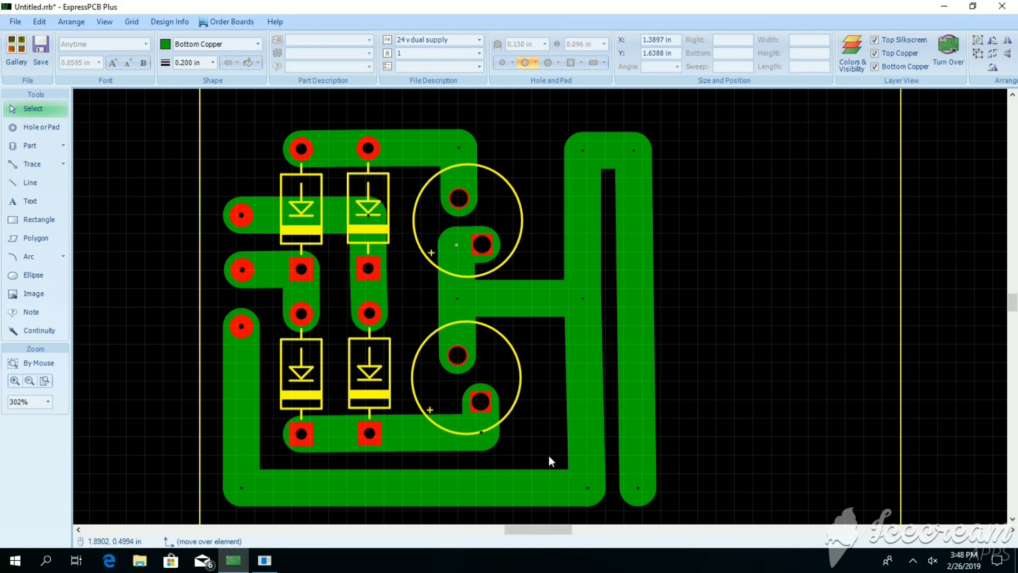
pyautogui.click(752, 307)
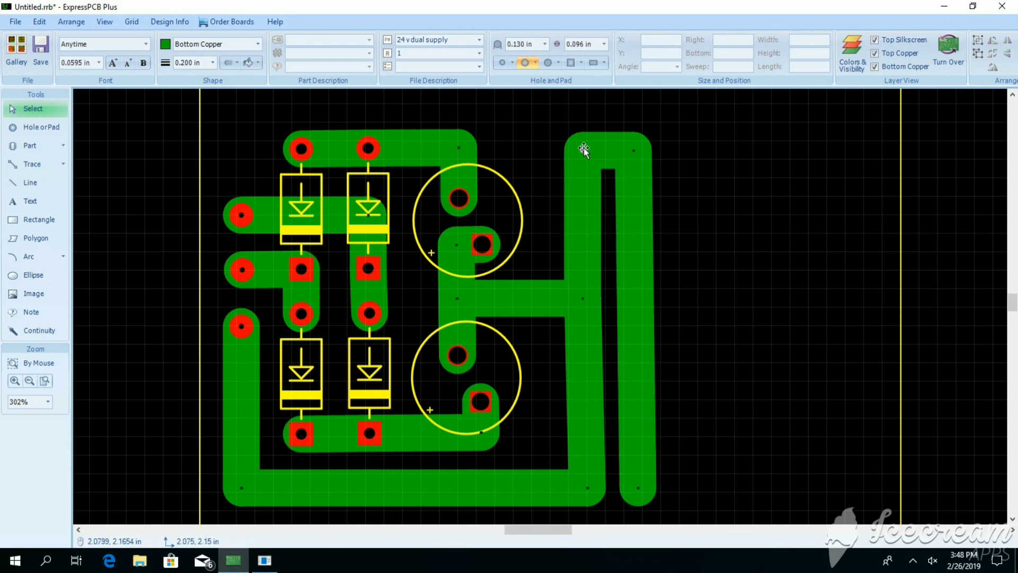
# - Move the left vertical bus closer to the capacitors, with its upper corner at X 1.8724 in, Y 2.150 in and lower corner at X 1.8836 in, Y 0.325 in
pyautogui.moveTo(585, 151); pyautogui.dragTo(554, 150)
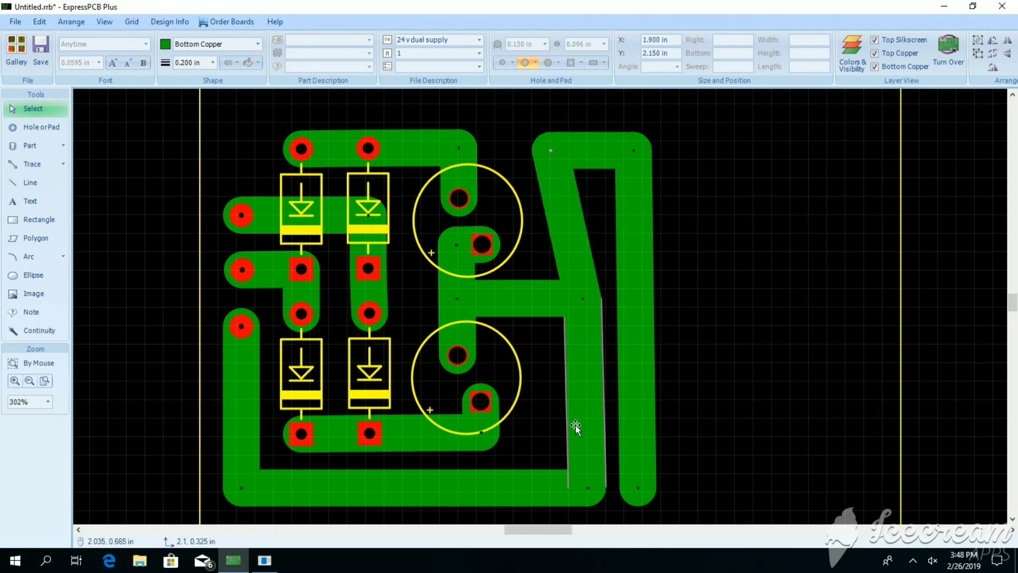
pyautogui.moveTo(583, 300); pyautogui.dragTo(546, 299)
pyautogui.moveTo(587, 491); pyautogui.dragTo(552, 491)
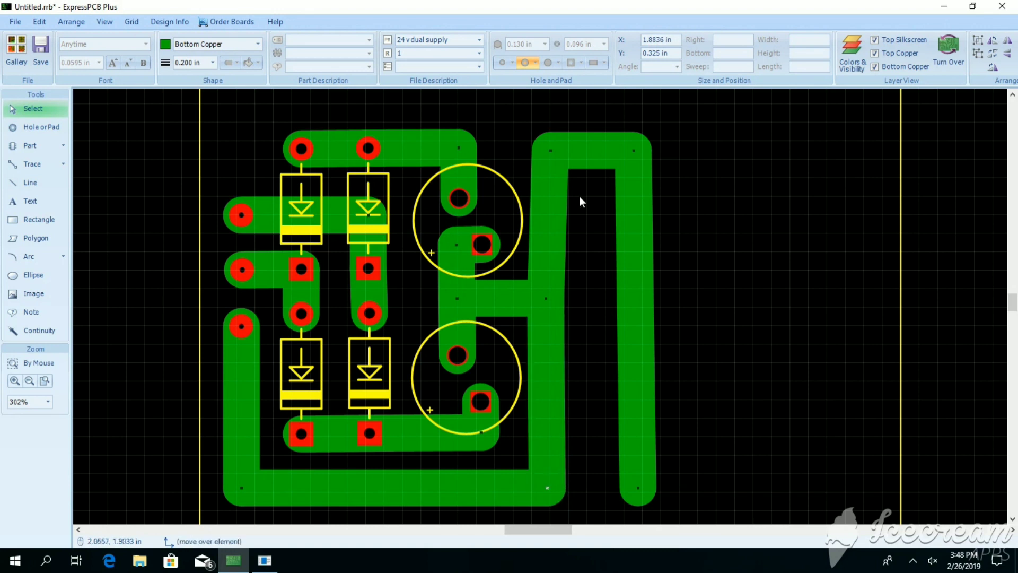
pyautogui.click(550, 150)
pyautogui.moveTo(551, 151); pyautogui.dragTo(550, 150)
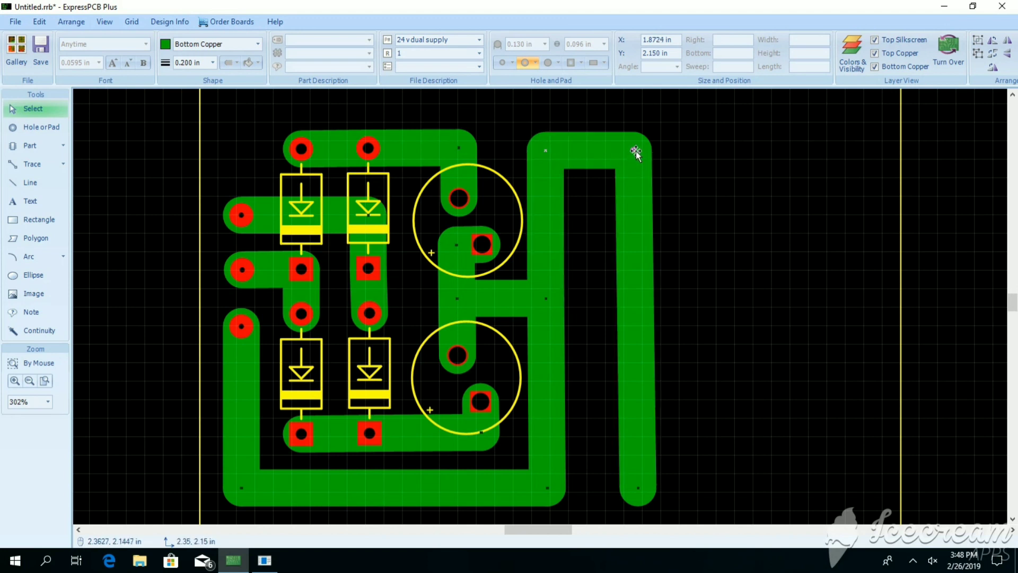
# - Move the right vertical trace against the left one, with its upper corner at X 2.050 in, Y 2.150 in
pyautogui.moveTo(634, 151)
pyautogui.mouseDown()
pyautogui.moveTo(588, 158)
pyautogui.moveTo(578, 148)
pyautogui.mouseUp()
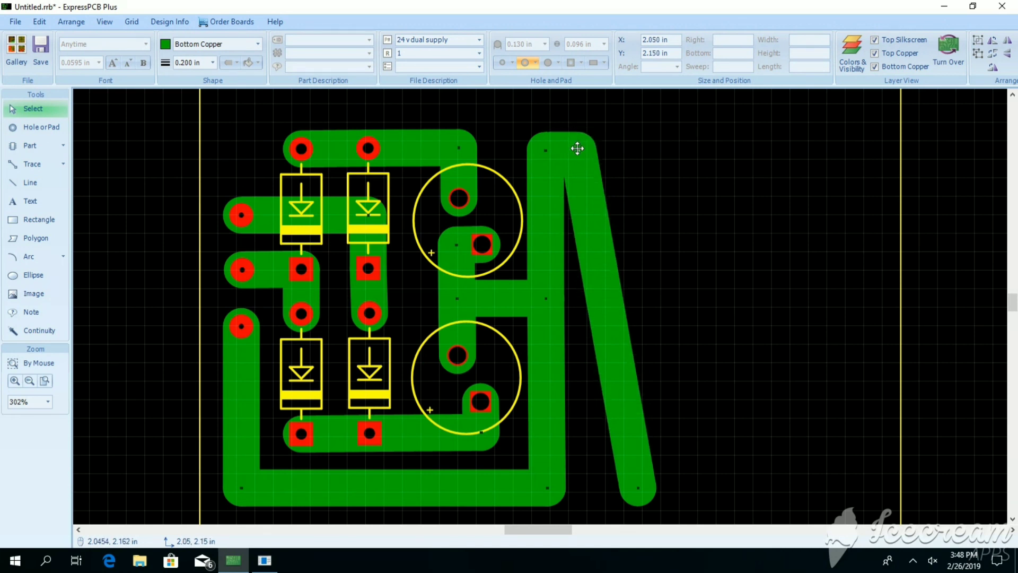
pyautogui.moveTo(638, 488); pyautogui.dragTo(584, 489)
pyautogui.click(695, 472)
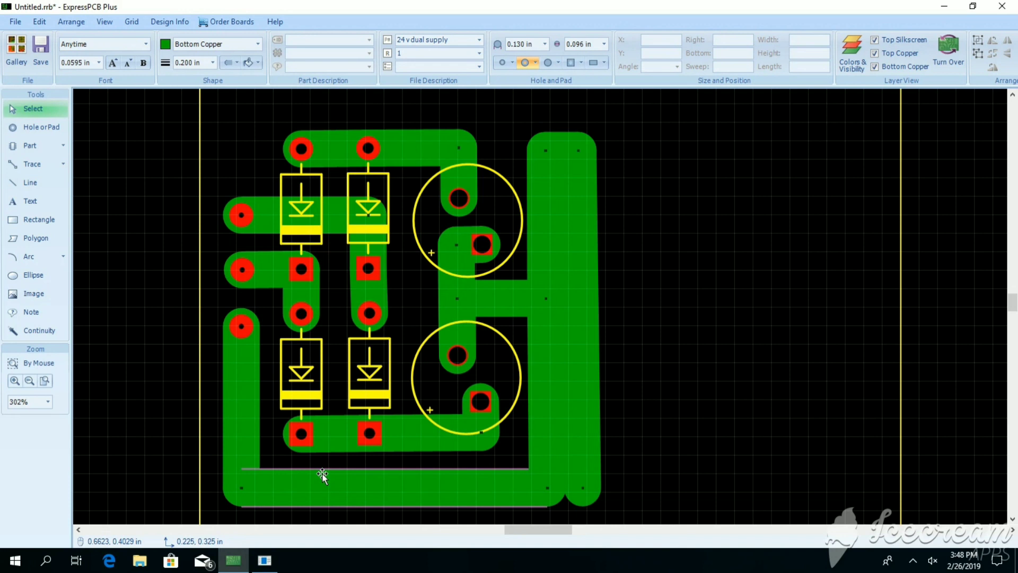
# - Delete the long horizontal trace along the board's lower edge and shorten the lowest input pad's trace to end at X 0.225 in, Y 0.925 in
pyautogui.click(310, 491)
pyautogui.press('Delete')
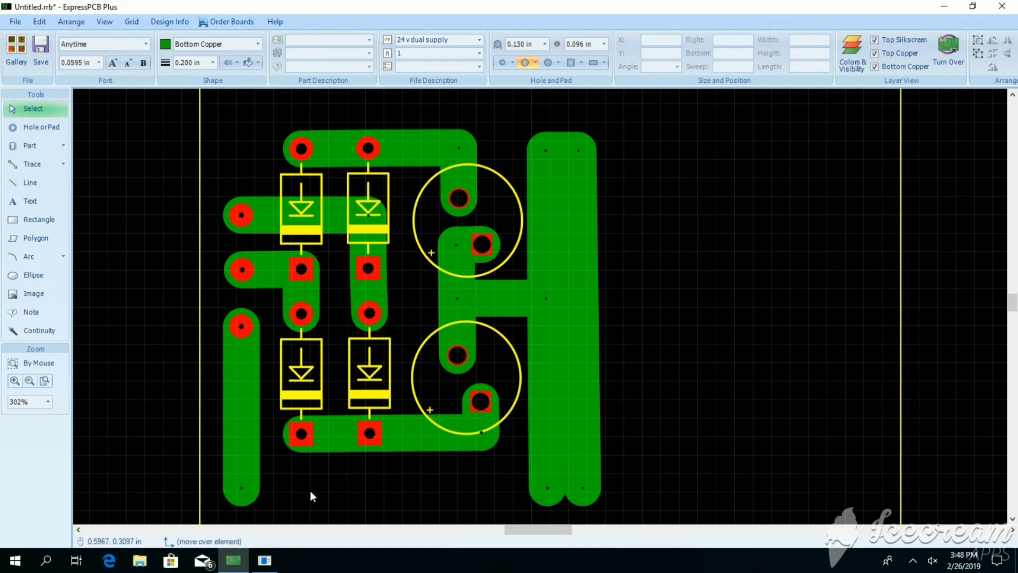
pyautogui.moveTo(242, 491); pyautogui.dragTo(243, 377)
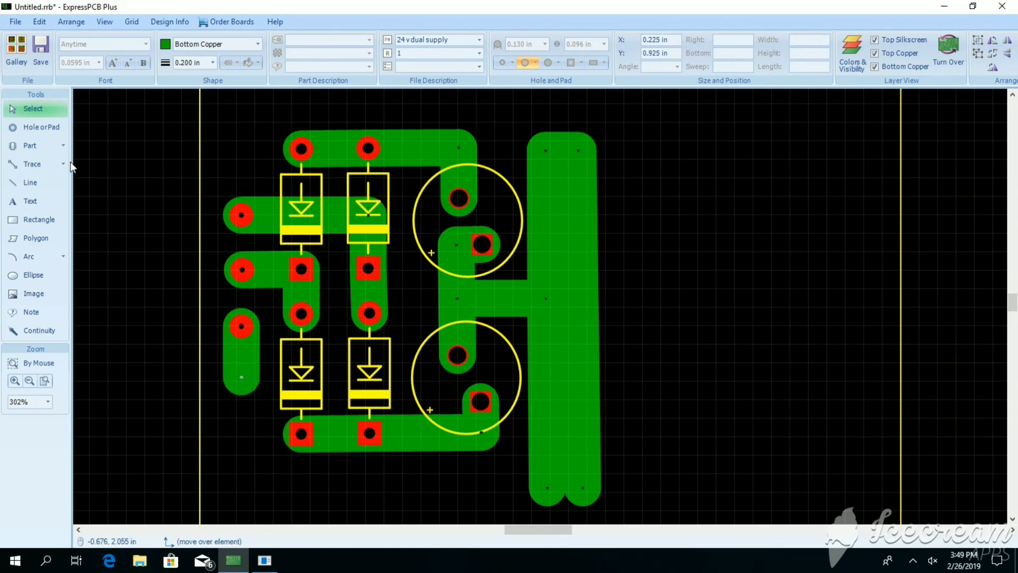
# - Route a 0.200 in bottom copper trace from the lowest input pad's trace end through about X 1.175 in to the lower capacitor's round pad, and save the file
pyautogui.click(31, 169)
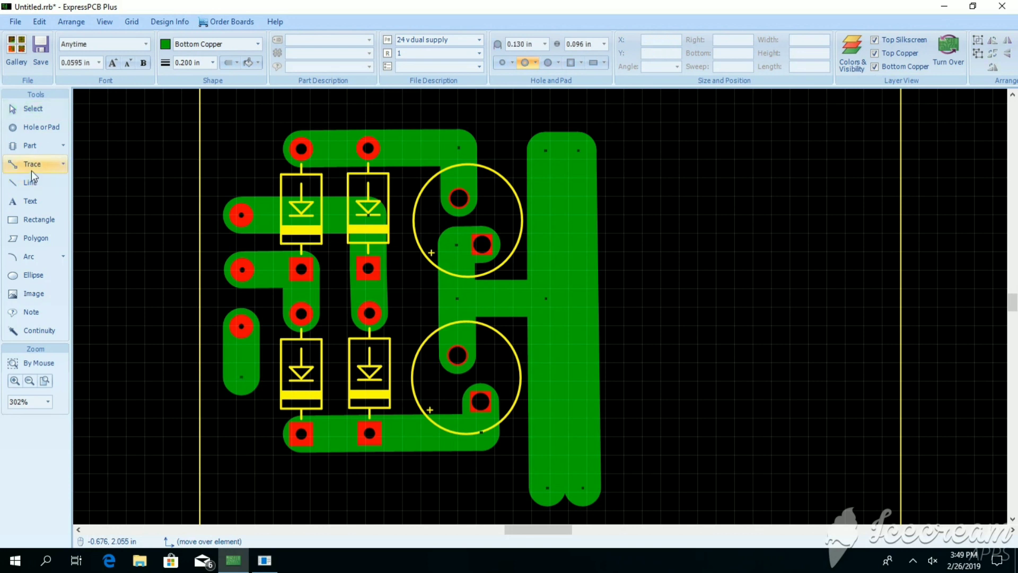
pyautogui.click(241, 376)
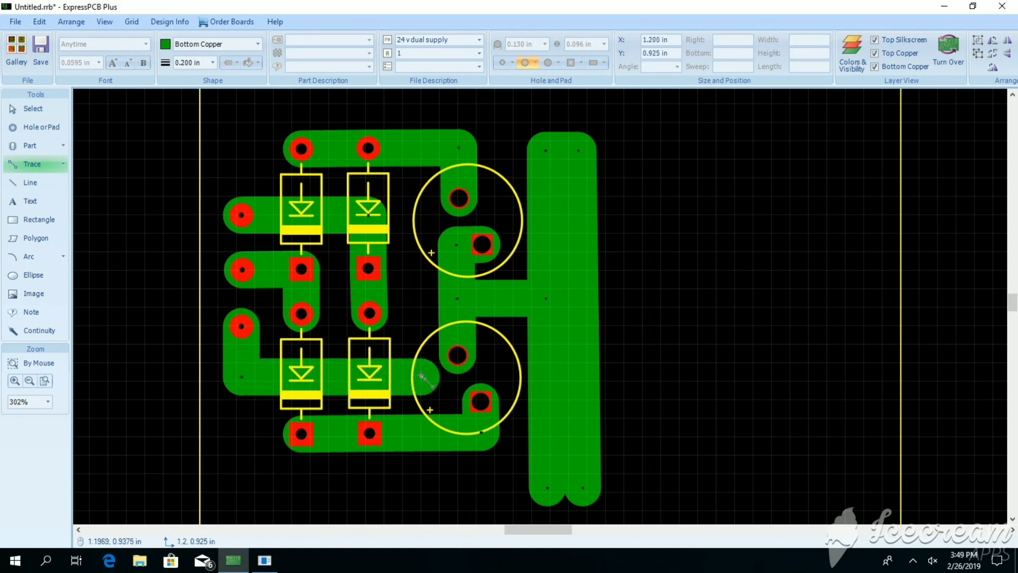
pyautogui.click(417, 376)
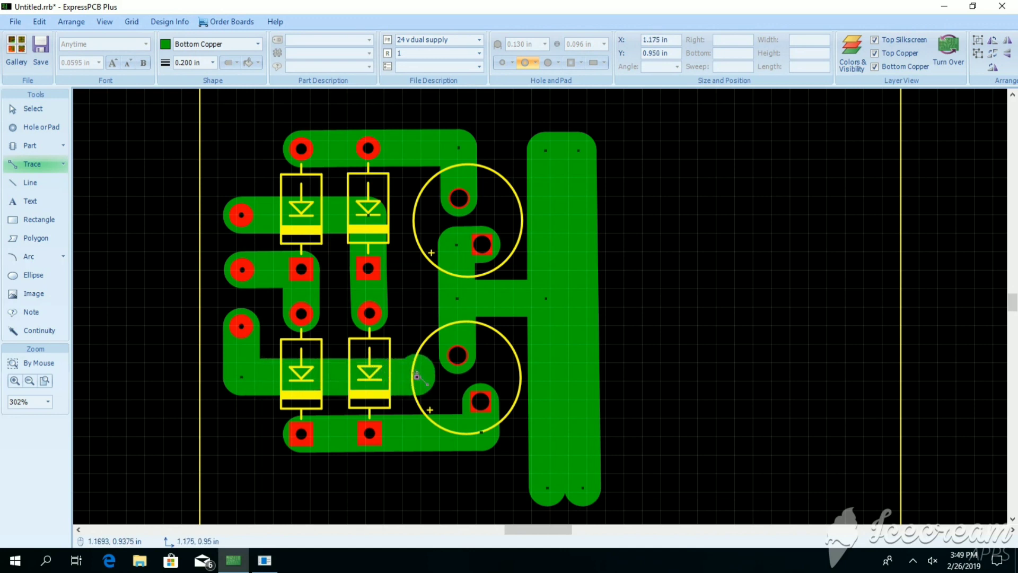
pyautogui.click(457, 354)
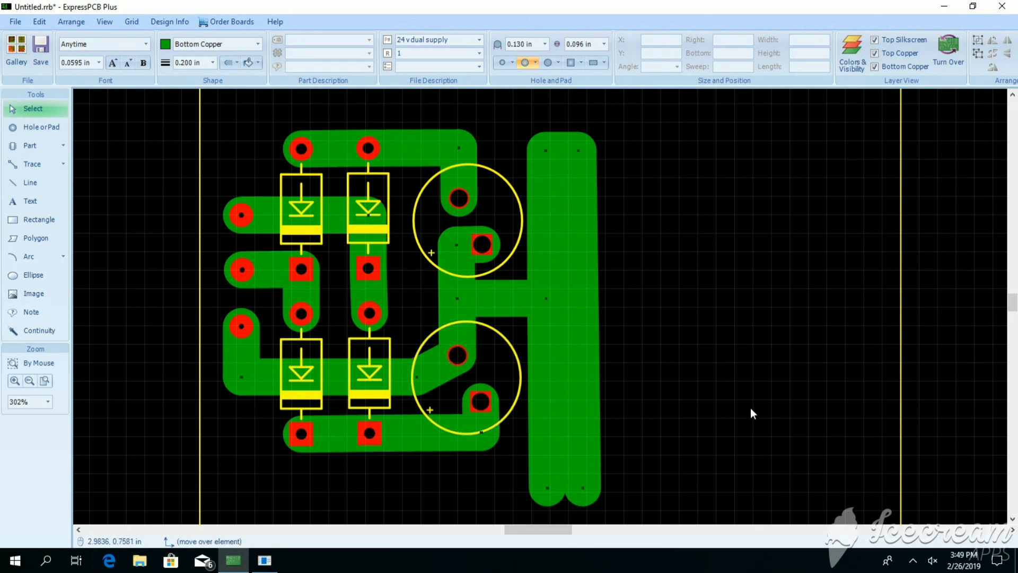
pyautogui.hotkey('ctrl', 's')
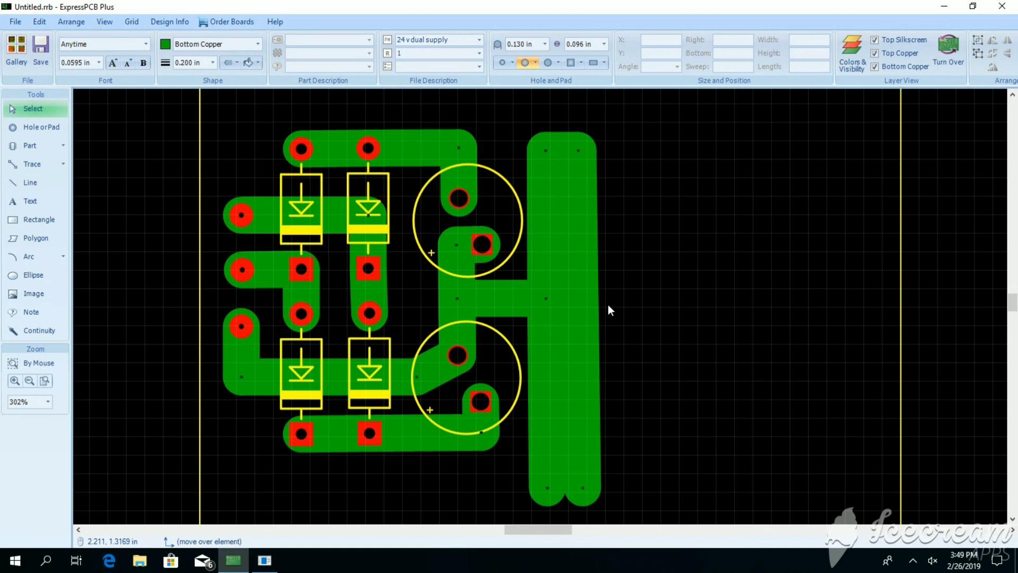
# - Shorten the double vertical bus at both ends, lowering its upper corners and raising its lower ends to Y 0.700 in
pyautogui.scroll(-1, 685, 191)
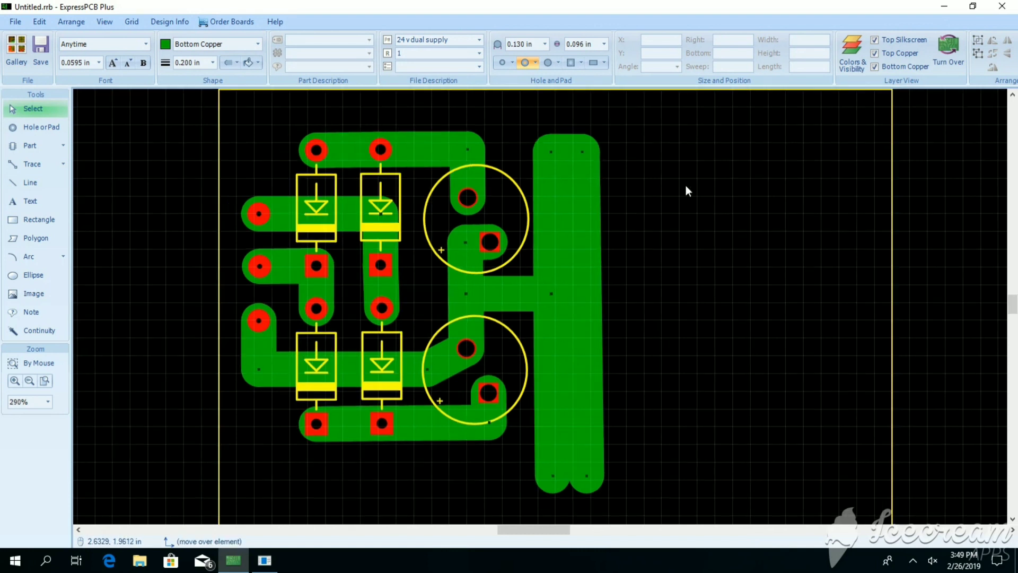
pyautogui.scroll(-1, 686, 191)
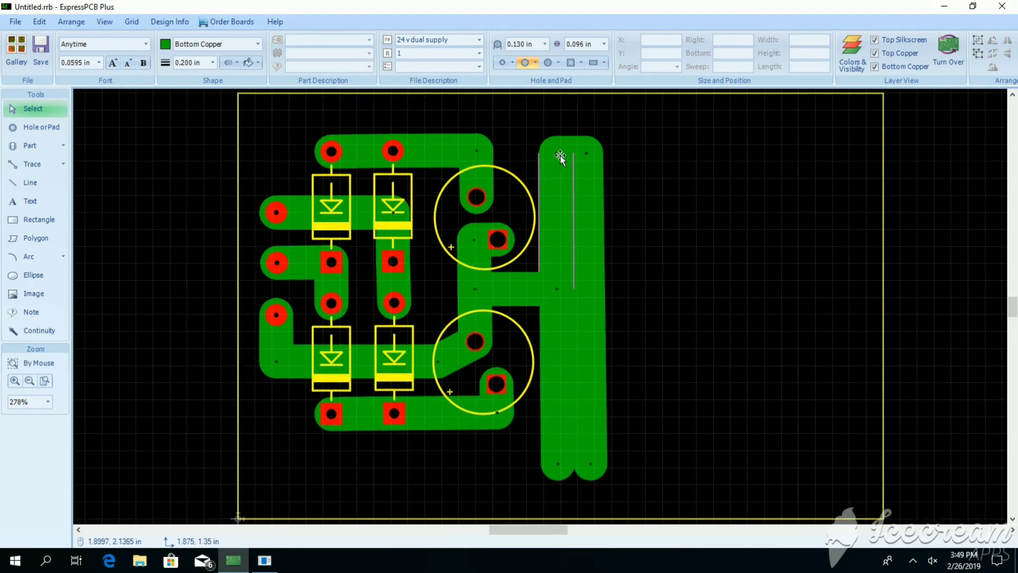
pyautogui.moveTo(557, 153)
pyautogui.mouseDown()
pyautogui.moveTo(556, 180)
pyautogui.moveTo(588, 164)
pyautogui.moveTo(586, 183)
pyautogui.mouseUp()
pyautogui.moveTo(558, 463); pyautogui.dragTo(556, 401)
pyautogui.moveTo(590, 465); pyautogui.dragTo(587, 400)
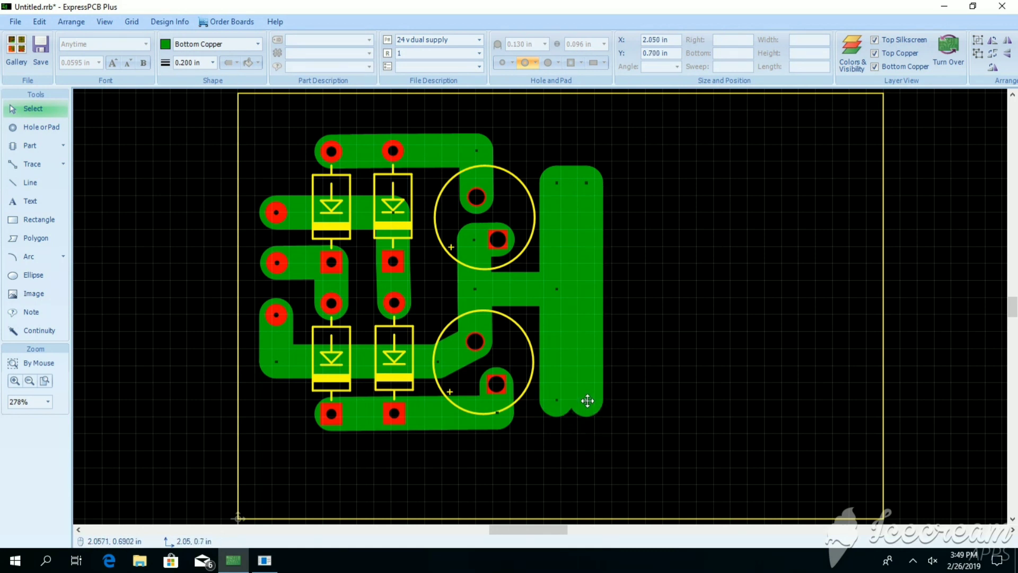